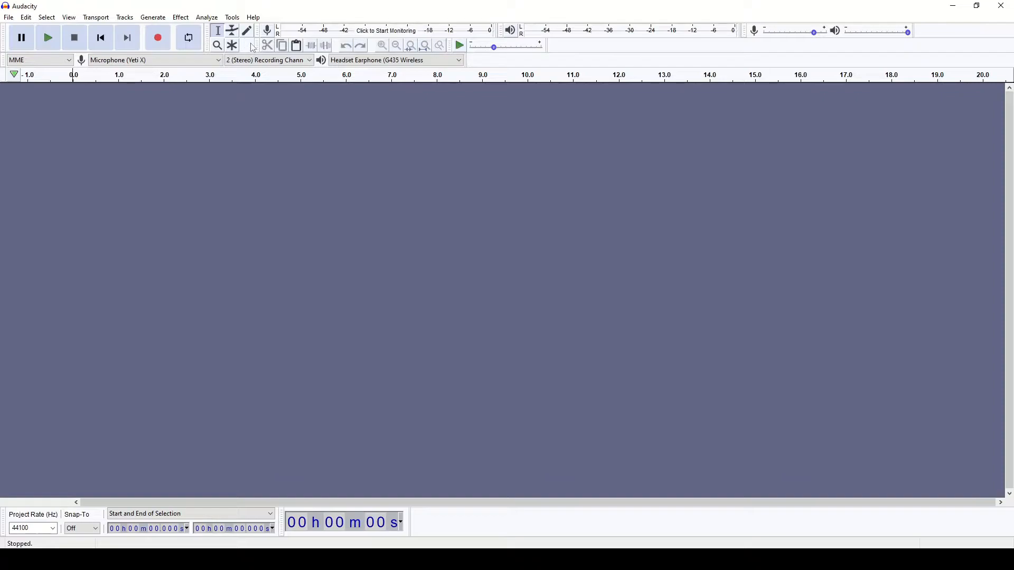
# Set the project rate to 48000 Hz.
pyautogui.press('F6')
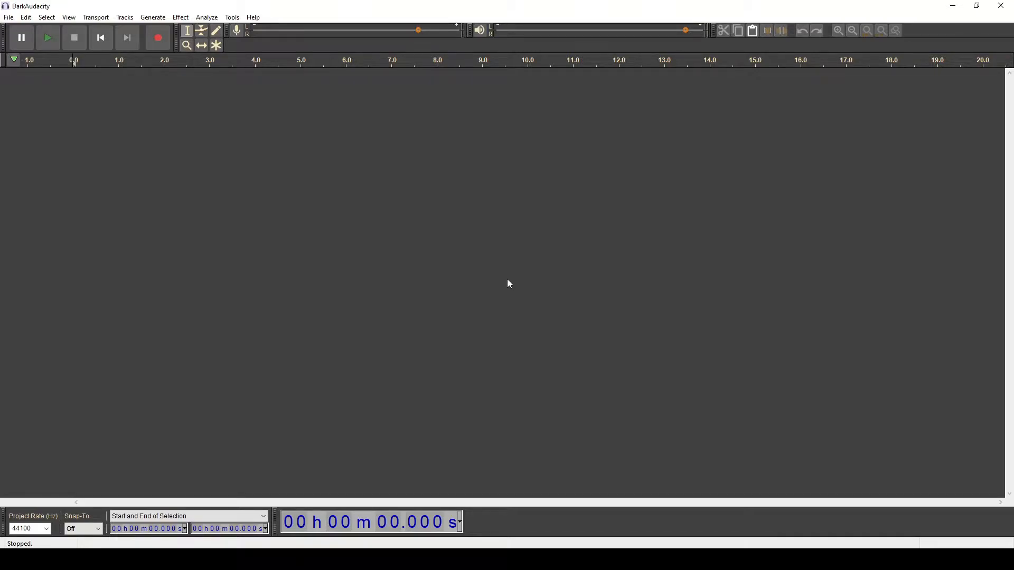
pyautogui.click(47, 529)
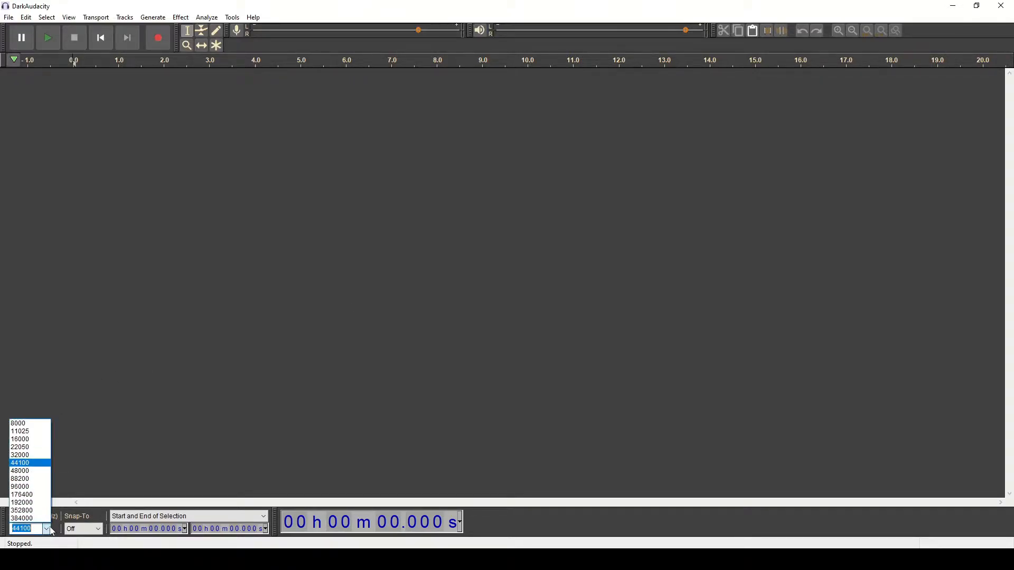
pyautogui.click(27, 471)
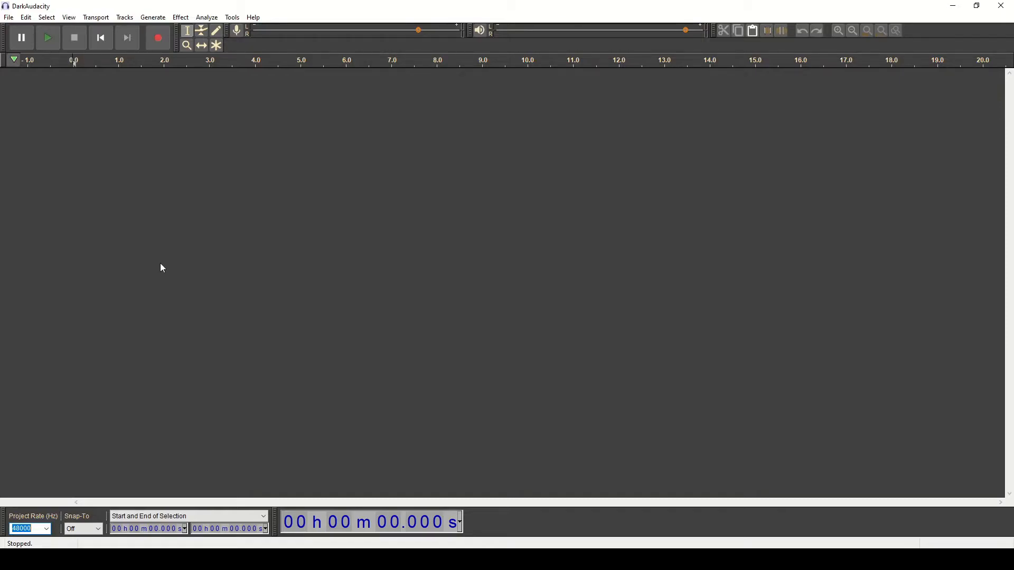
# In the device preferences, choose Microphone (Yeti X) as the recording device with 1 (Mono) channel.
pyautogui.hotkey('ctrl', 'p')
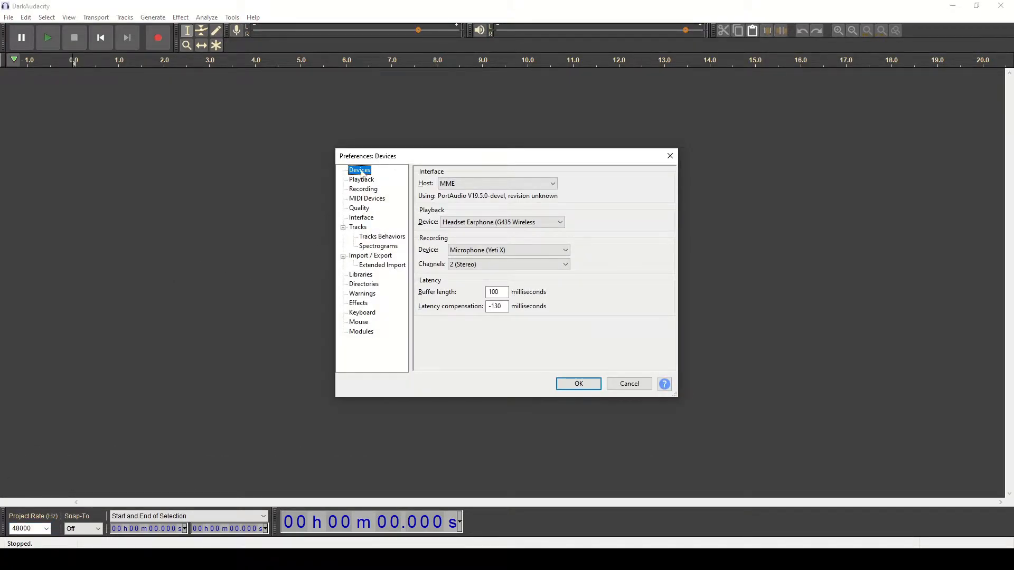
pyautogui.click(528, 253)
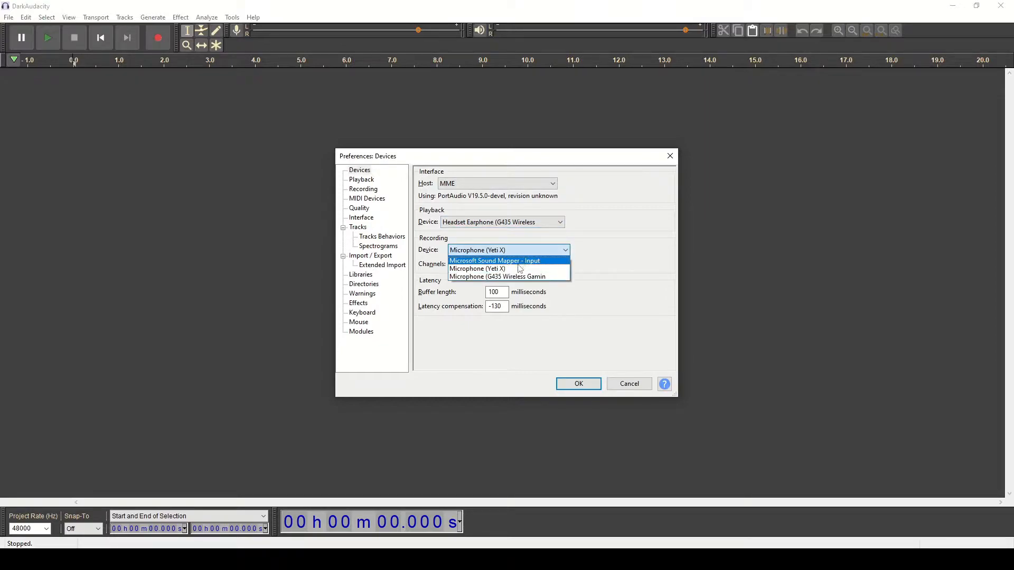
pyautogui.click(515, 272)
pyautogui.click(551, 264)
pyautogui.click(500, 275)
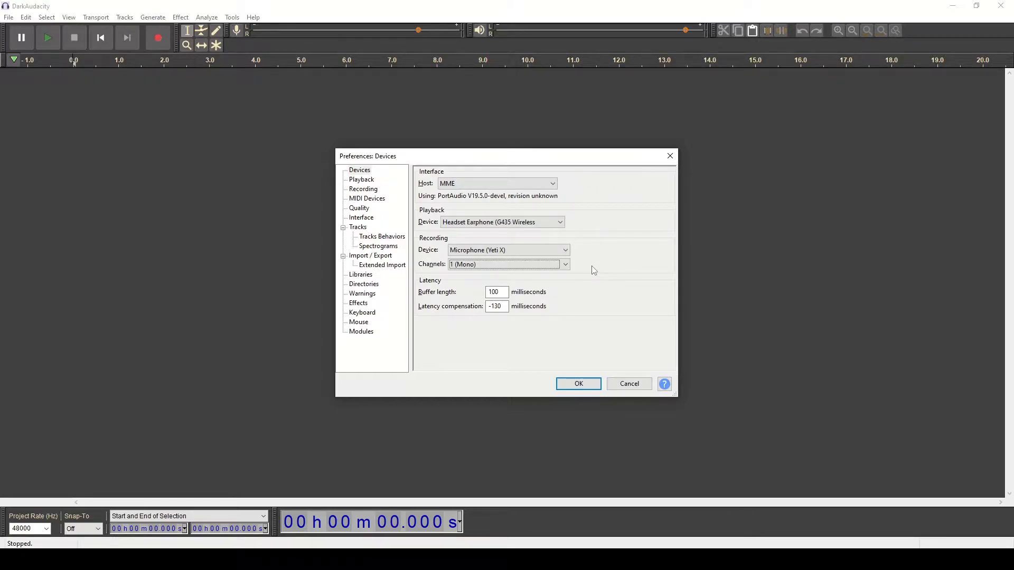
# Set the default sample rate to 48000 Hz, keep the 32-bit float sample format, and save the preferences.
pyautogui.click(376, 192)
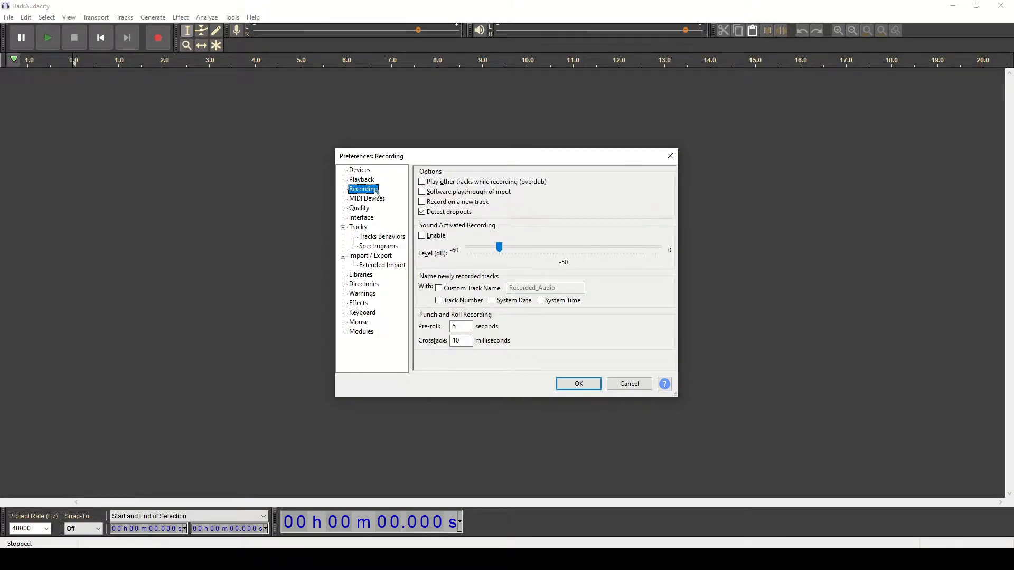
pyautogui.click(370, 209)
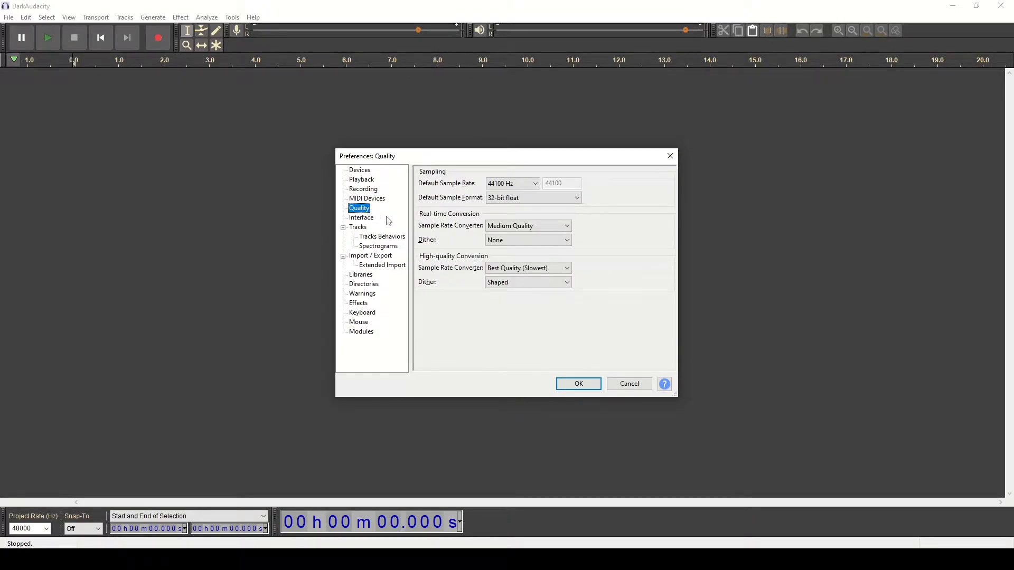
pyautogui.press('Tab')
pyautogui.click(503, 186)
pyautogui.click(510, 243)
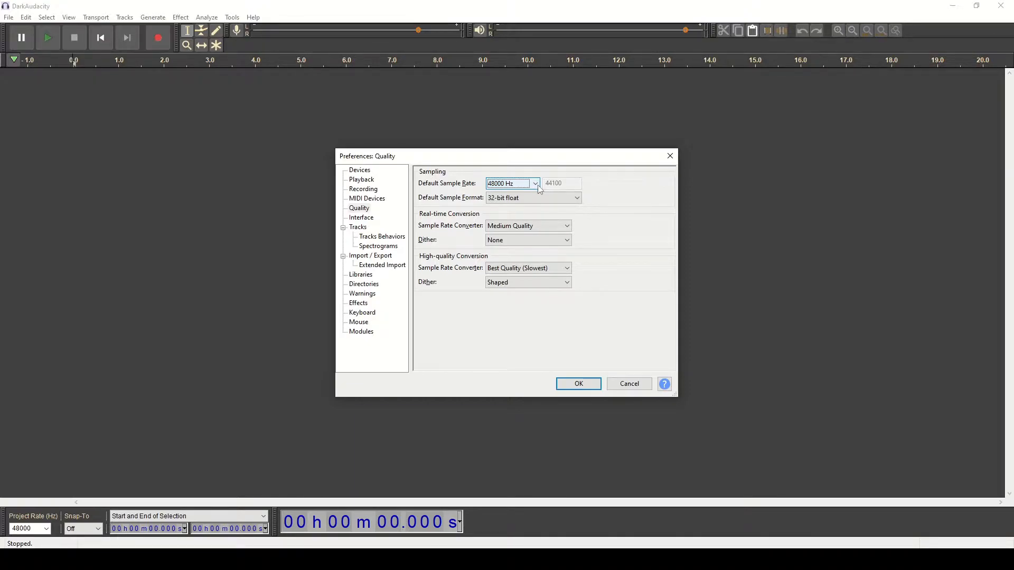
pyautogui.click(577, 199)
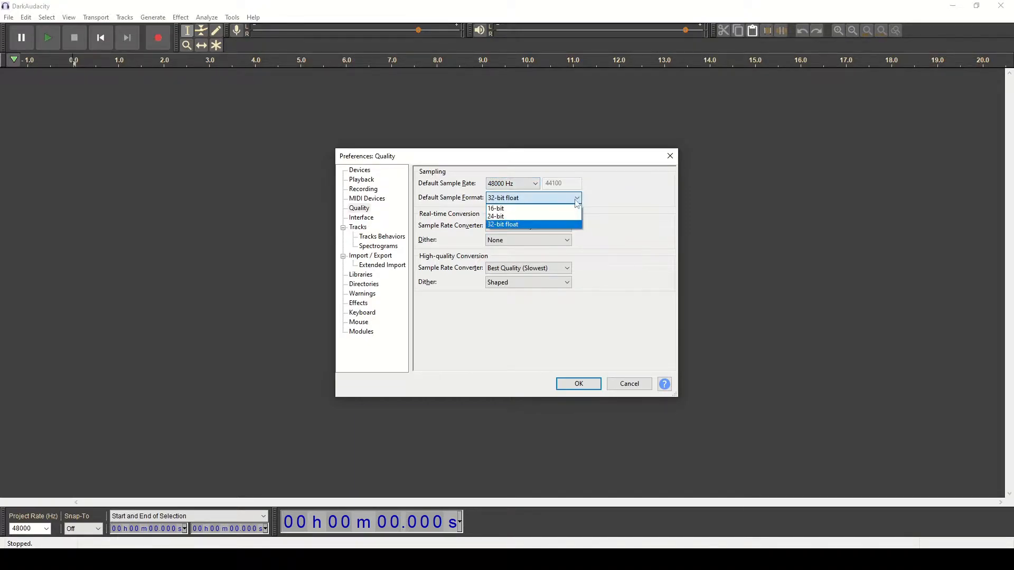
pyautogui.click(572, 200)
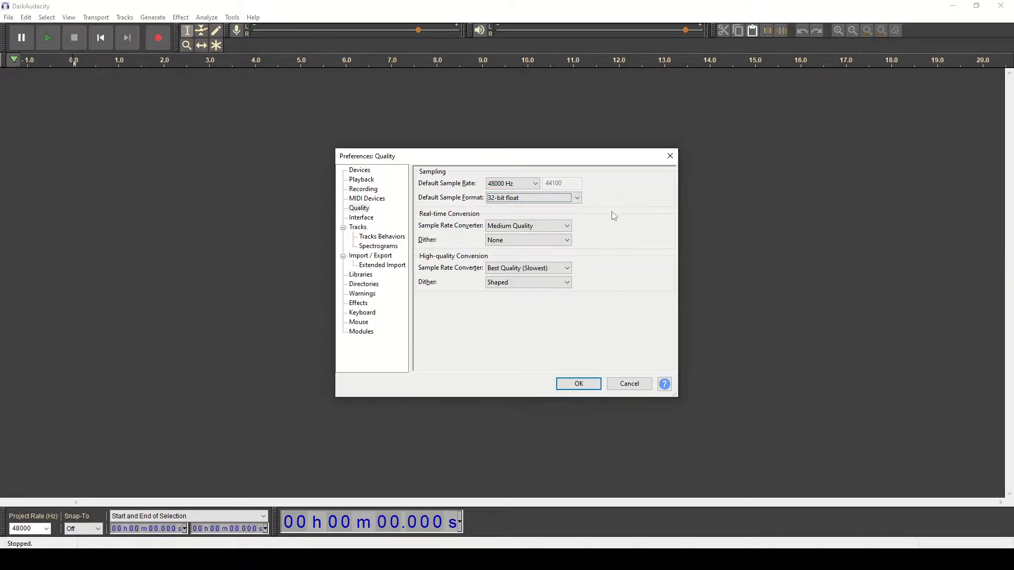
pyautogui.click(576, 199)
pyautogui.click(602, 196)
pyautogui.click(578, 384)
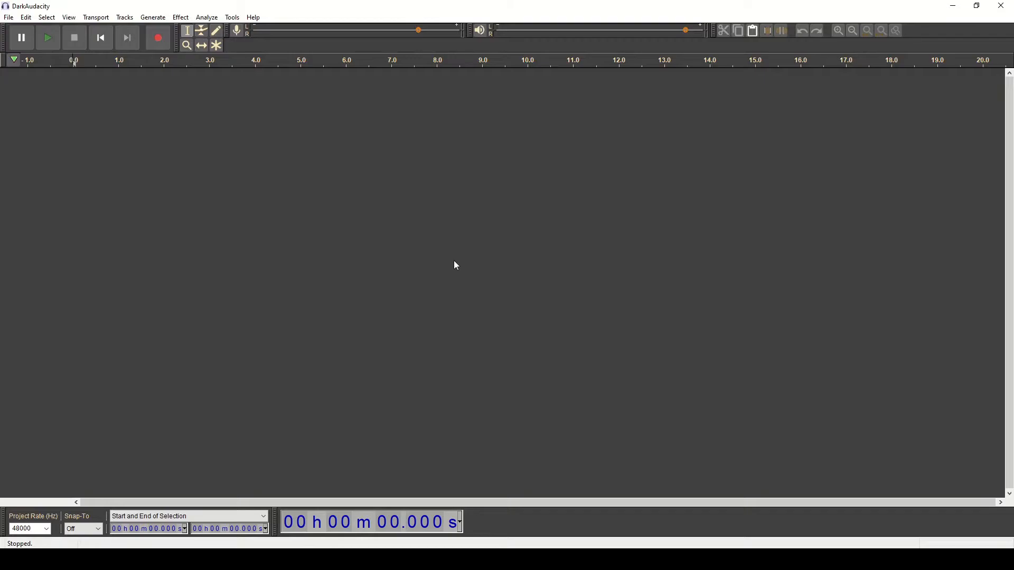
# Start monitoring the microphone input and adjust the recording volume against the level meter.
pyautogui.click(300, 28)
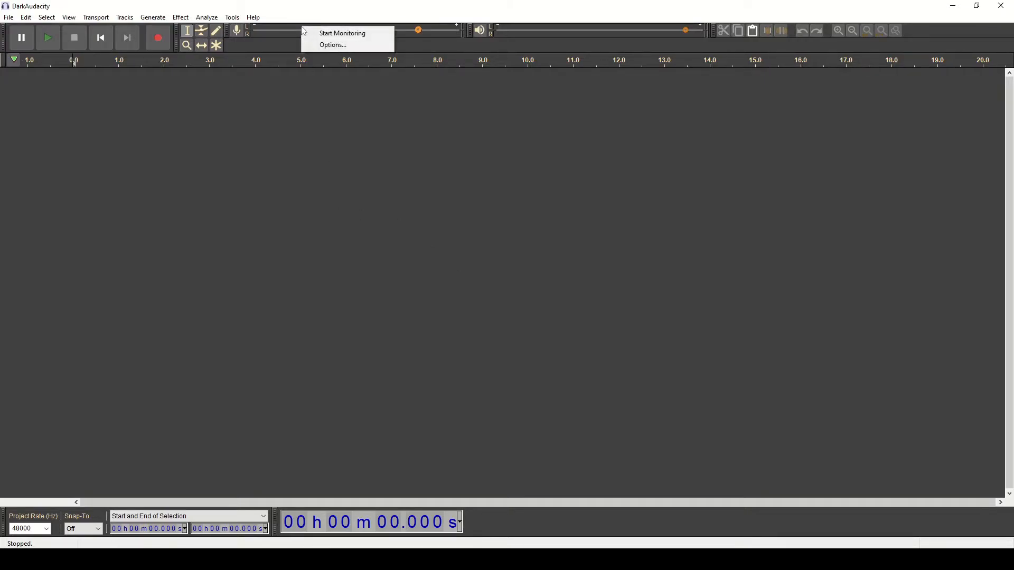
pyautogui.click(321, 32)
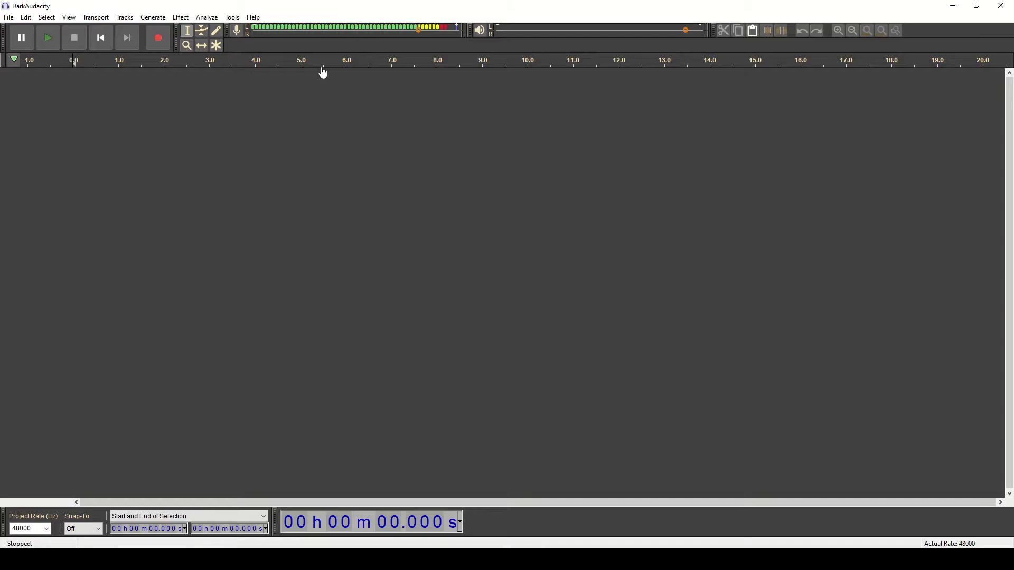
pyautogui.moveTo(418, 30); pyautogui.dragTo(407, 30)
pyautogui.moveTo(421, 34)
pyautogui.moveTo(409, 31)
pyautogui.mouseDown()
pyautogui.moveTo(255, 35)
pyautogui.moveTo(416, 31)
pyautogui.moveTo(399, 32)
pyautogui.mouseUp()
pyautogui.moveTo(404, 29); pyautogui.dragTo(420, 30)
pyautogui.click(420, 29)
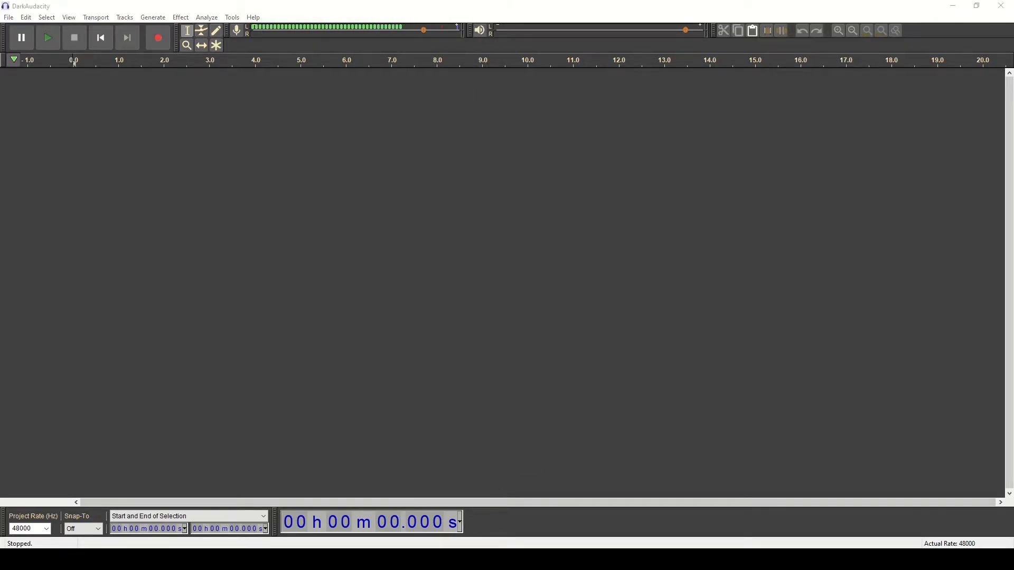
# Record a mono microphone track about 48 seconds long, then stop the recording.
pyautogui.click(506, 560)
pyautogui.click(509, 561)
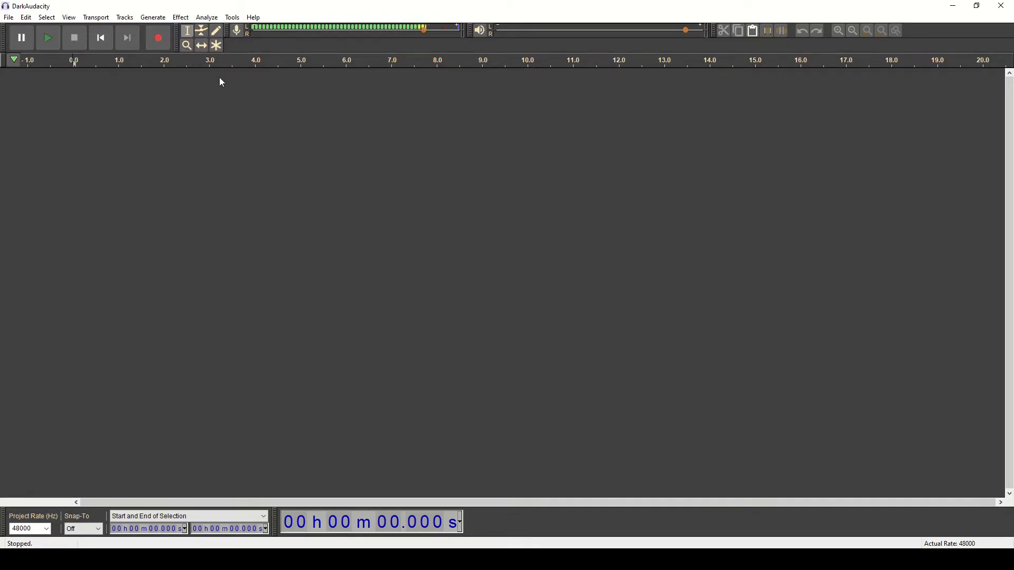
pyautogui.click(160, 36)
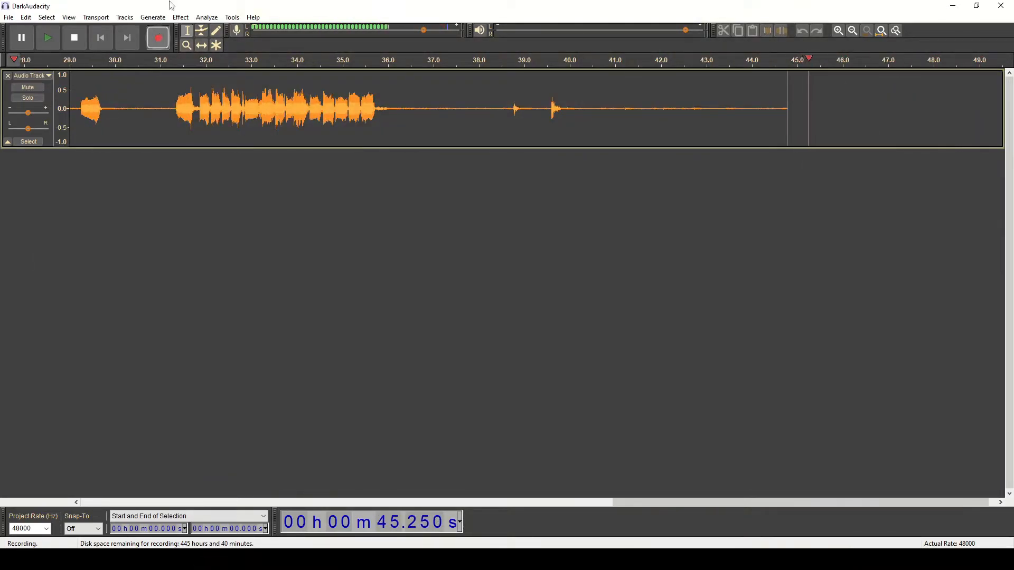
pyautogui.press('space')
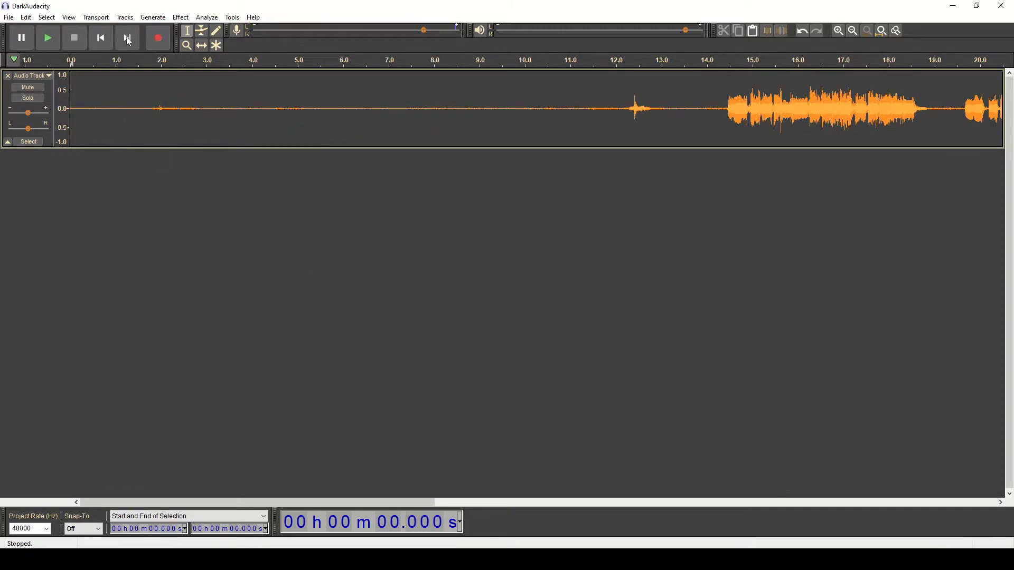
# Zoom the timeline out to examine the waveform of the whole recording, including the first spoken phrase.
pyautogui.click(187, 45)
pyautogui.moveTo(258, 87); pyautogui.dragTo(261, 87)
pyautogui.click(150, 83)
pyautogui.click(143, 88)
pyautogui.click(129, 95)
pyautogui.rightClick(185, 97)
pyautogui.rightClick(186, 99)
pyautogui.rightClick(188, 100)
pyautogui.rightClick(188, 101)
pyautogui.rightClick(188, 101)
pyautogui.rightClick(188, 102)
pyautogui.rightClick(189, 103)
pyautogui.rightClick(190, 104)
pyautogui.rightClick(190, 105)
pyautogui.rightClick(191, 104)
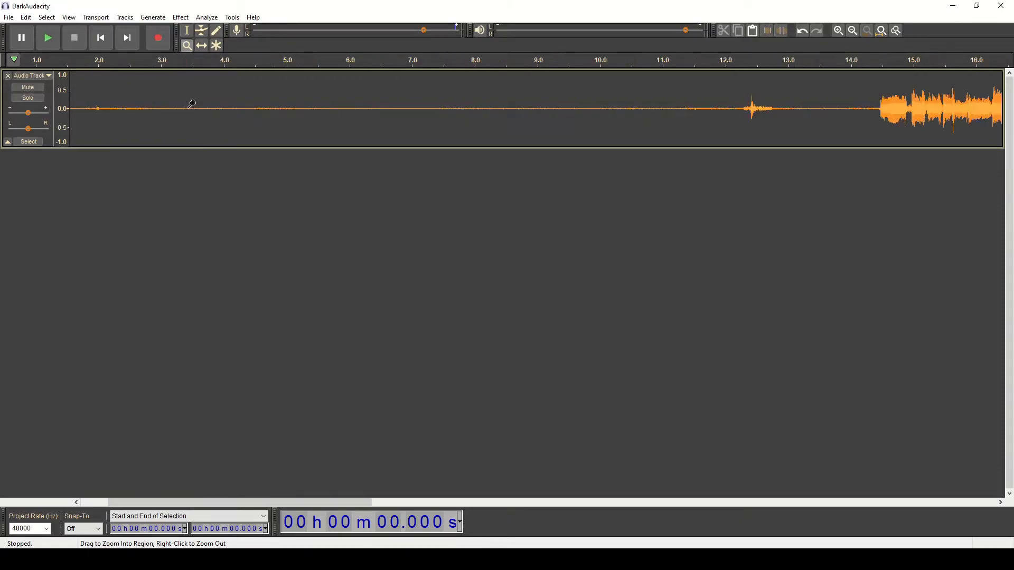
pyautogui.rightClick(193, 105)
pyautogui.rightClick(193, 105)
pyautogui.press('F1')
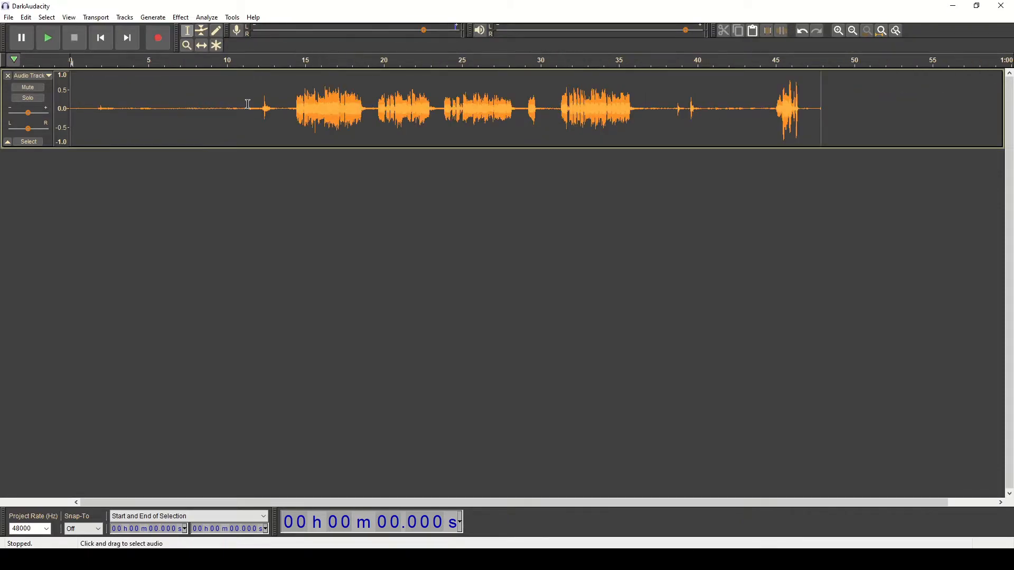
pyautogui.moveTo(304, 107); pyautogui.dragTo(354, 111)
pyautogui.click(362, 114)
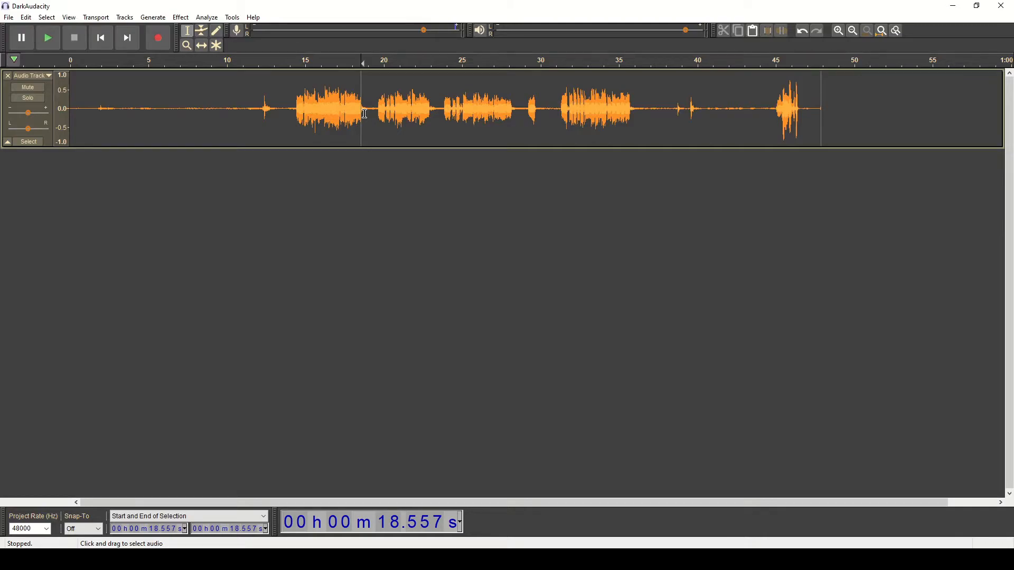
pyautogui.click(236, 108)
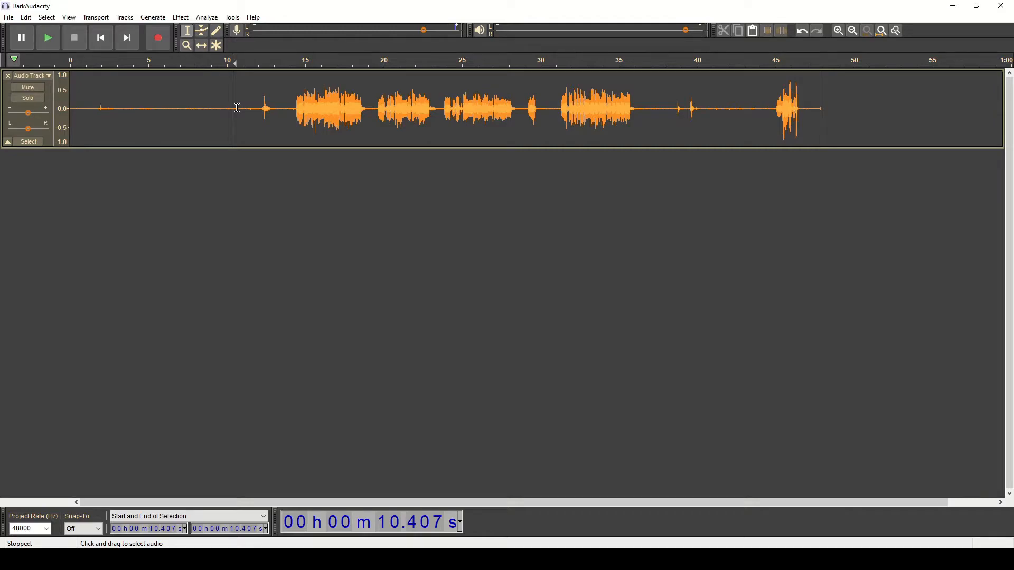
# Select the quiet background noise from about 3 to 11 seconds and capture it as the Noise Reduction profile.
pyautogui.moveTo(244, 108); pyautogui.dragTo(117, 107)
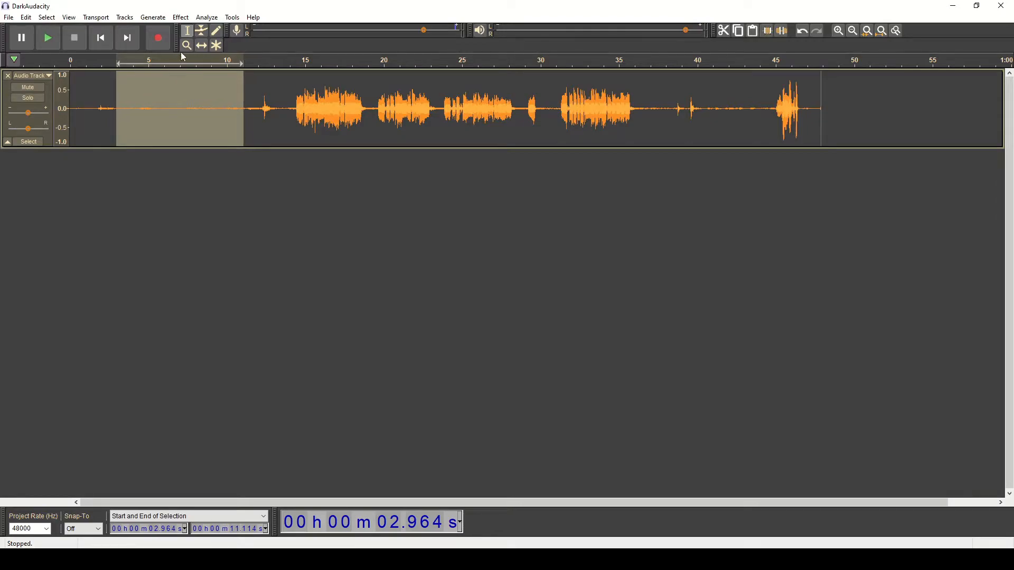
pyautogui.click(179, 16)
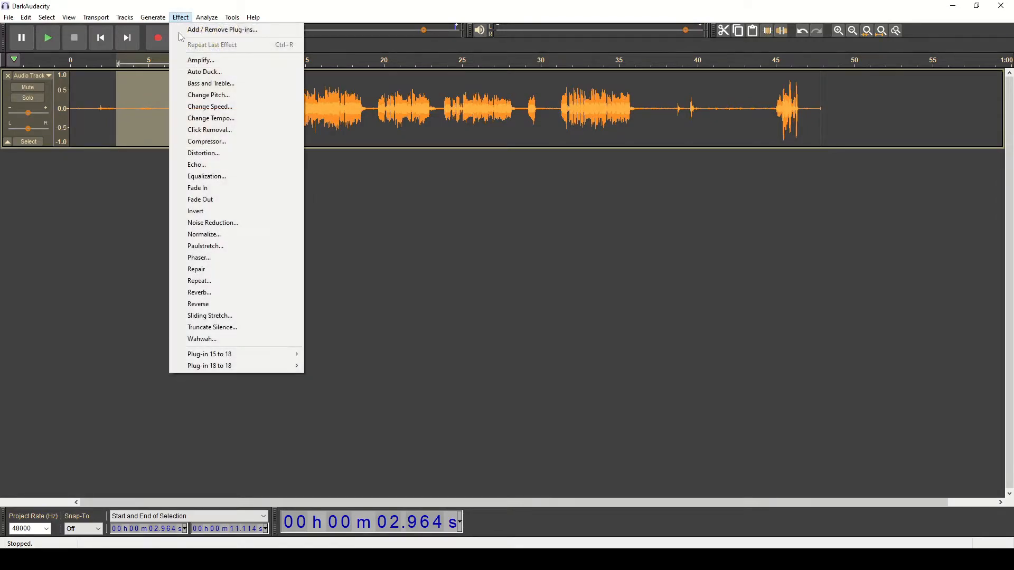
pyautogui.click(233, 226)
pyautogui.click(506, 225)
pyautogui.click(227, 103)
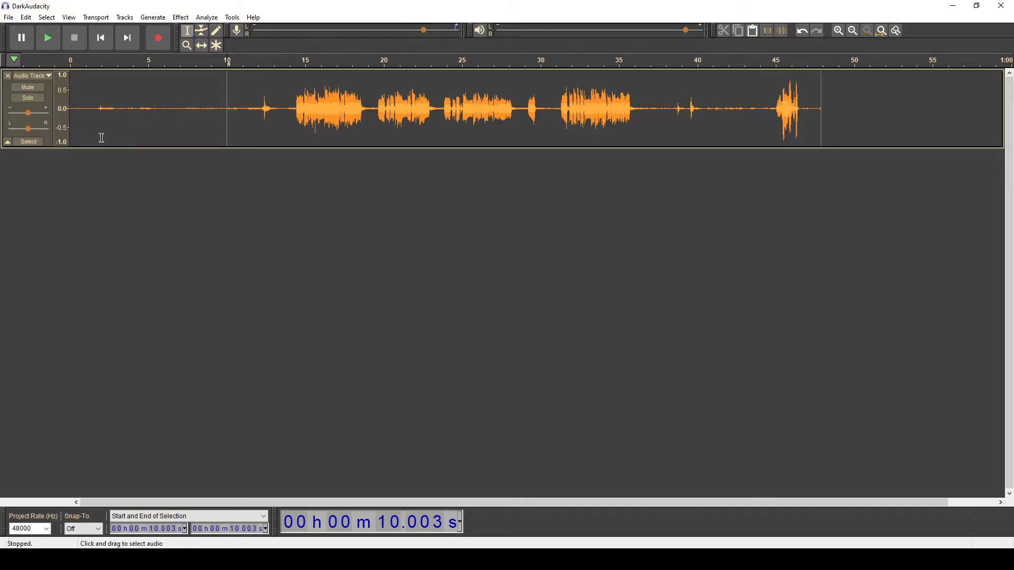
pyautogui.click(152, 120)
pyautogui.doubleClick(148, 122)
pyautogui.click(149, 123)
pyautogui.click(34, 142)
pyautogui.click(136, 124)
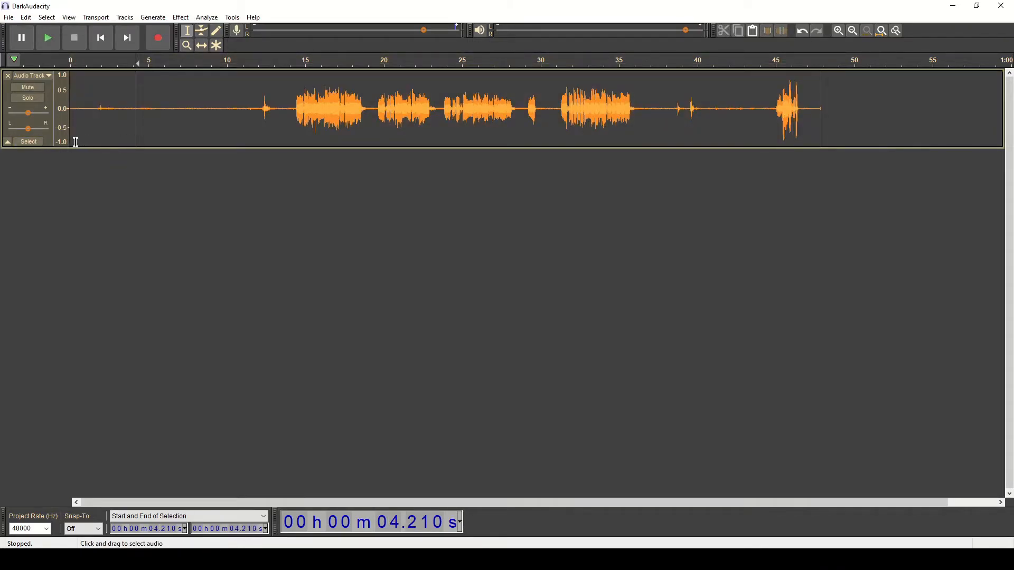
pyautogui.click(40, 141)
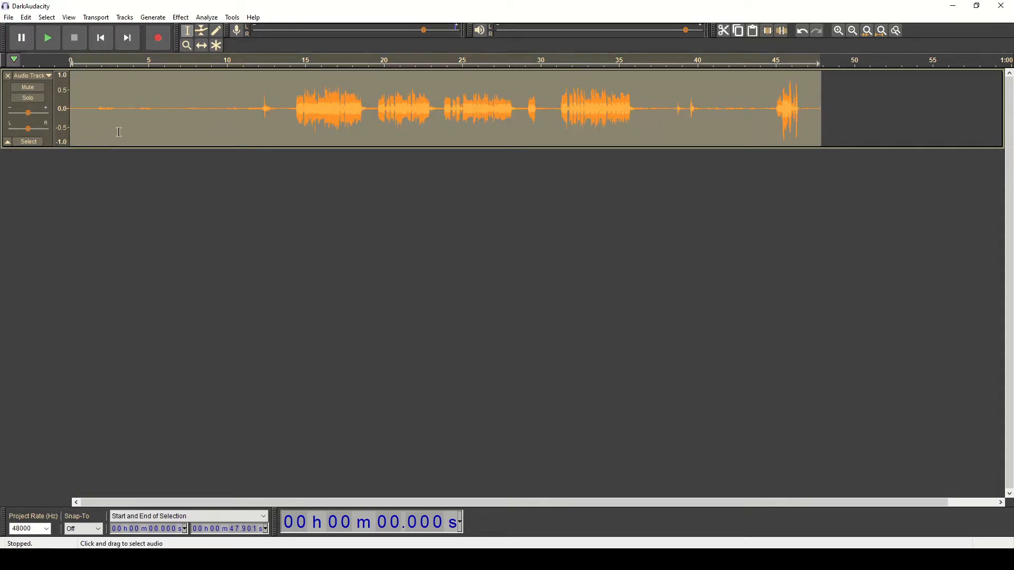
pyautogui.click(119, 132)
pyautogui.click(39, 143)
pyautogui.click(114, 126)
pyautogui.click(39, 142)
pyautogui.click(142, 118)
pyautogui.click(37, 142)
pyautogui.click(162, 114)
# Select the entire track and apply Noise Reduction with 12 dB reduction, sensitivity 6.00 and 3 frequency smoothing bands.
pyautogui.doubleClick(155, 114)
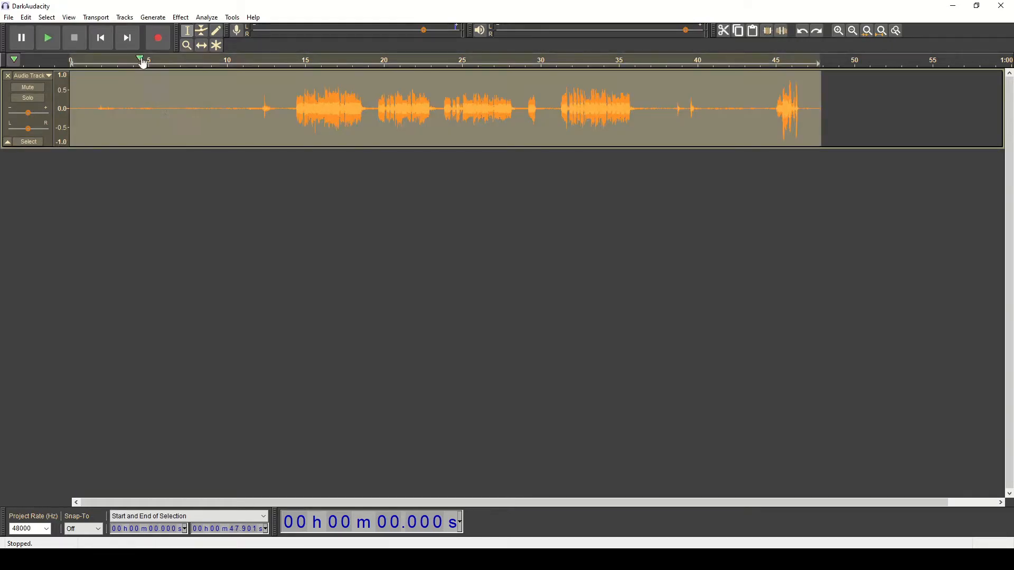
pyautogui.click(180, 17)
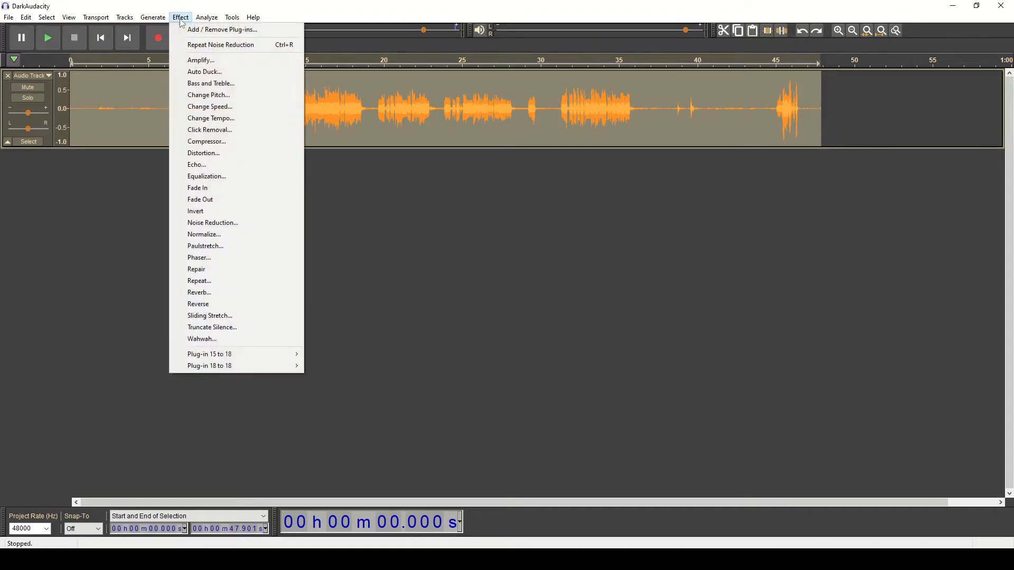
pyautogui.click(232, 234)
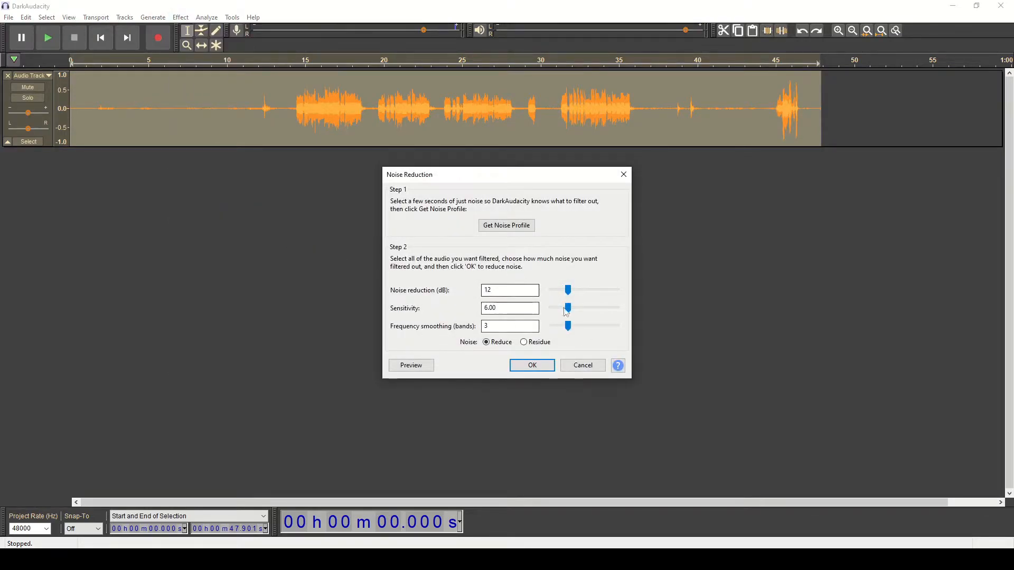
pyautogui.click(528, 365)
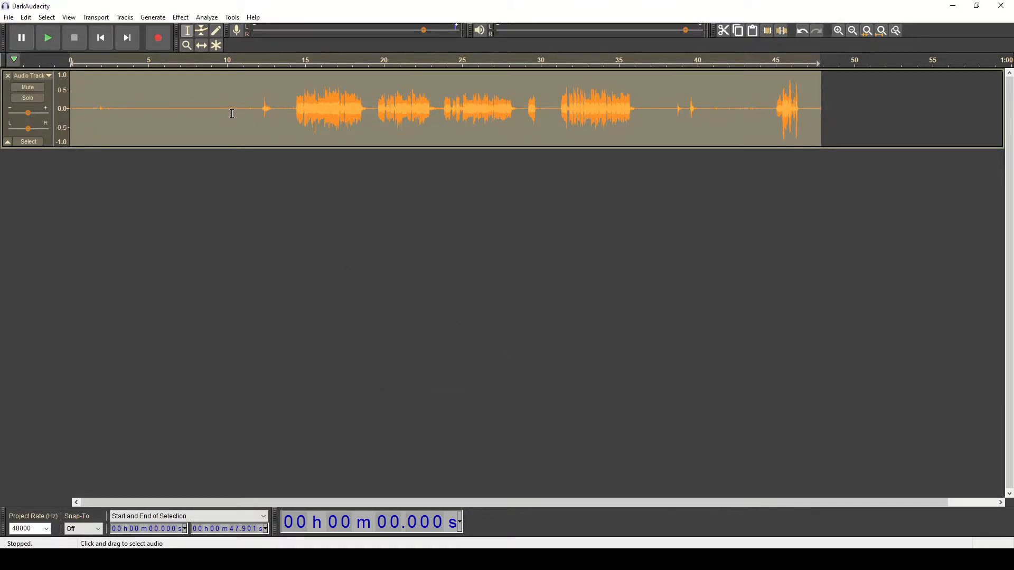
# Inspect the quiet section from about 3 to 10.5 seconds for remaining background noise.
pyautogui.click(233, 111)
pyautogui.moveTo(236, 109); pyautogui.dragTo(114, 108)
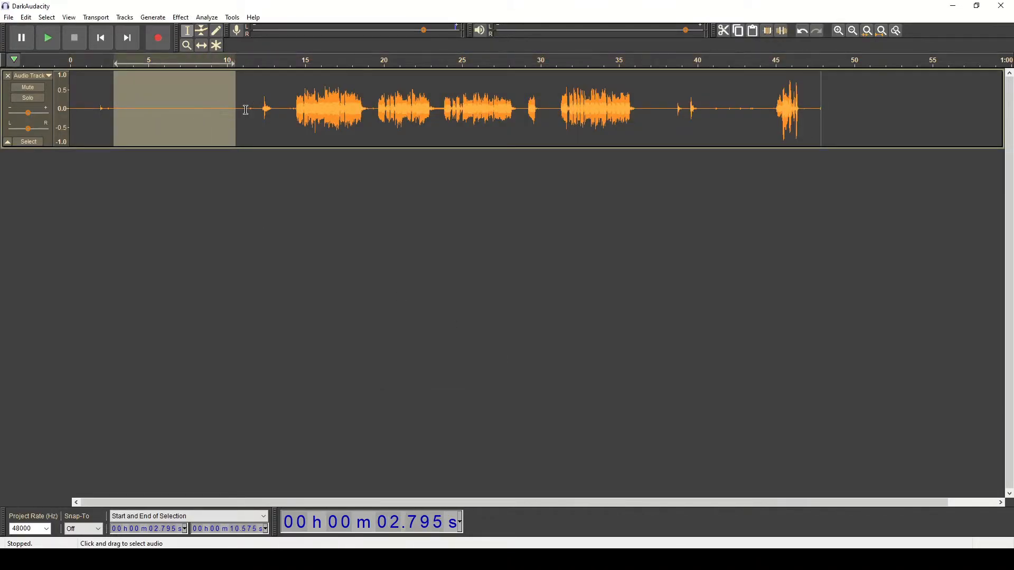
pyautogui.click(247, 109)
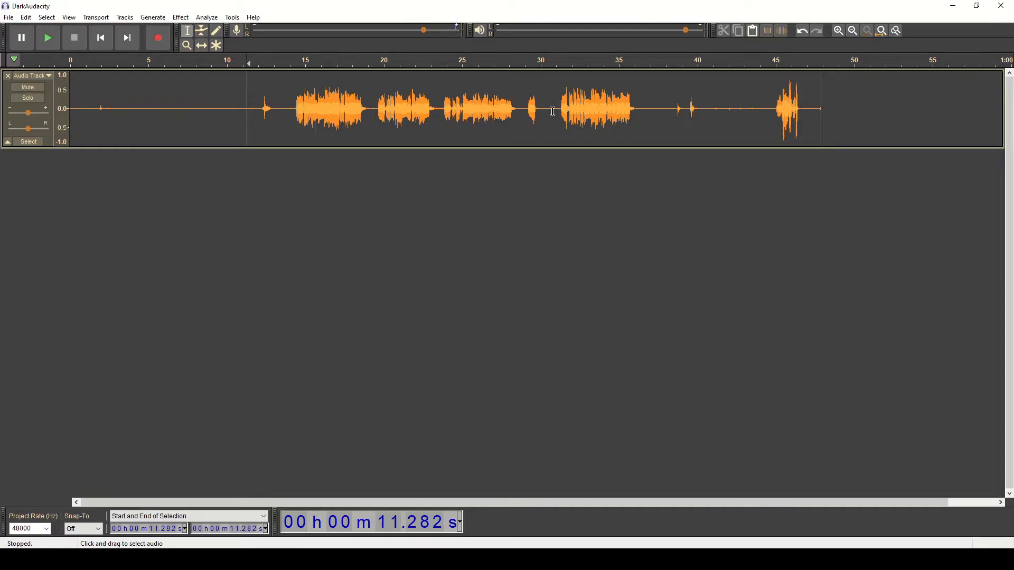
# Trim the recording to the spoken phrase between about 31 and 36.5 seconds by deleting the audio before and after it.
pyautogui.moveTo(555, 110); pyautogui.dragTo(31, 122)
pyautogui.press('Delete')
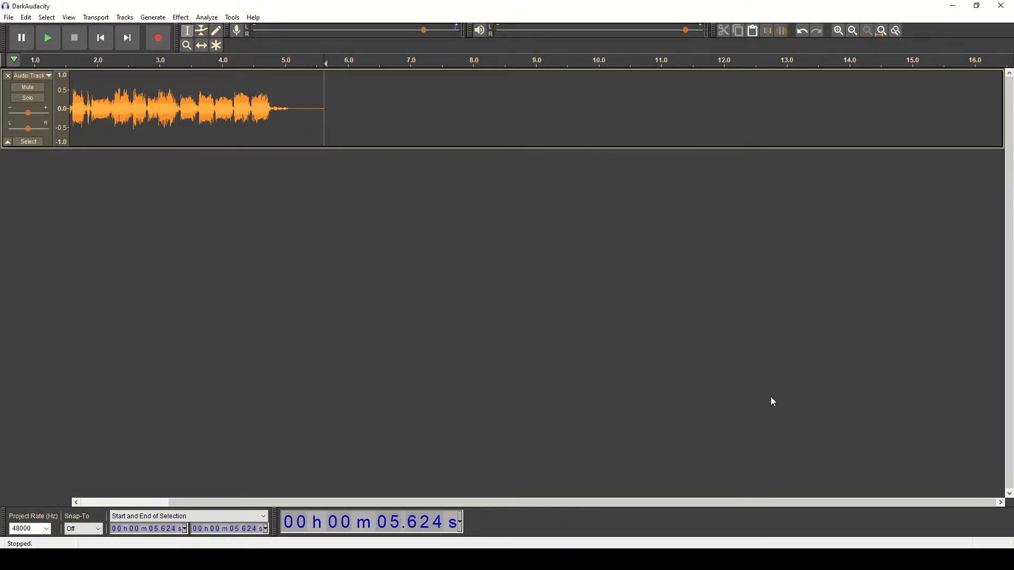
pyautogui.moveTo(690, 501); pyautogui.dragTo(479, 501)
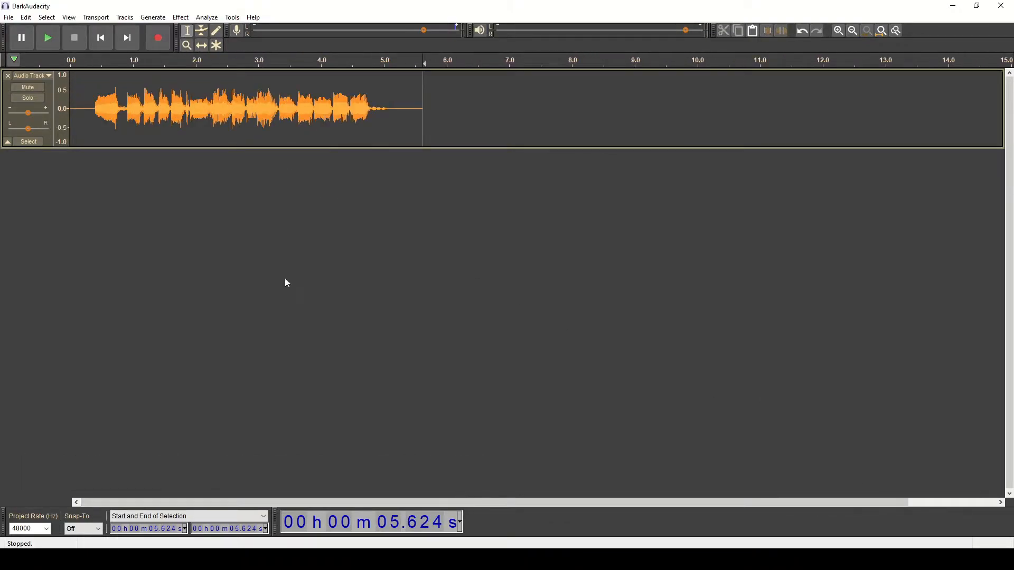
# Enlarge the waveform of the trimmed phrase and play it back from about 0.4 seconds.
pyautogui.click(187, 45)
pyautogui.click(119, 103)
pyautogui.click(101, 105)
pyautogui.rightClick(275, 114)
pyautogui.click(187, 32)
pyautogui.click(176, 116)
pyautogui.click(116, 67)
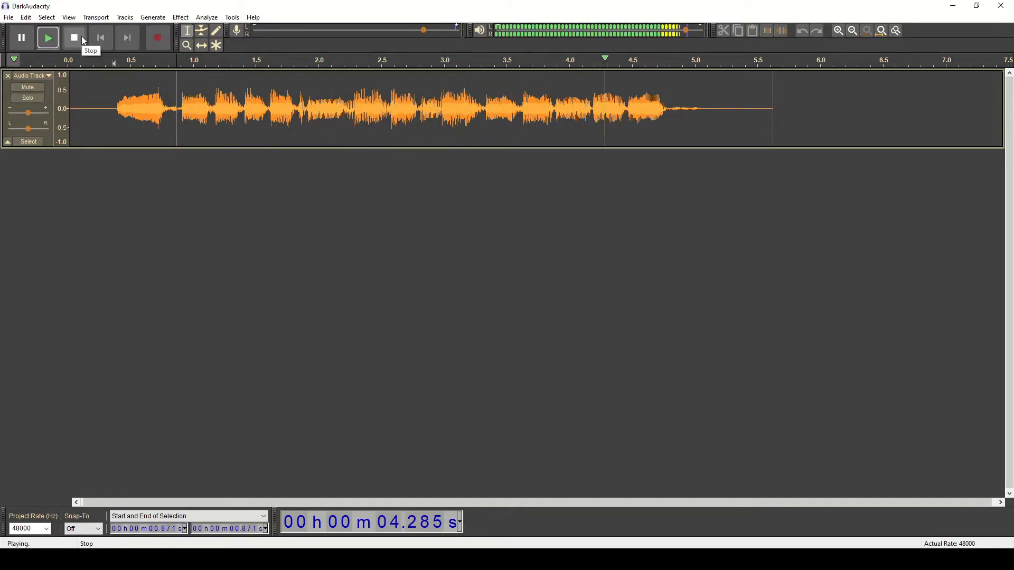
pyautogui.click(84, 40)
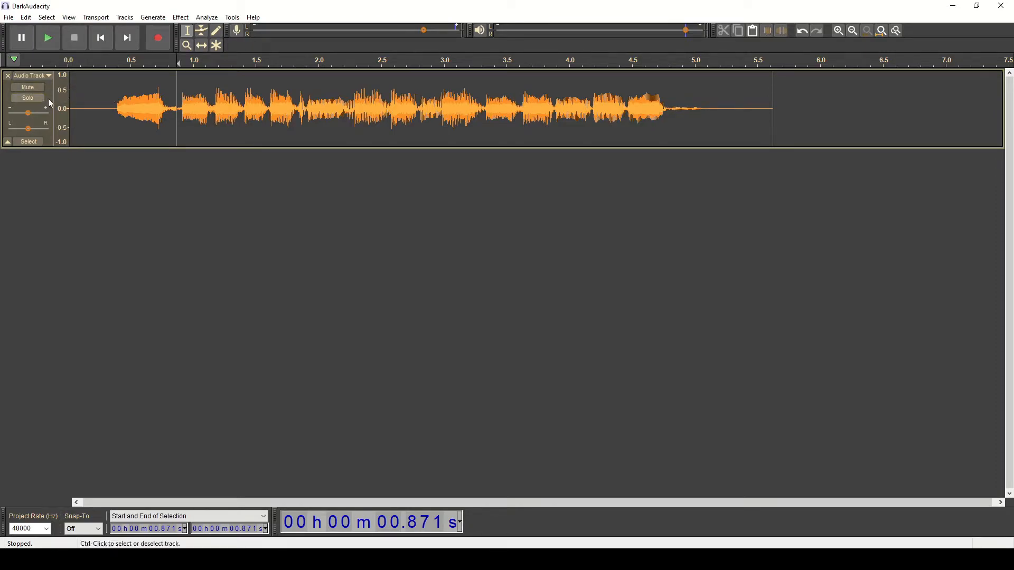
# Apply the Compressor to the whole track with -12 dB threshold, -40 dB noise floor, 2:1 ratio, 0.20 s attack and 1.0 s release.
pyautogui.click(109, 103)
pyautogui.hotkey('ctrl', 'a')
pyautogui.click(181, 17)
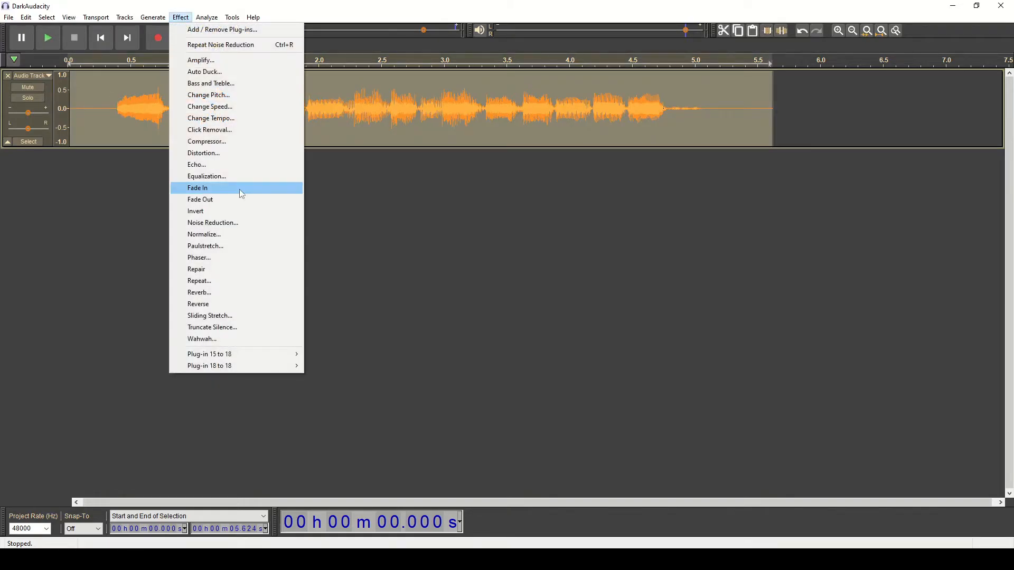
pyautogui.click(228, 138)
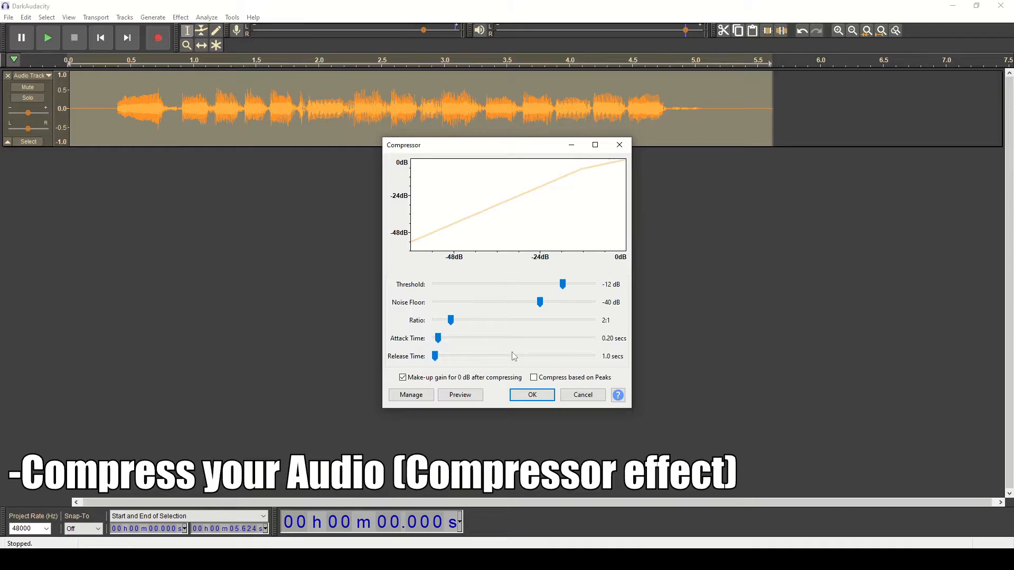
pyautogui.click(532, 397)
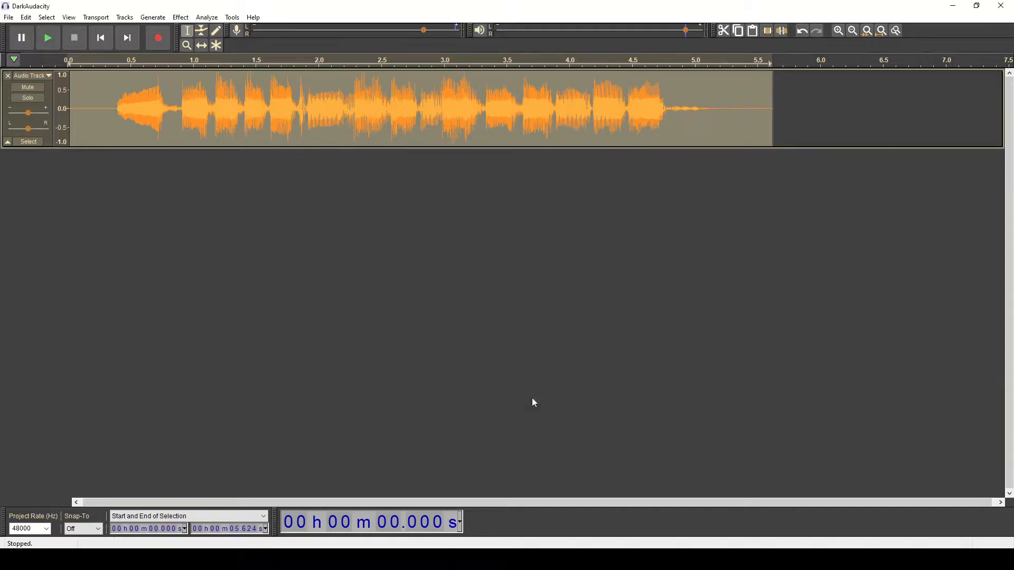
# Apply a Hard Limit to the whole track with the Limiter effect, limiting to -1 dB without make-up gain.
pyautogui.click(181, 18)
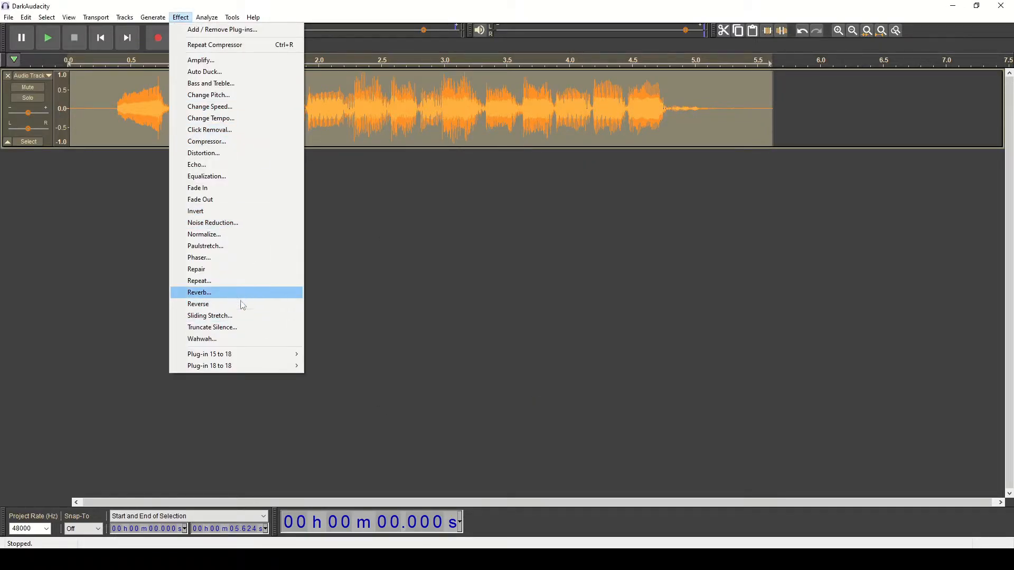
pyautogui.moveTo(264, 353)
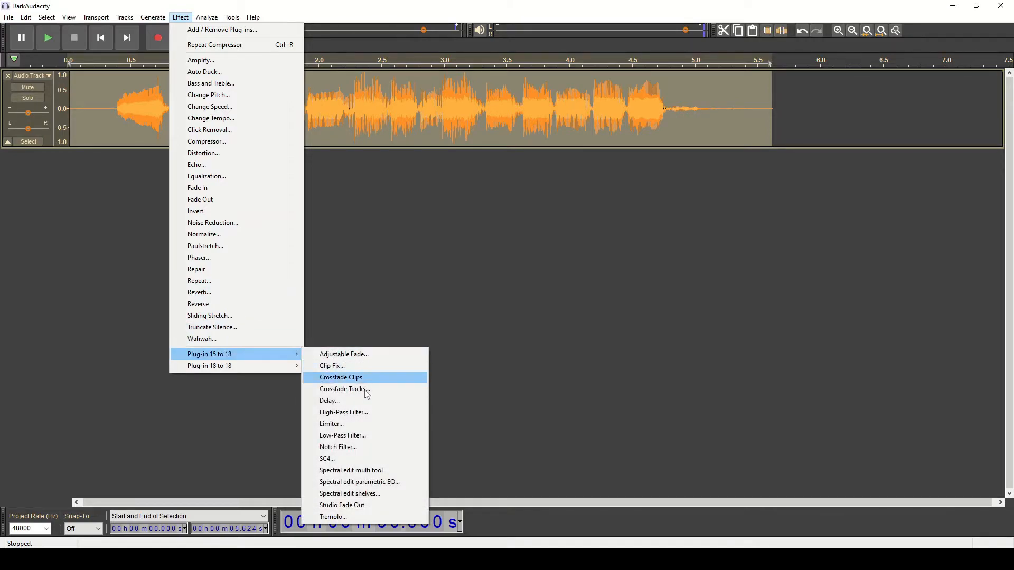
pyautogui.click(368, 425)
pyautogui.click(533, 219)
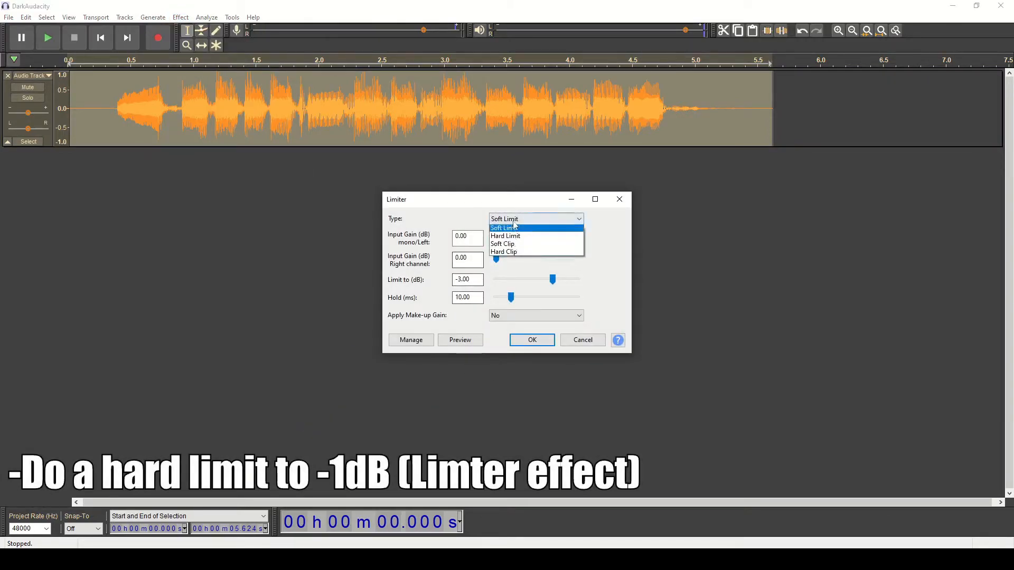
pyautogui.click(516, 239)
pyautogui.click(462, 279)
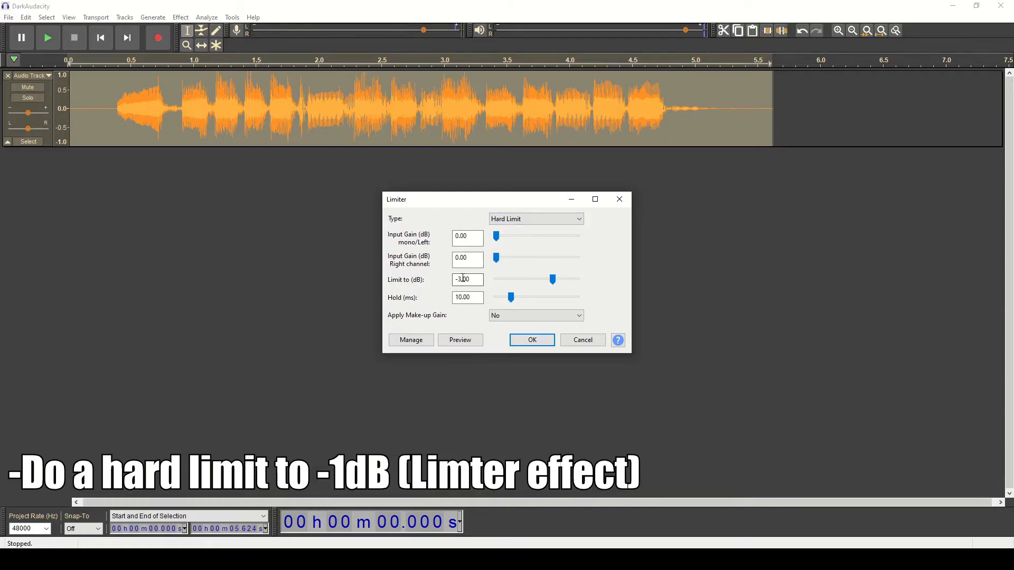
pyautogui.press('BackSpace')
pyautogui.write('1')
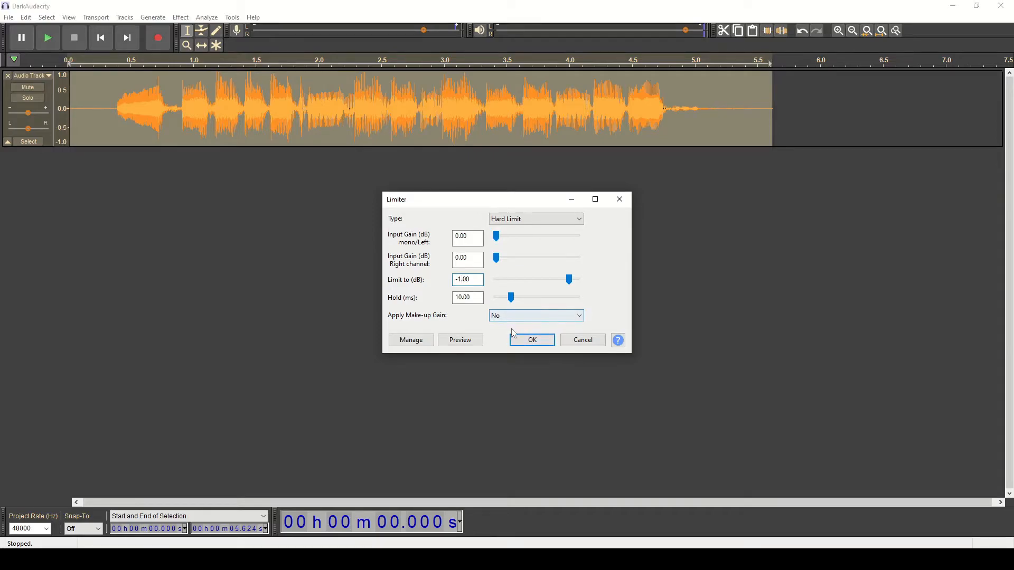
pyautogui.click(528, 341)
pyautogui.click(195, 114)
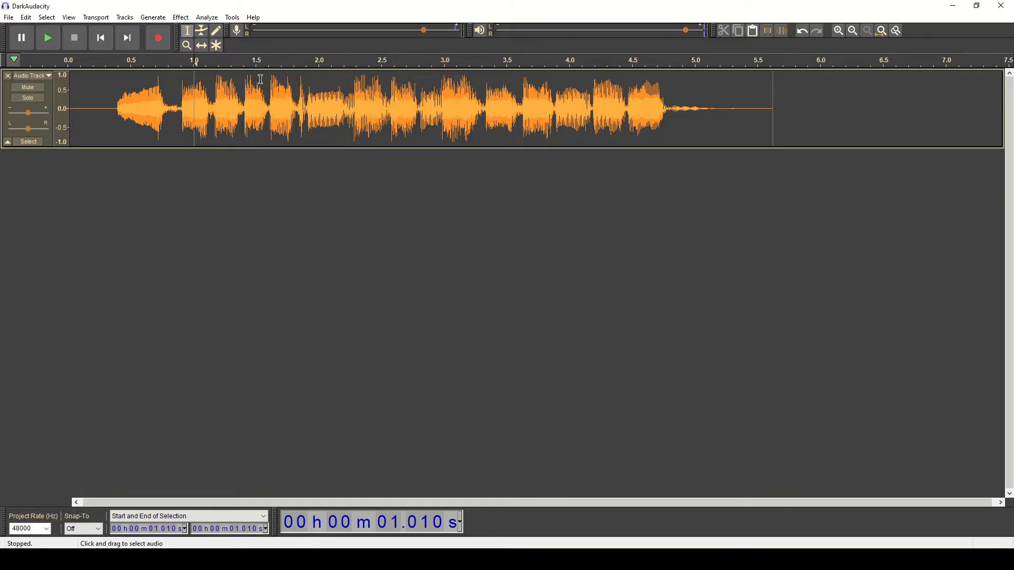
# Apply Bass and Treble to the whole track with bass at -6 dB and treble at 0 dB.
pyautogui.click(148, 90)
pyautogui.hotkey('ctrl', 'a')
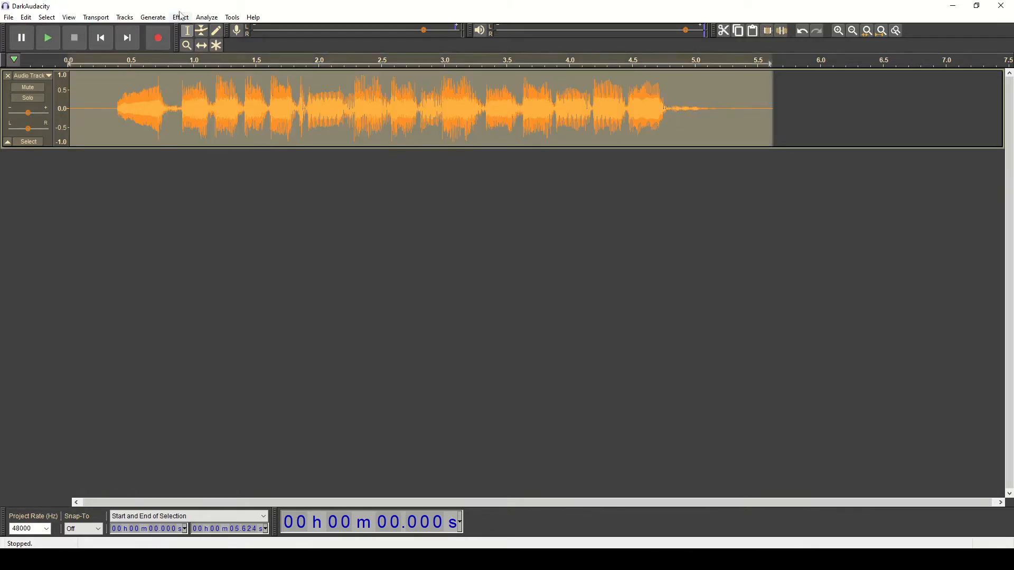
pyautogui.click(183, 18)
pyautogui.click(210, 83)
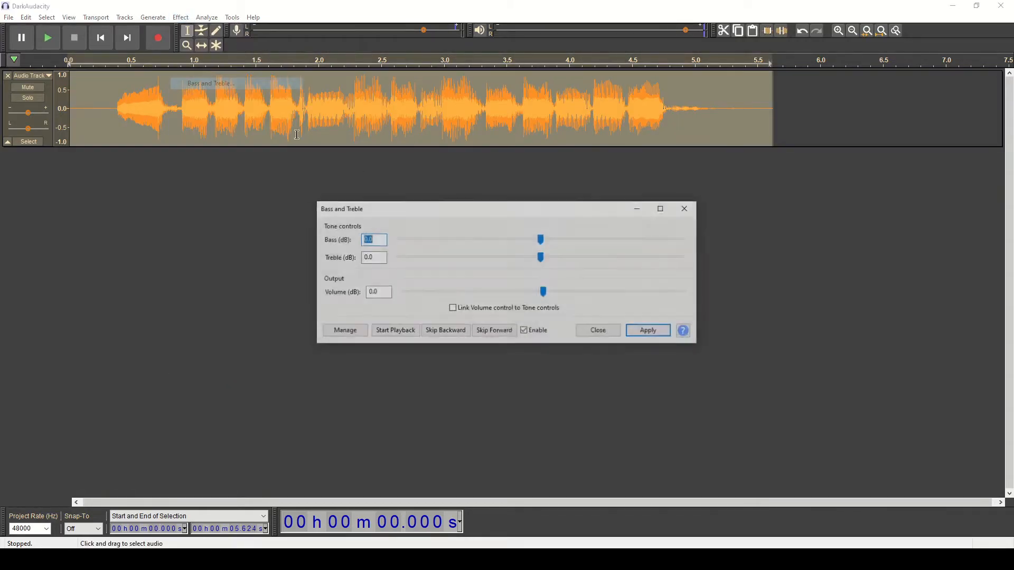
pyautogui.moveTo(541, 239); pyautogui.dragTo(516, 244)
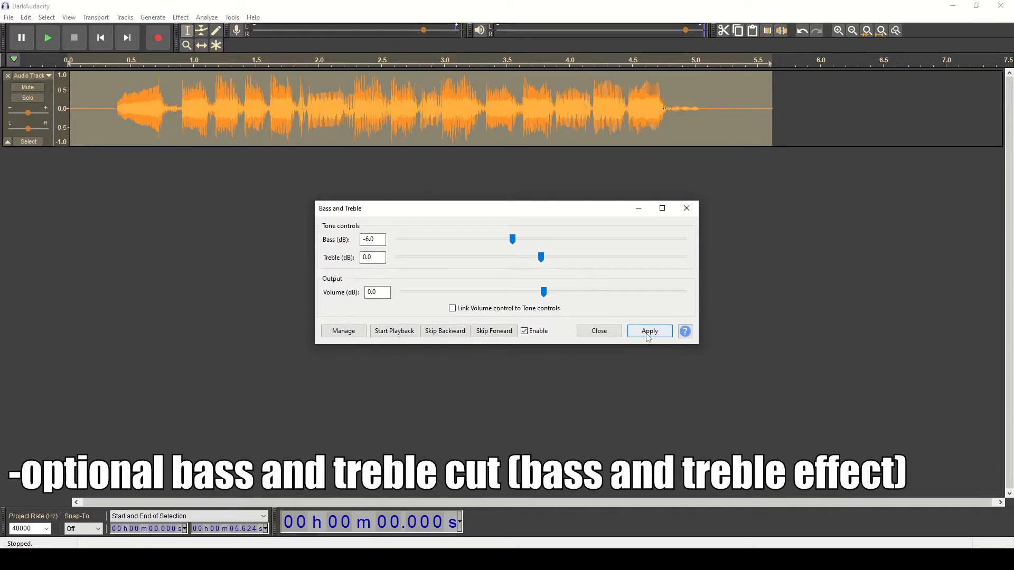
pyautogui.moveTo(540, 259); pyautogui.dragTo(540, 259)
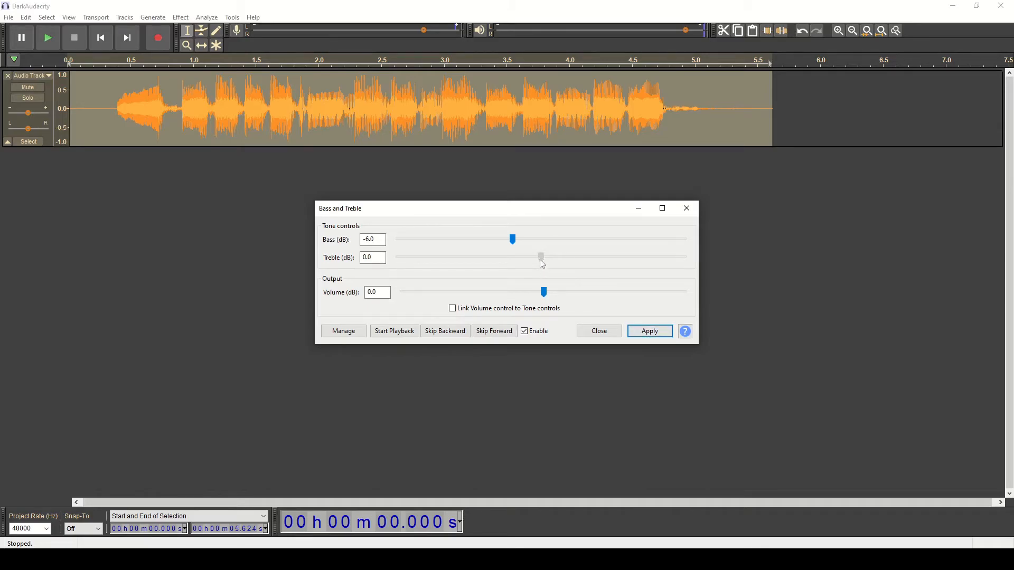
pyautogui.click(643, 337)
pyautogui.click(177, 122)
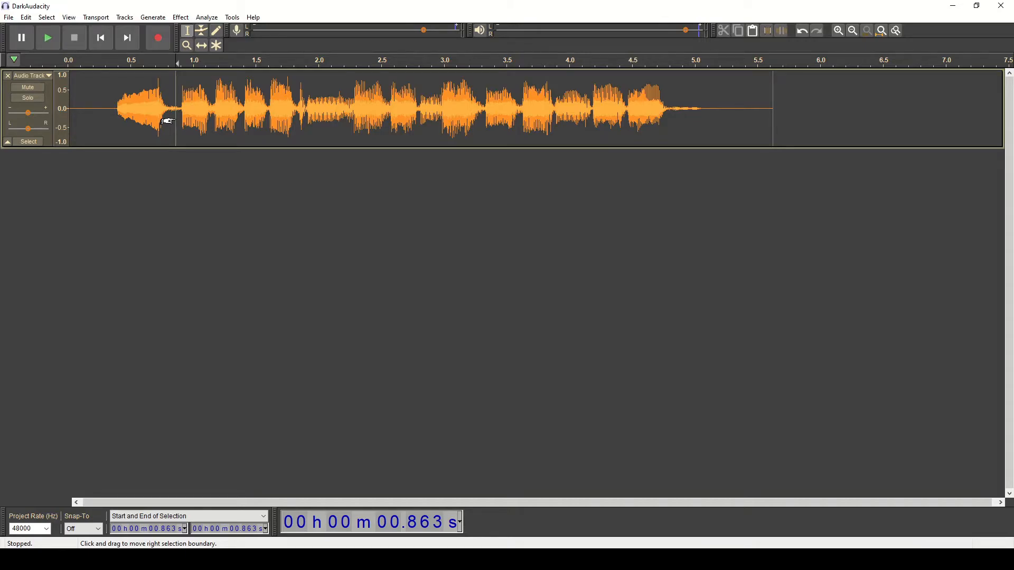
# Apply Medium Overdrive distortion to the whole track with distortion amount 50 and output level 50.
pyautogui.click(168, 119)
pyautogui.hotkey('ctrl', 'a')
pyautogui.click(181, 17)
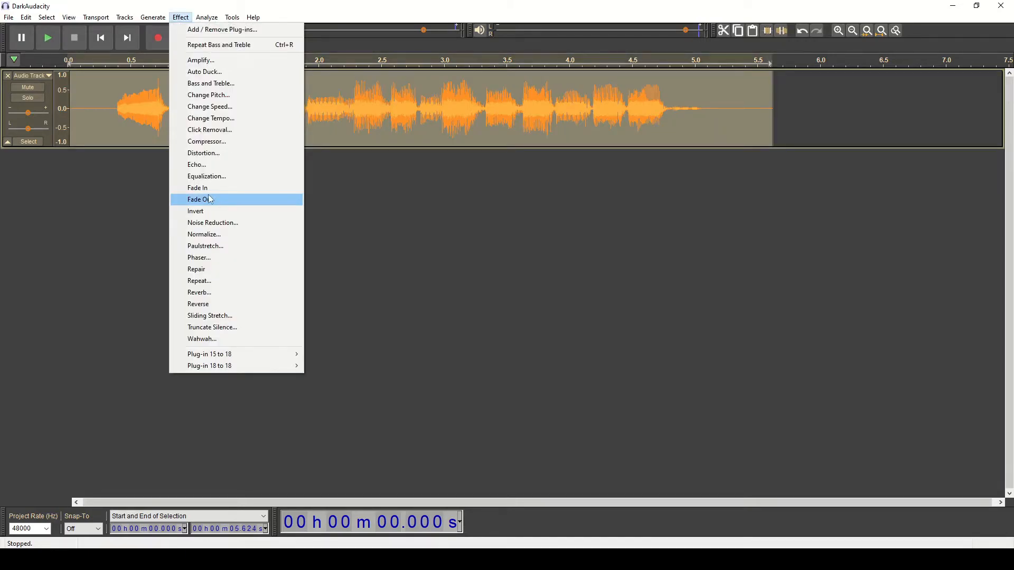
pyautogui.click(205, 153)
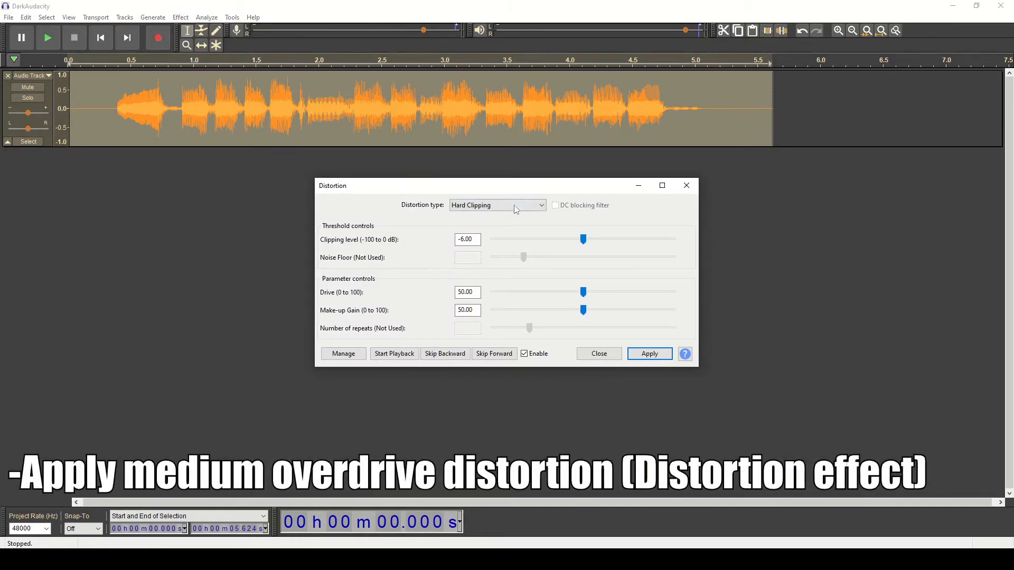
pyautogui.click(516, 207)
pyautogui.click(515, 240)
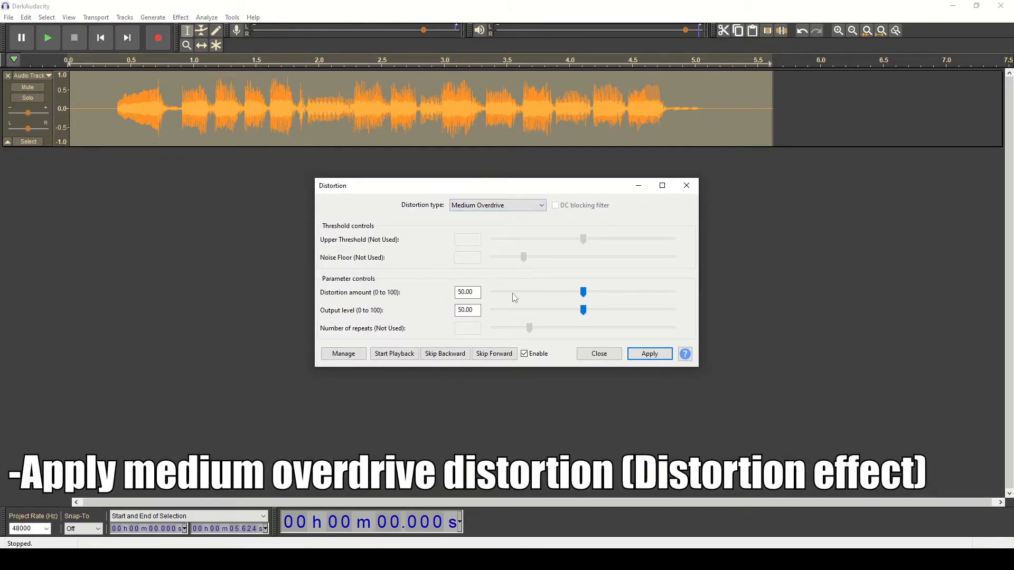
pyautogui.click(417, 354)
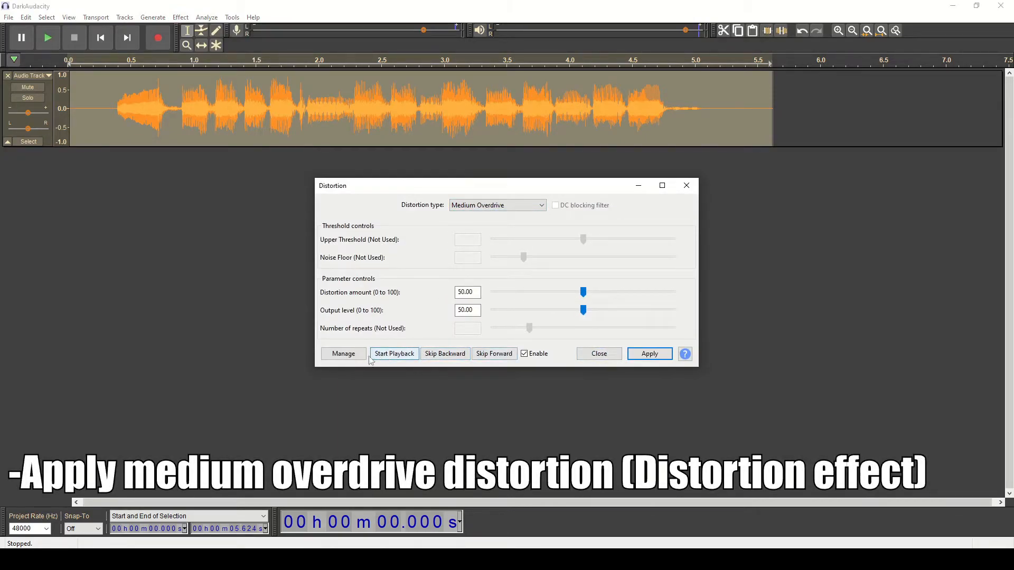
pyautogui.click(649, 353)
pyautogui.click(177, 120)
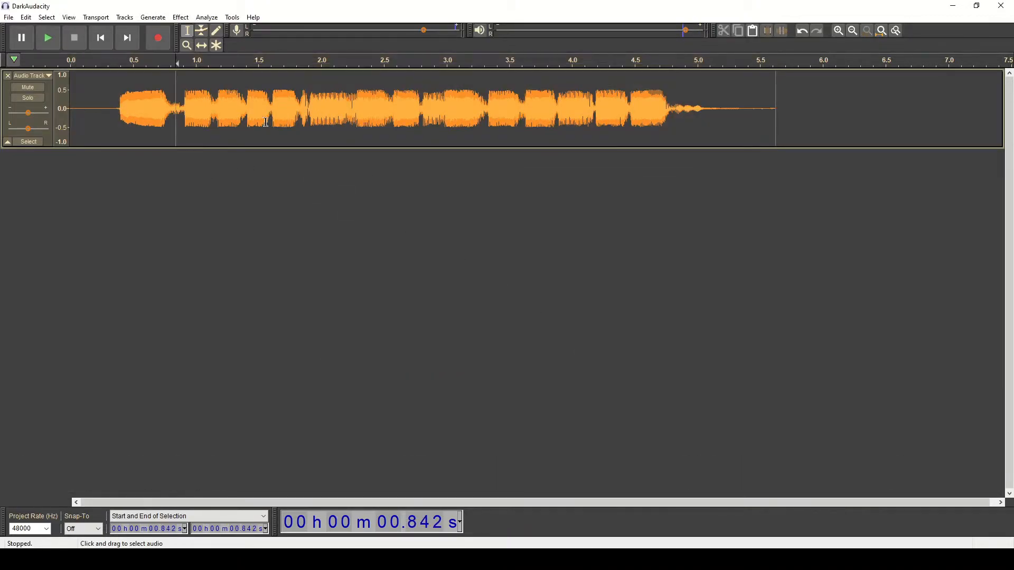
# Examine the individual words and the gaps between them in the first two seconds of the distorted waveform.
pyautogui.click(263, 108)
pyautogui.moveTo(272, 108); pyautogui.dragTo(296, 108)
pyautogui.click(307, 109)
pyautogui.click(115, 115)
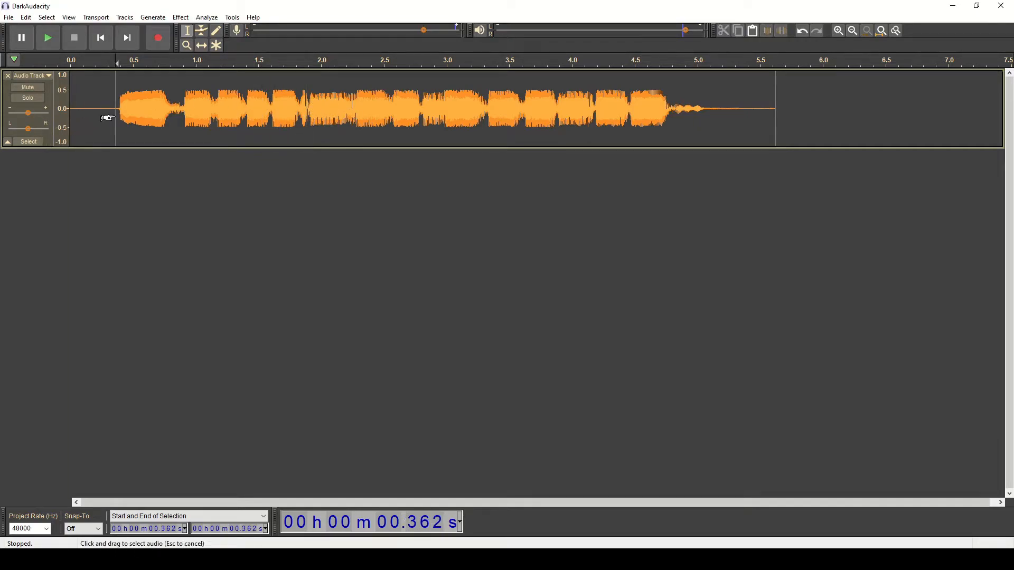
pyautogui.moveTo(119, 106); pyautogui.dragTo(177, 106)
pyautogui.click(186, 106)
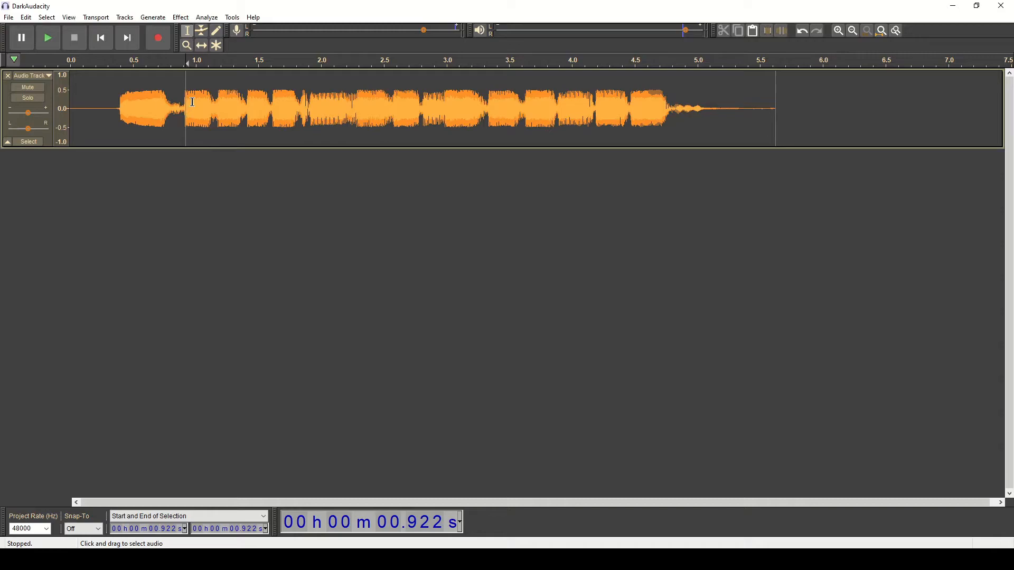
pyautogui.click(164, 103)
# Add a new empty mono track below the voice track.
pyautogui.click(181, 17)
pyautogui.click(125, 17)
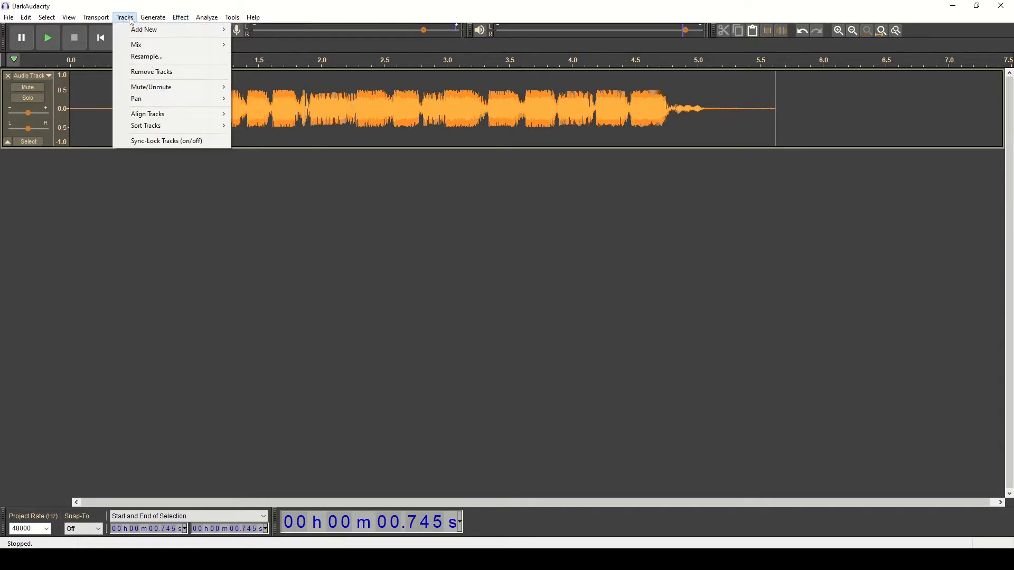
pyautogui.moveTo(157, 30)
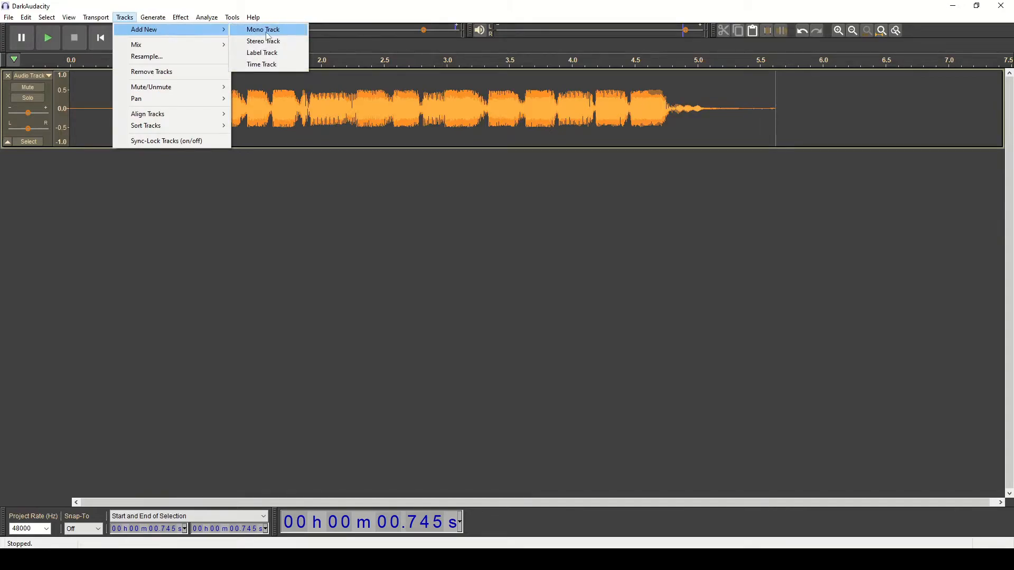
pyautogui.click(268, 34)
pyautogui.click(157, 176)
pyautogui.click(135, 176)
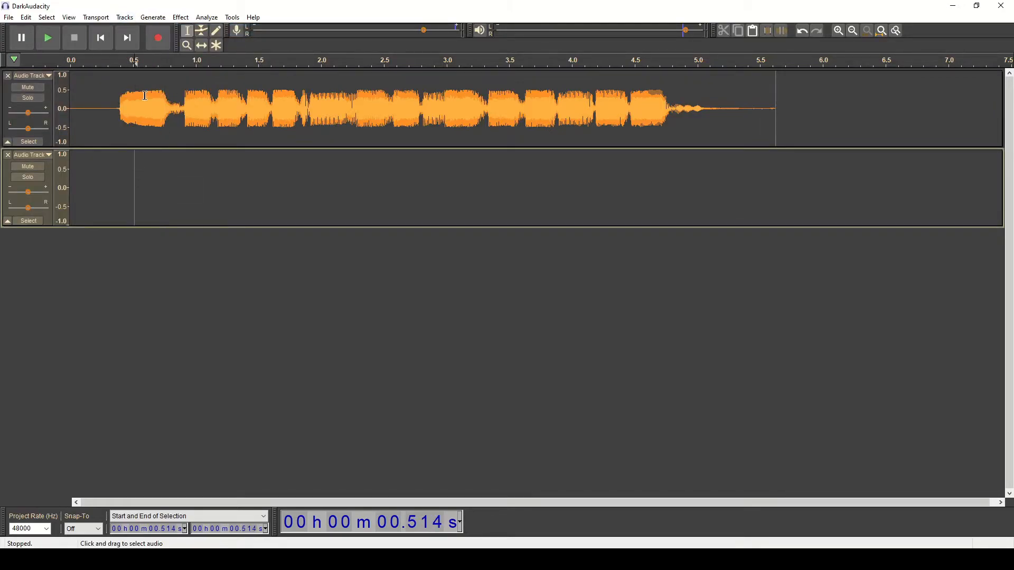
pyautogui.moveTo(130, 112); pyautogui.dragTo(161, 112)
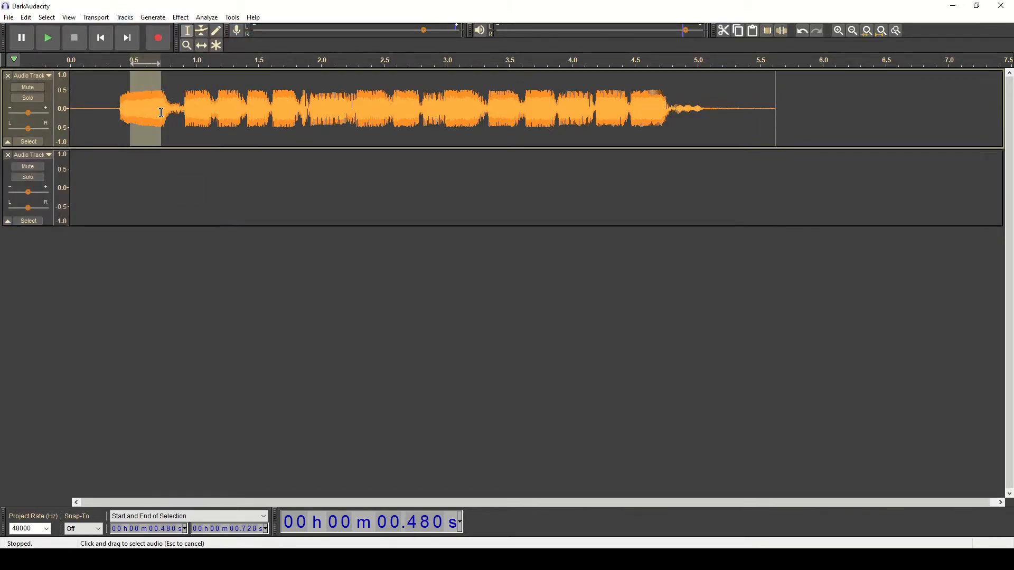
pyautogui.click(200, 116)
pyautogui.moveTo(522, 119); pyautogui.dragTo(754, 124)
pyautogui.click(670, 126)
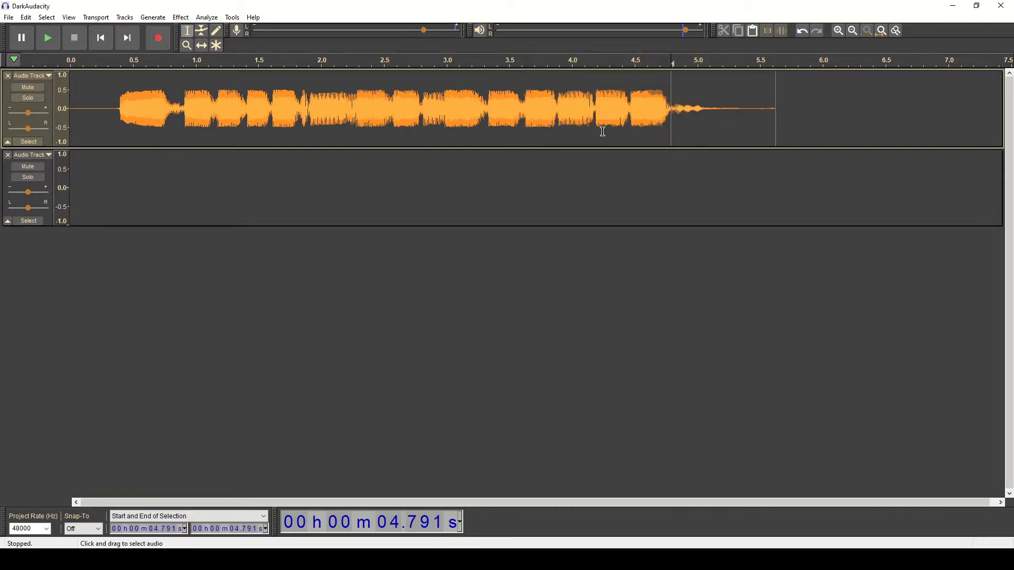
pyautogui.click(217, 196)
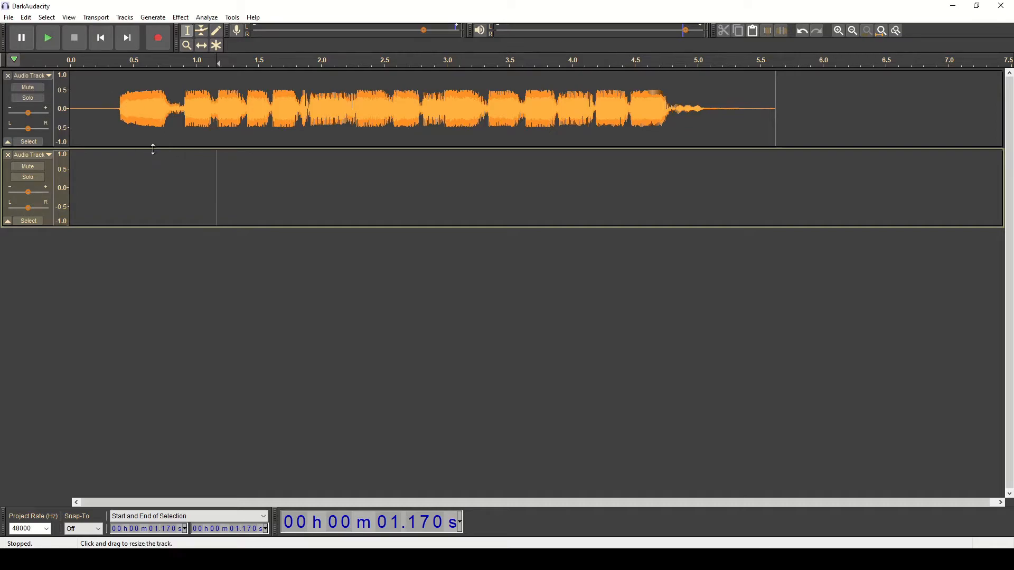
# Copy the loud middle parts of the first words, from about 0.45 seconds on, to matching times on the new track.
pyautogui.moveTo(127, 109); pyautogui.dragTo(443, 112)
pyautogui.click(128, 174)
pyautogui.hotkey('ctrl', 'v')
pyautogui.hotkey('ctrl', 'x')
pyautogui.hotkey('ctrl', 'z')
pyautogui.click(189, 182)
pyautogui.hotkey('ctrl', 'v')
# Copy the loud parts of the words between about 1.4 and 2.15 seconds to matching times on the second track.
pyautogui.click(251, 183)
pyautogui.hotkey('ctrl', 'v')
pyautogui.click(279, 182)
pyautogui.hotkey('ctrl', 'v')
pyautogui.click(316, 182)
pyautogui.hotkey('ctrl', 'v')
# Copy the word parts at about 2.3 and 2.6 seconds to the same times on the second track.
pyautogui.hotkey('ctrl', 'c')
pyautogui.click(360, 175)
pyautogui.hotkey('ctrl', 'v')
pyautogui.hotkey('ctrl', 'c')
pyautogui.click(396, 182)
pyautogui.hotkey('ctrl', 'v')
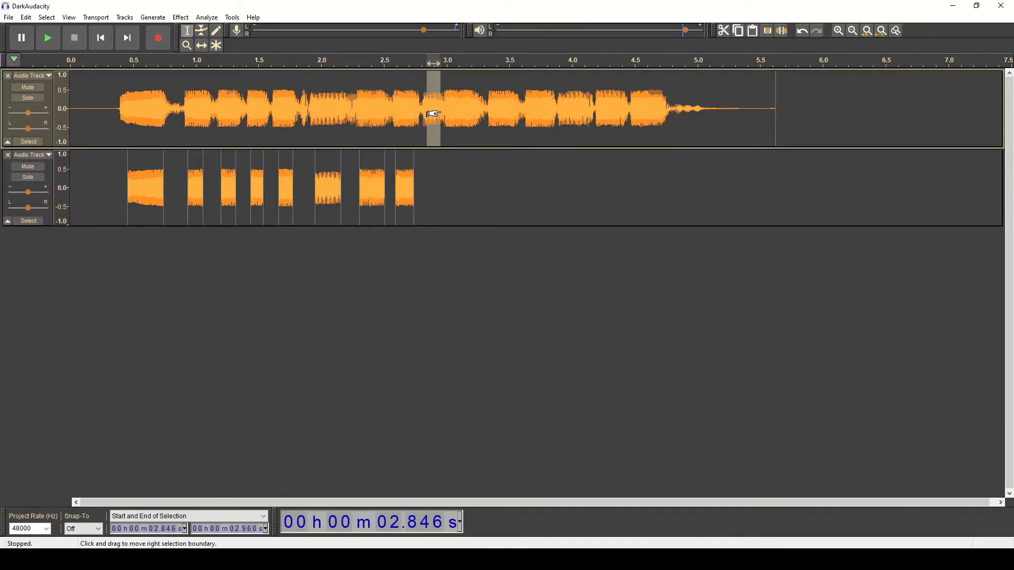
# Copy the word parts at about 2.85–2.96 and 3.03–3.22 seconds to the same times on the second track.
pyautogui.hotkey('ctrl', 'c')
pyautogui.click(428, 164)
pyautogui.hotkey('ctrl', 'v')
pyautogui.moveTo(448, 111); pyautogui.dragTo(474, 110)
pyautogui.click(458, 111)
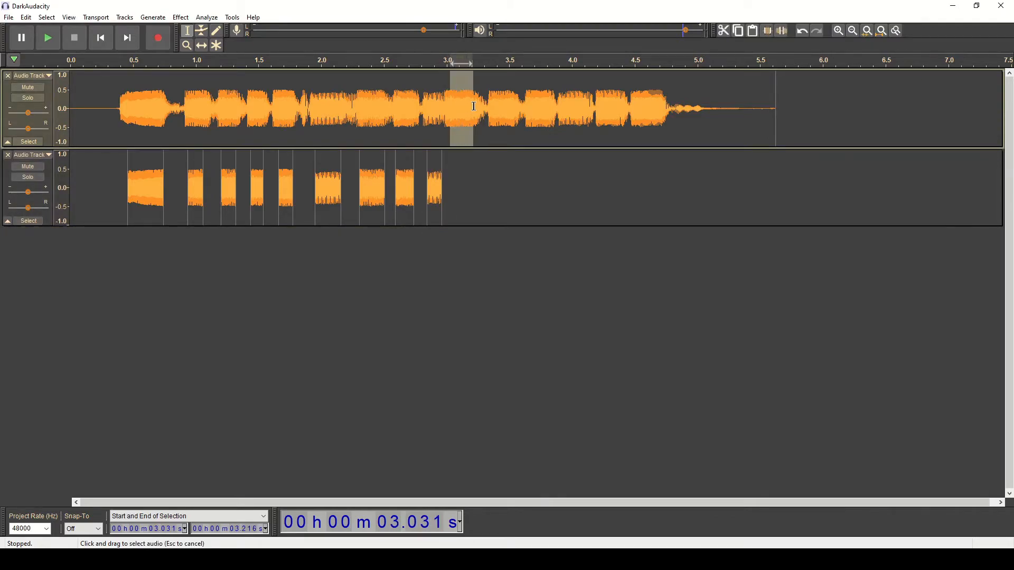
pyautogui.hotkey('ctrl', 'c')
pyautogui.click(452, 166)
pyautogui.hotkey('ctrl', 'v')
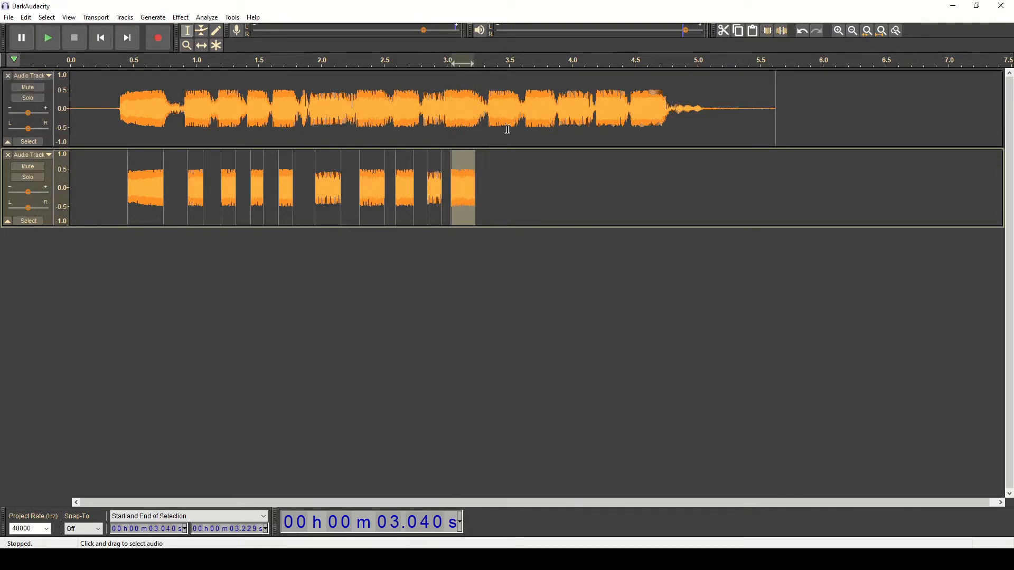
# Copy the word parts starting at about 3.35 and 3.65 seconds to the same times on the second track.
pyautogui.click(495, 109)
pyautogui.moveTo(494, 109); pyautogui.dragTo(662, 112)
pyautogui.doubleClick(499, 110)
pyautogui.click(500, 108)
pyautogui.hotkey('ctrl', 'c')
pyautogui.click(495, 166)
pyautogui.hotkey('ctrl', 'v')
pyautogui.hotkey('ctrl', 'c')
pyautogui.click(527, 164)
pyautogui.hotkey('ctrl', 'v')
# Copy the word parts starting at about 3.9 and 4.2 seconds to the same times on the second track.
pyautogui.hotkey('ctrl', 'c')
pyautogui.click(563, 159)
pyautogui.hotkey('ctrl', 'v')
pyautogui.hotkey('ctrl', 'c')
pyautogui.click(598, 162)
pyautogui.hotkey('ctrl', 'v')
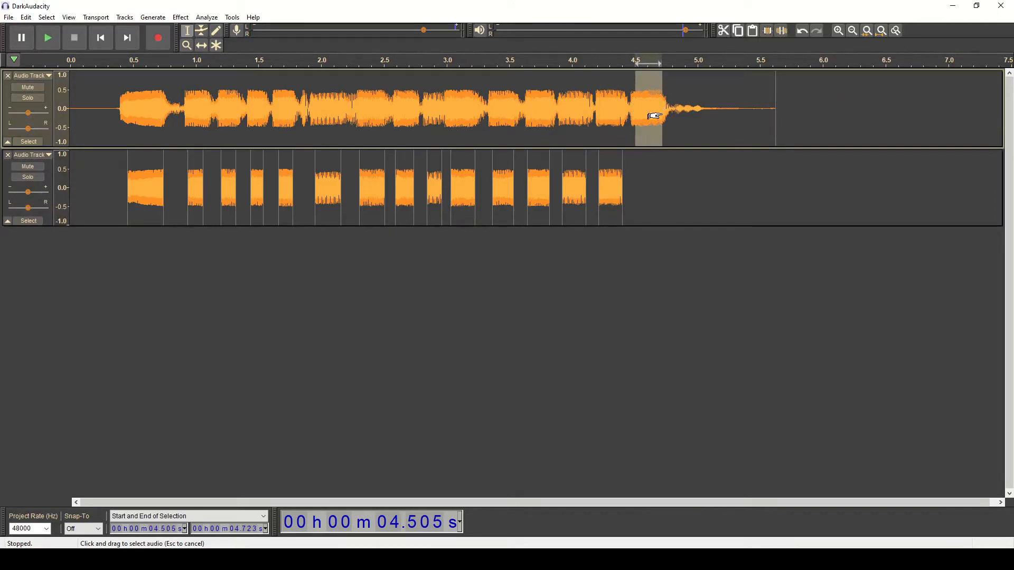
# Copy the last word part, about 4.5 to 4.72 seconds, to the same time on the second track and solo that track.
pyautogui.hotkey('ctrl', 'c')
pyautogui.click(634, 170)
pyautogui.hotkey('ctrl', 'v')
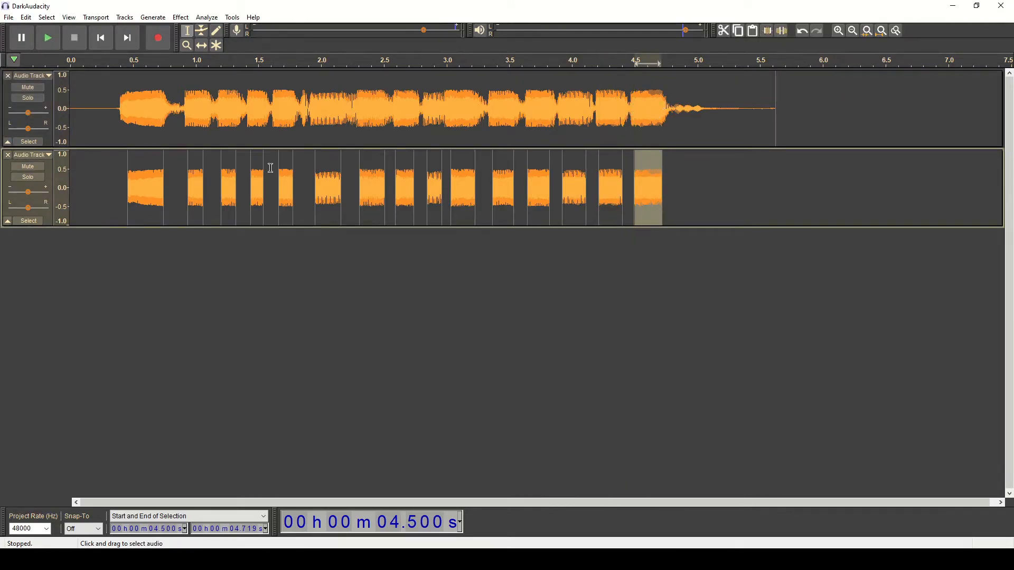
pyautogui.click(35, 175)
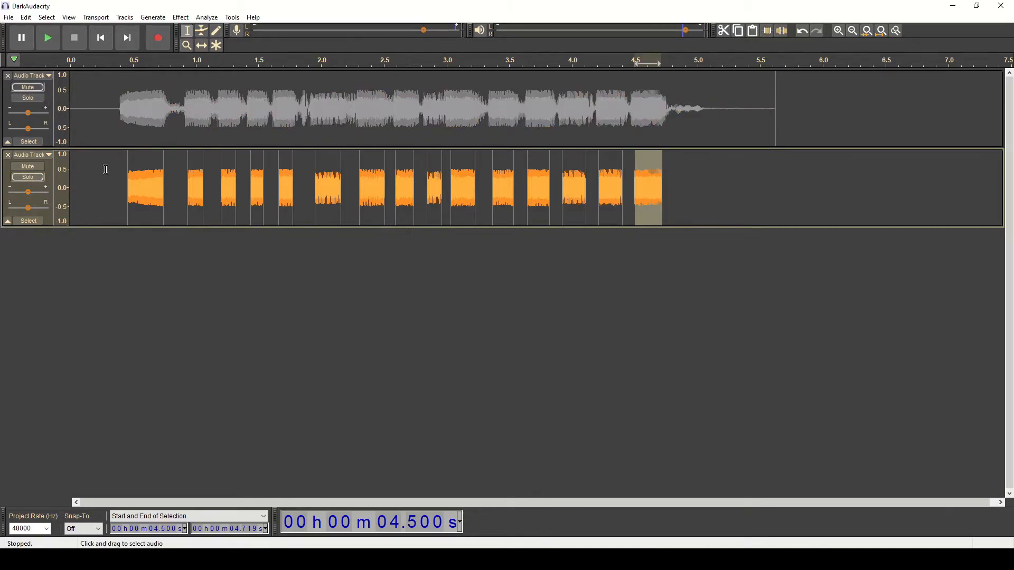
# Play the rebuilt second track from the start to check it, and lower the playback volume.
pyautogui.click(49, 38)
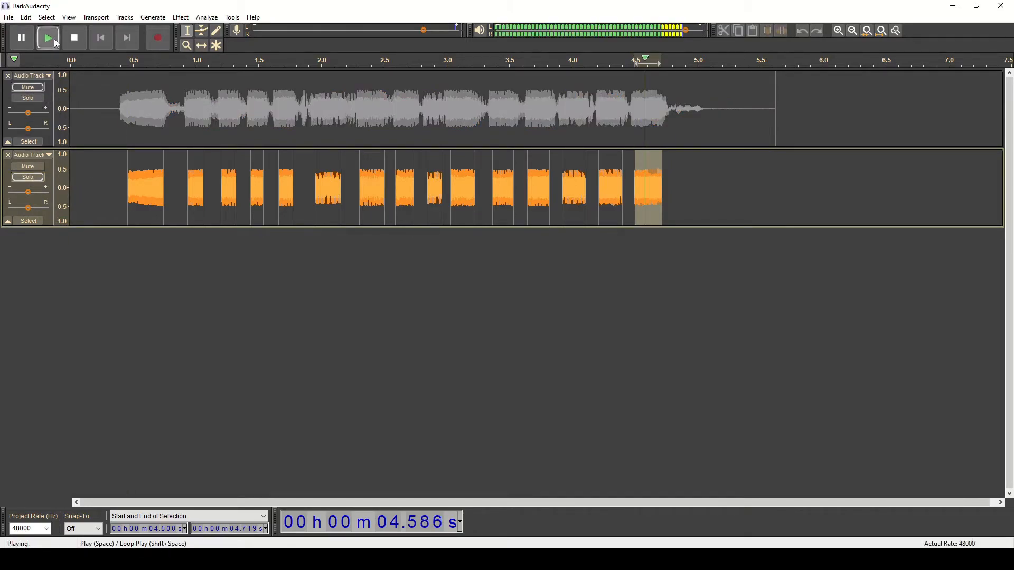
pyautogui.press('Home')
pyautogui.click(49, 38)
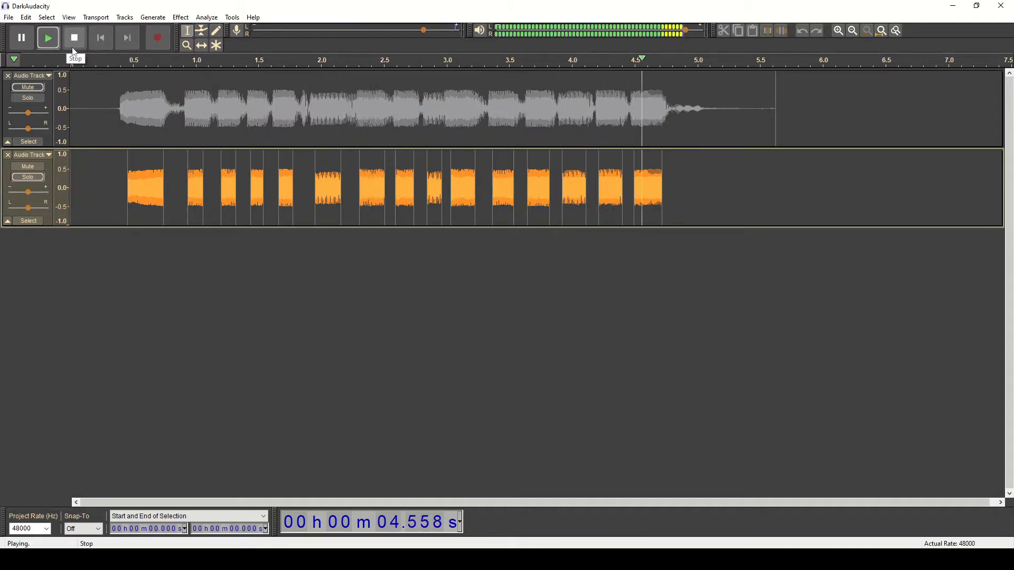
pyautogui.click(74, 46)
pyautogui.moveTo(685, 30); pyautogui.dragTo(654, 31)
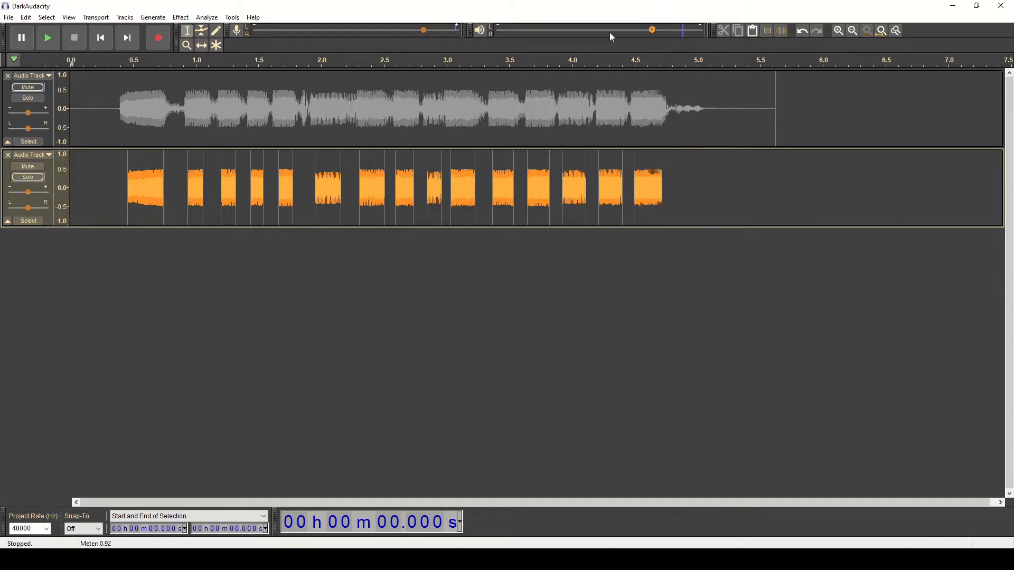
# Shift the second to sixth word segments slightly earlier, starting at about 0.91, 1.16, 1.4, 1.64 and 1.91 seconds.
pyautogui.click(203, 47)
pyautogui.moveTo(196, 181); pyautogui.dragTo(325, 187)
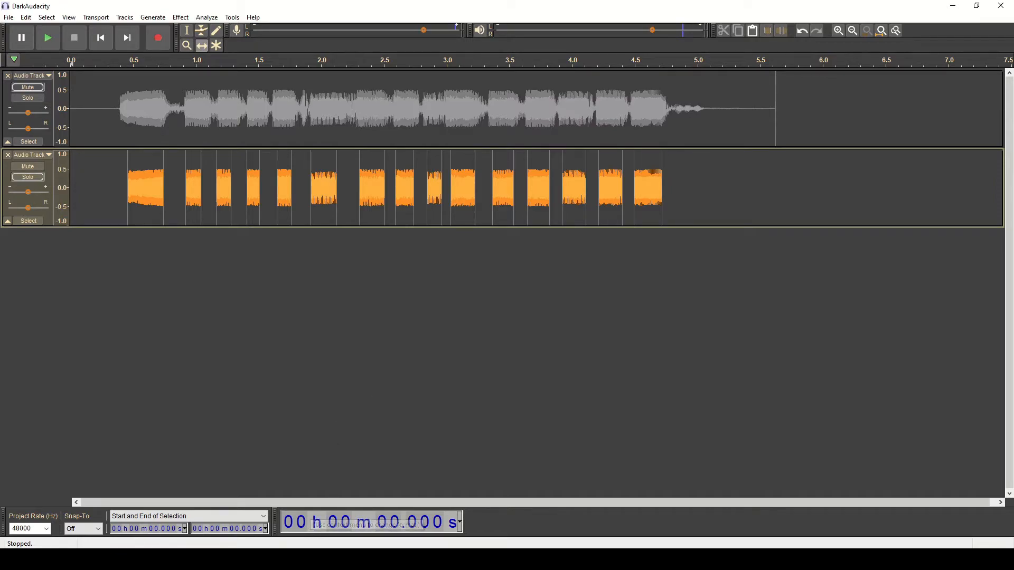
# Import the Inst instrumental audio file from File Explorer into the project as a new track.
pyautogui.click(296, 560)
pyautogui.click(251, 337)
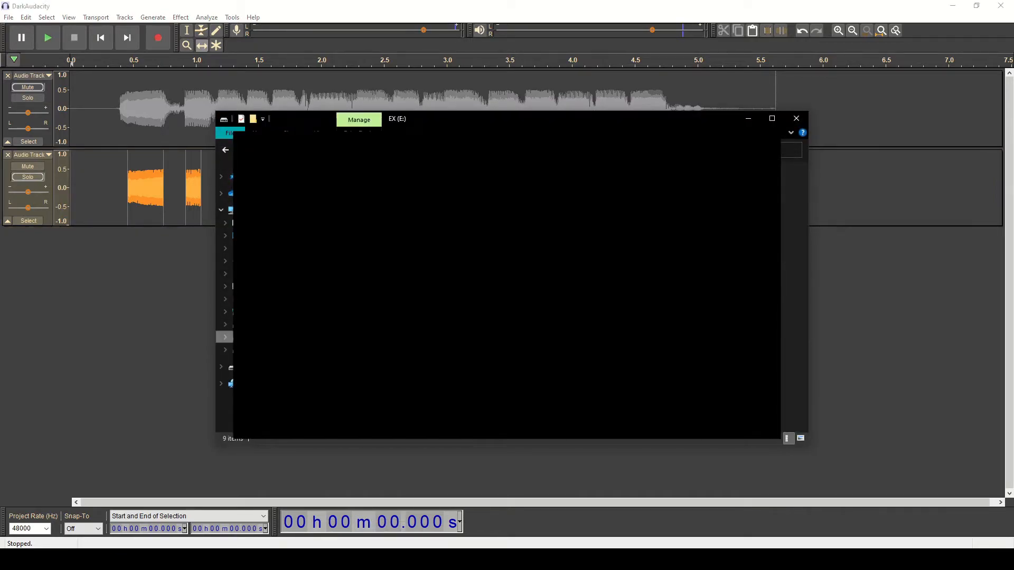
pyautogui.click(251, 325)
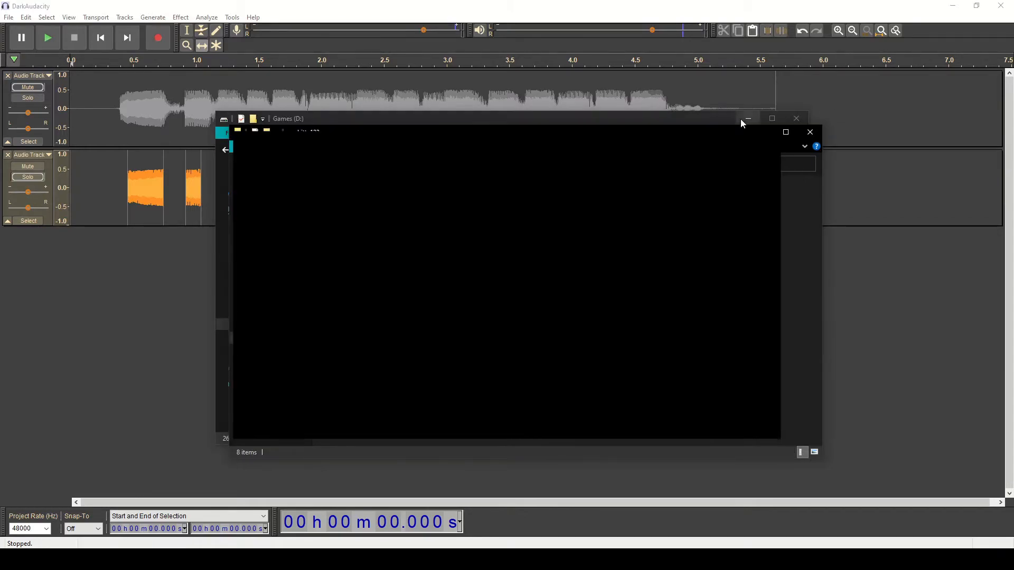
pyautogui.click(743, 120)
pyautogui.moveTo(364, 203); pyautogui.dragTo(125, 110)
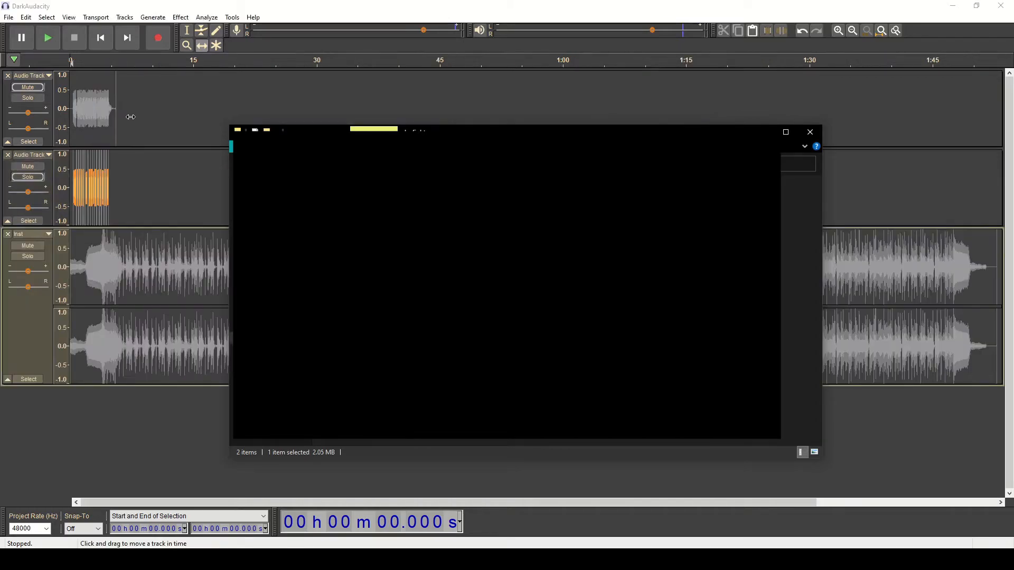
pyautogui.click(762, 132)
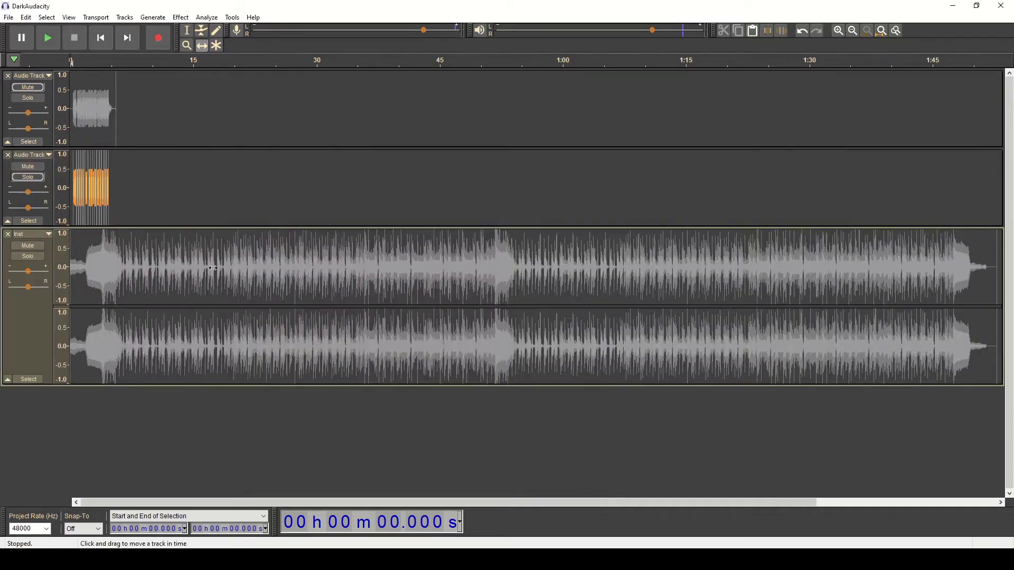
# Place the unsoloed word-segment track below the Inst track, with its segments starting at about 8 seconds.
pyautogui.moveTo(7, 247); pyautogui.dragTo(33, 157)
pyautogui.click(186, 46)
pyautogui.click(83, 291)
pyautogui.click(83, 291)
pyautogui.click(83, 291)
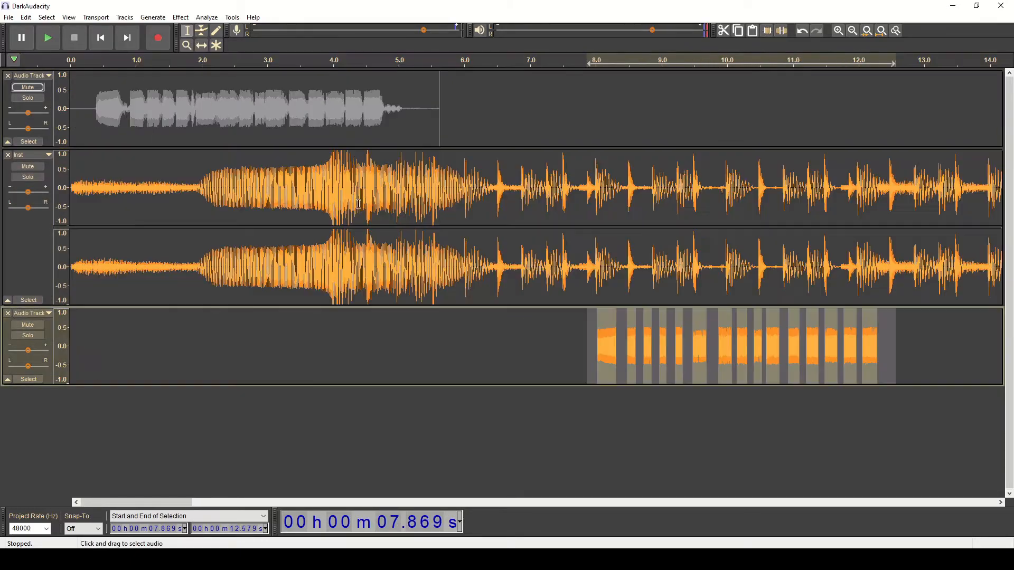
# Play the word segments together with the instrumental from shortly before the first segment to check their timing.
pyautogui.click(505, 325)
pyautogui.press('space')
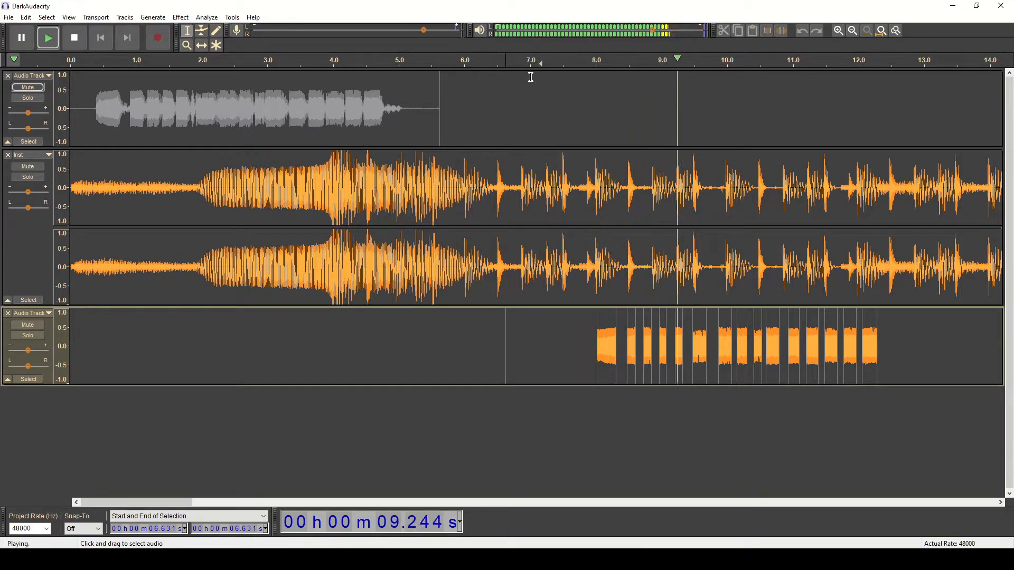
pyautogui.click(84, 42)
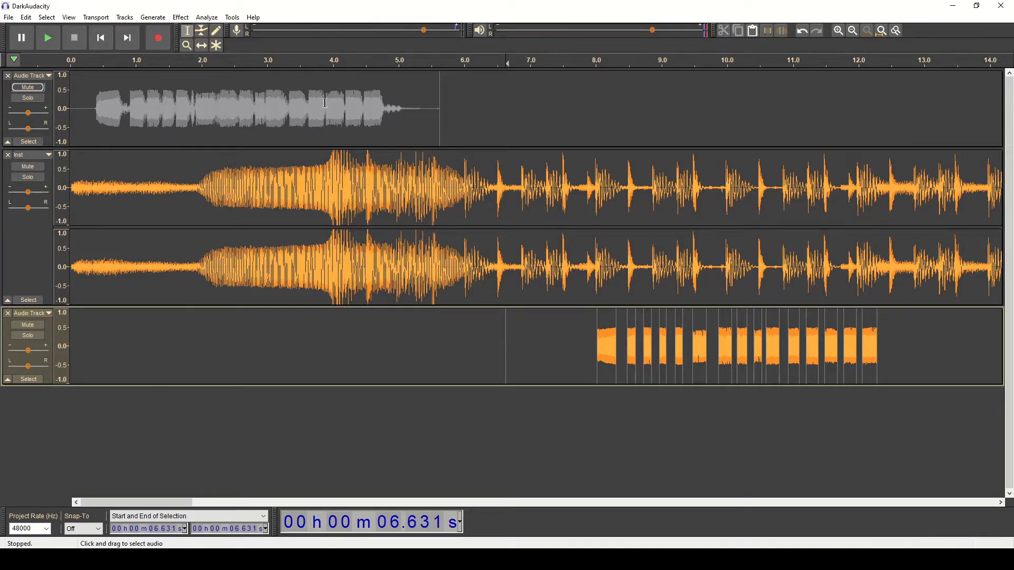
# Shift the word segments from the fifth onward earlier against the beat, starting at about 9.13 and ending at about 12 seconds.
pyautogui.click(187, 46)
pyautogui.click(662, 338)
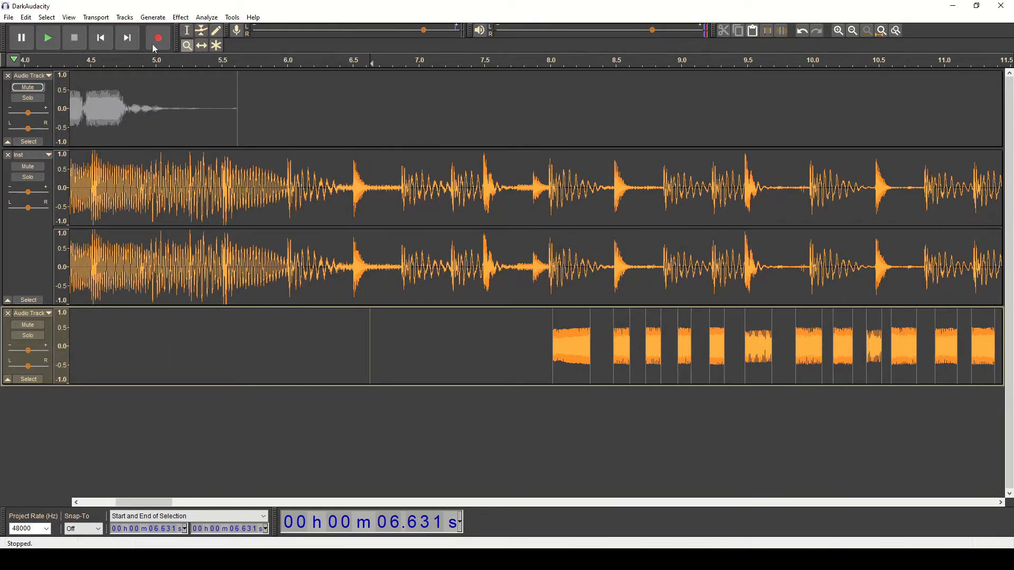
pyautogui.click(21, 37)
pyautogui.click(611, 503)
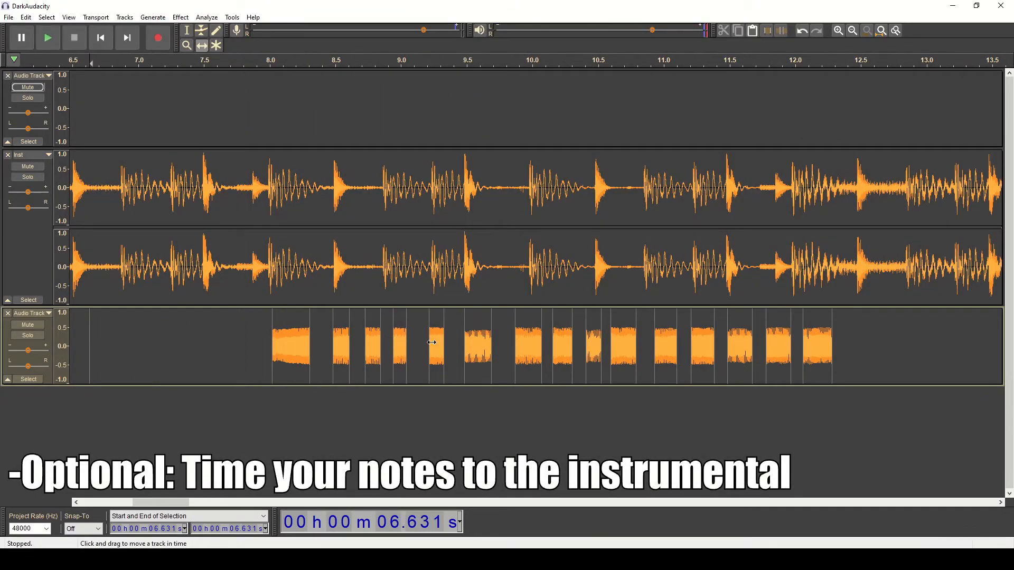
pyautogui.moveTo(432, 342); pyautogui.dragTo(429, 356)
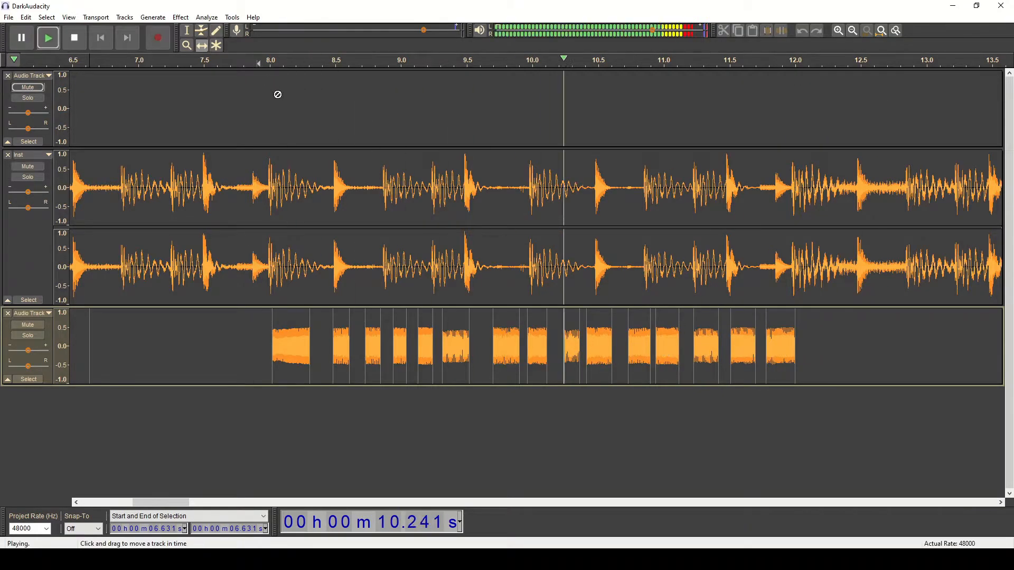
pyautogui.press('space')
# Nudge the word segments after the first slightly earlier, with the second one starting at about 8.46 seconds.
pyautogui.moveTo(782, 349); pyautogui.dragTo(781, 349)
pyautogui.moveTo(743, 345); pyautogui.dragTo(741, 346)
pyautogui.moveTo(706, 344); pyautogui.dragTo(667, 342)
pyautogui.moveTo(599, 339); pyautogui.dragTo(598, 339)
pyautogui.moveTo(574, 335); pyautogui.dragTo(337, 343)
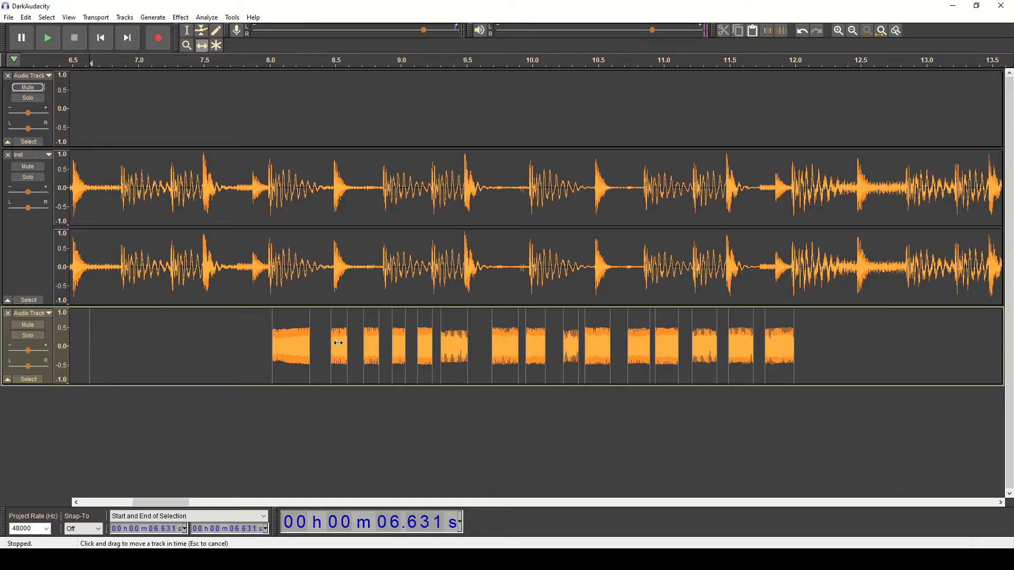
# Play the retimed word segments with the instrumental repeatedly from about 7.9 seconds to check the timing.
pyautogui.click(255, 61)
pyautogui.press('space')
pyautogui.click(258, 60)
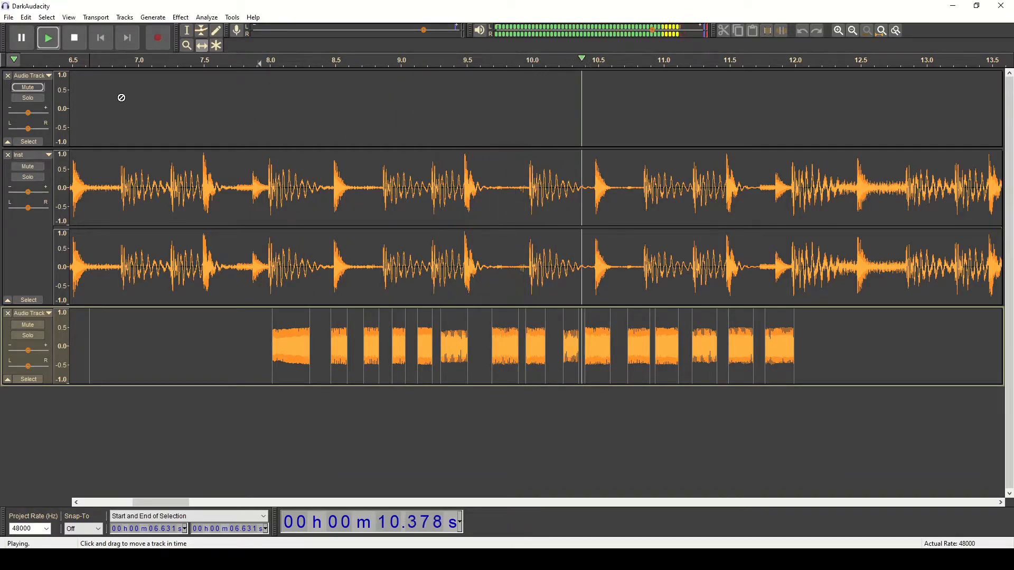
pyautogui.press('space')
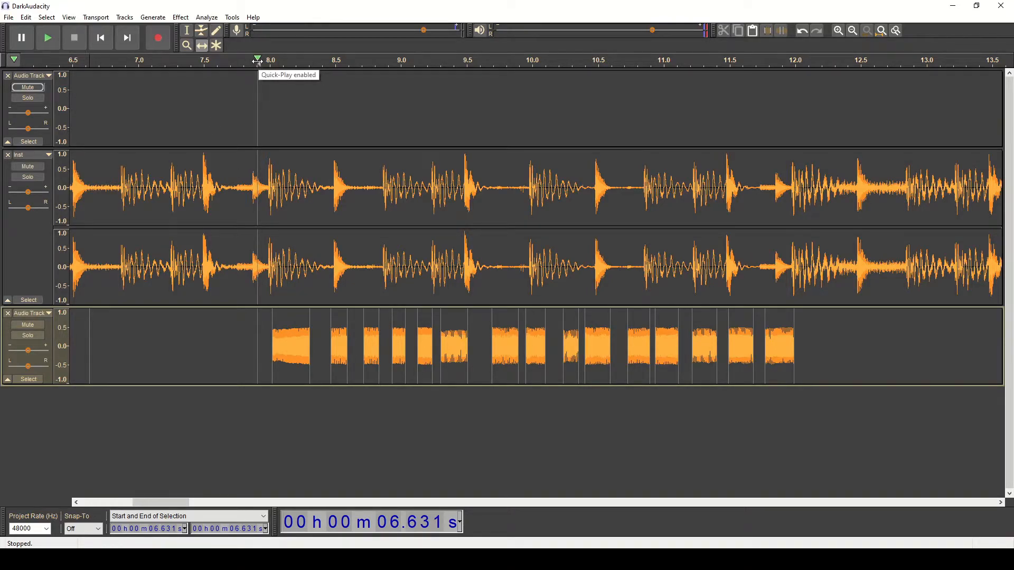
pyautogui.click(257, 61)
pyautogui.click(74, 41)
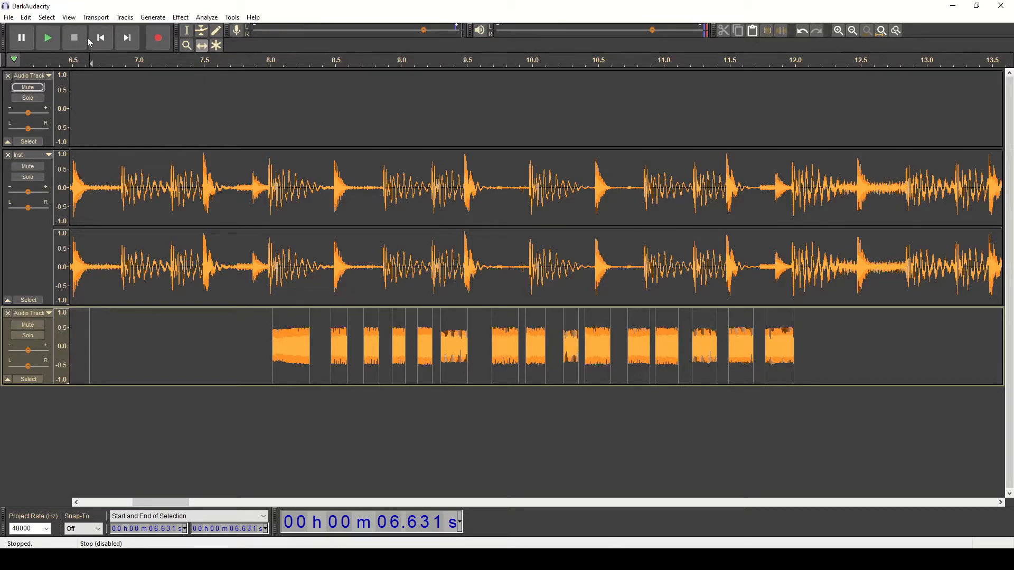
pyautogui.click(257, 60)
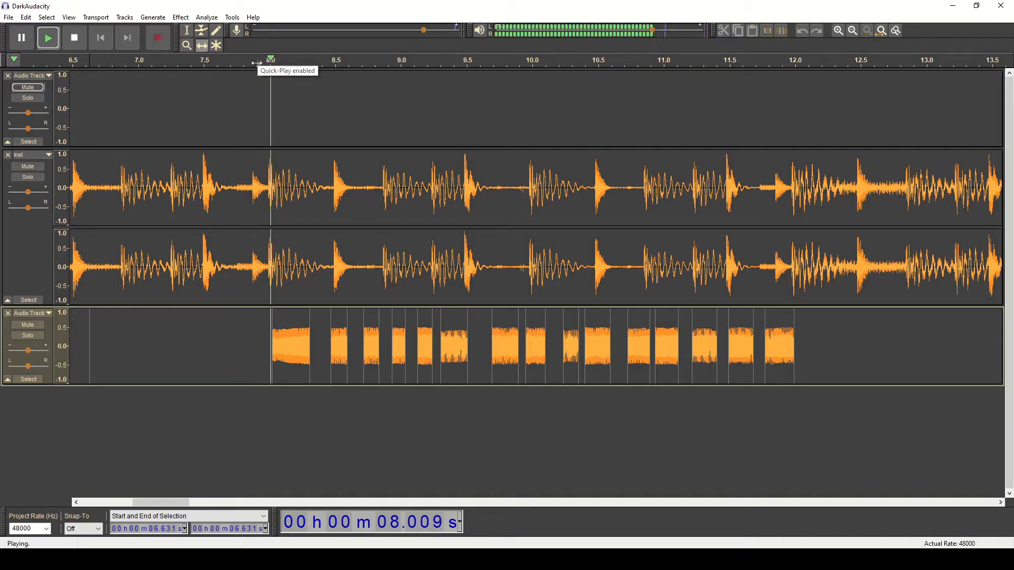
pyautogui.click(81, 44)
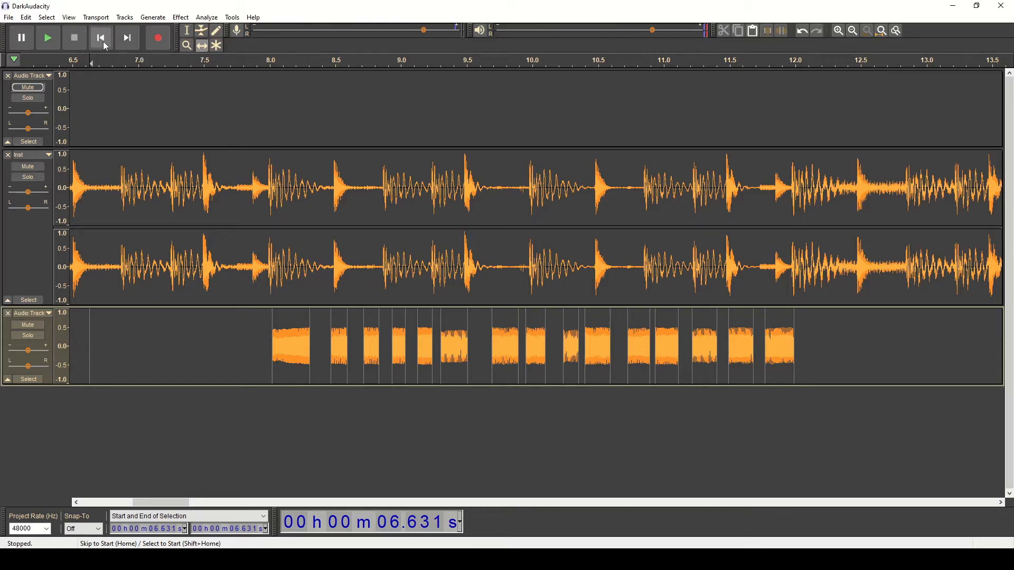
pyautogui.click(103, 41)
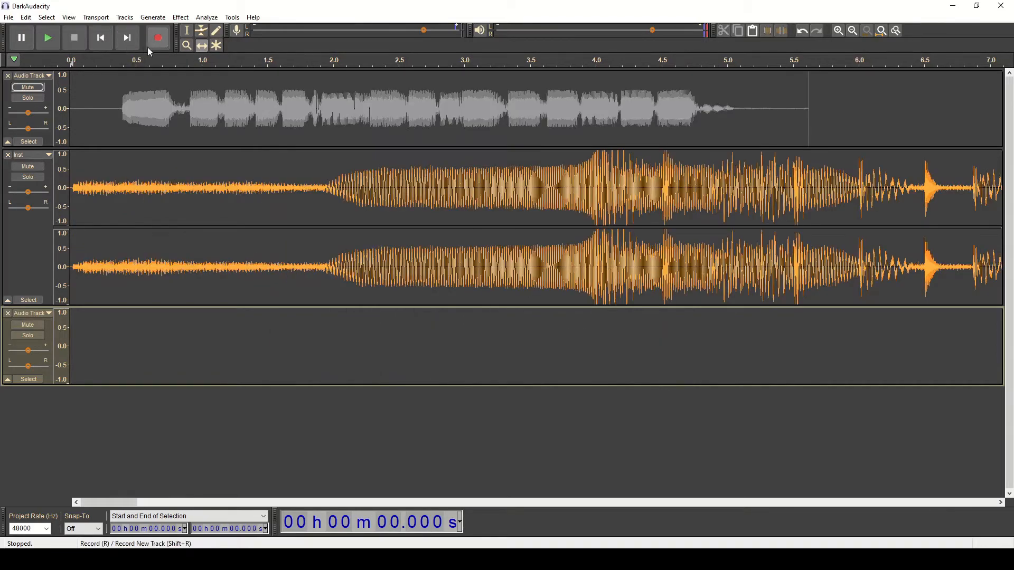
pyautogui.click(195, 51)
pyautogui.rightClick(637, 322)
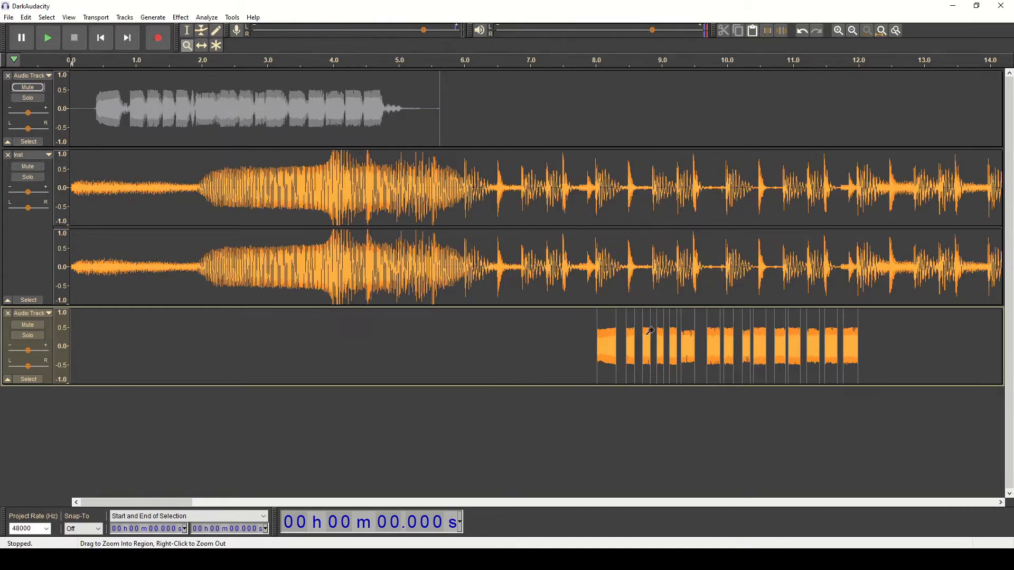
pyautogui.click(187, 30)
pyautogui.click(424, 339)
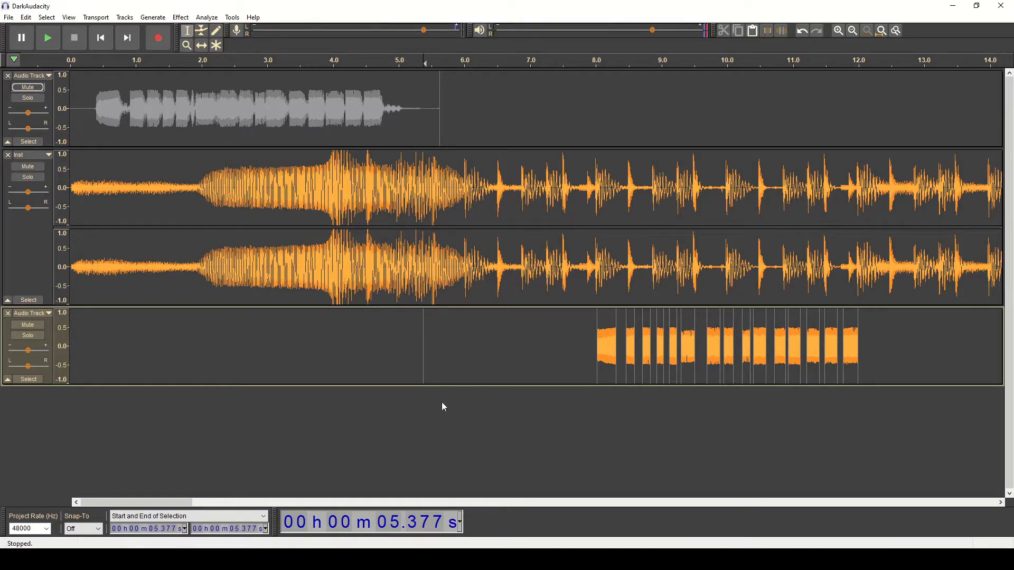
pyautogui.click(438, 368)
pyautogui.click(414, 300)
pyautogui.click(418, 351)
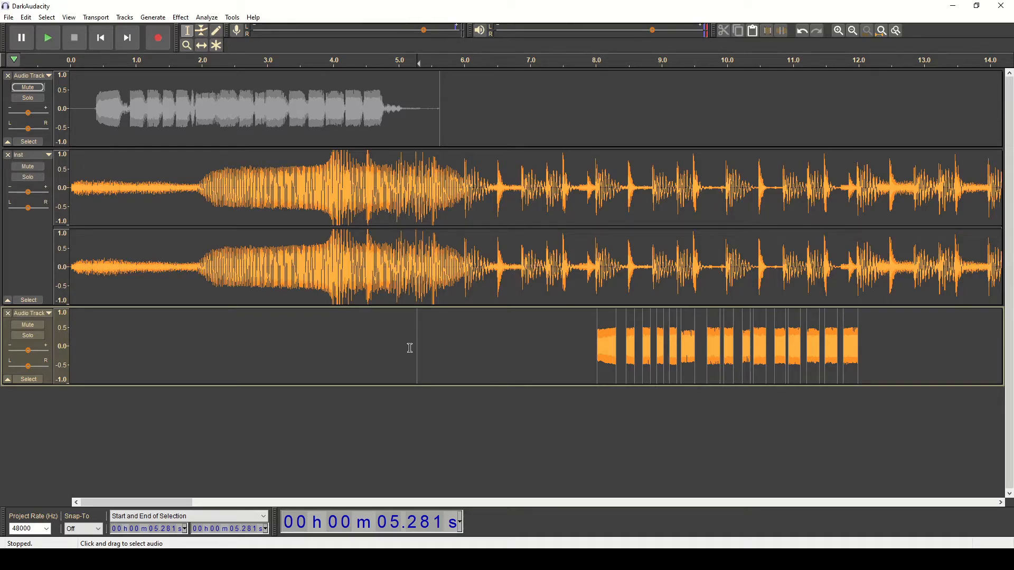
pyautogui.click(394, 343)
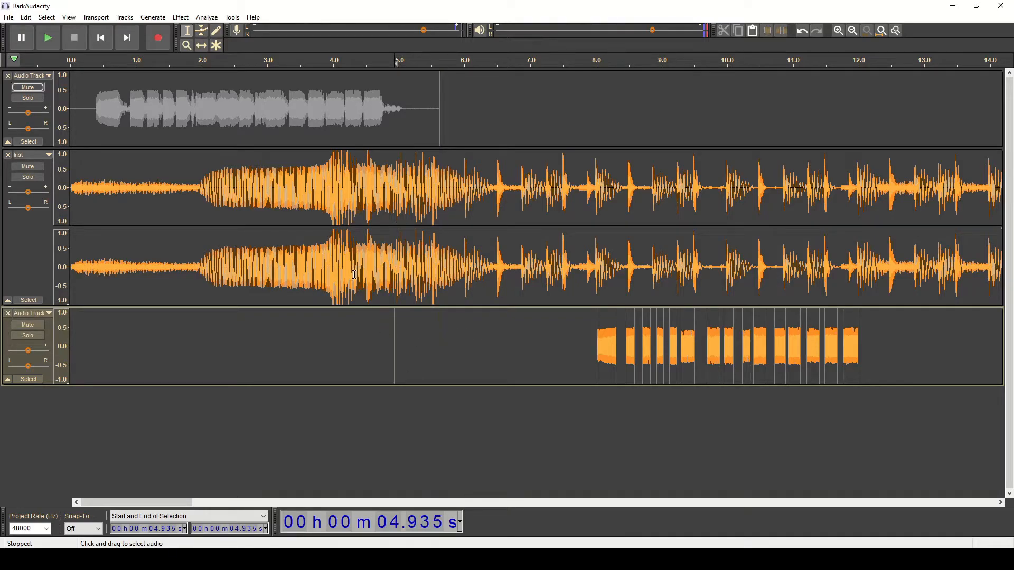
pyautogui.click(379, 336)
pyautogui.click(365, 329)
pyautogui.click(403, 329)
pyautogui.click(512, 333)
pyautogui.click(382, 333)
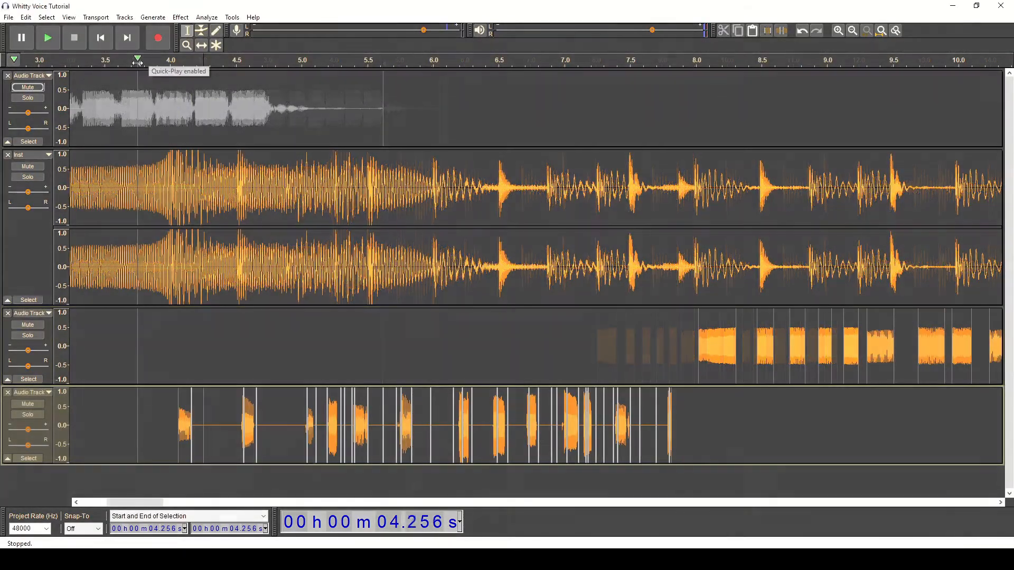
# Play the instrumental, the word segments and the added bottom voice track together from about 3.75 seconds.
pyautogui.press('space')
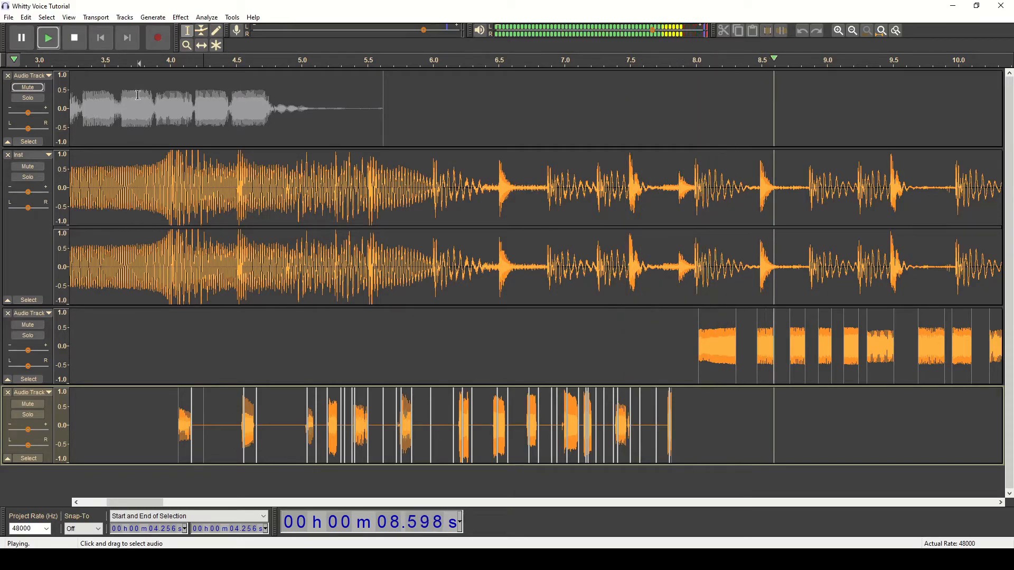
pyautogui.click(81, 47)
pyautogui.click(159, 394)
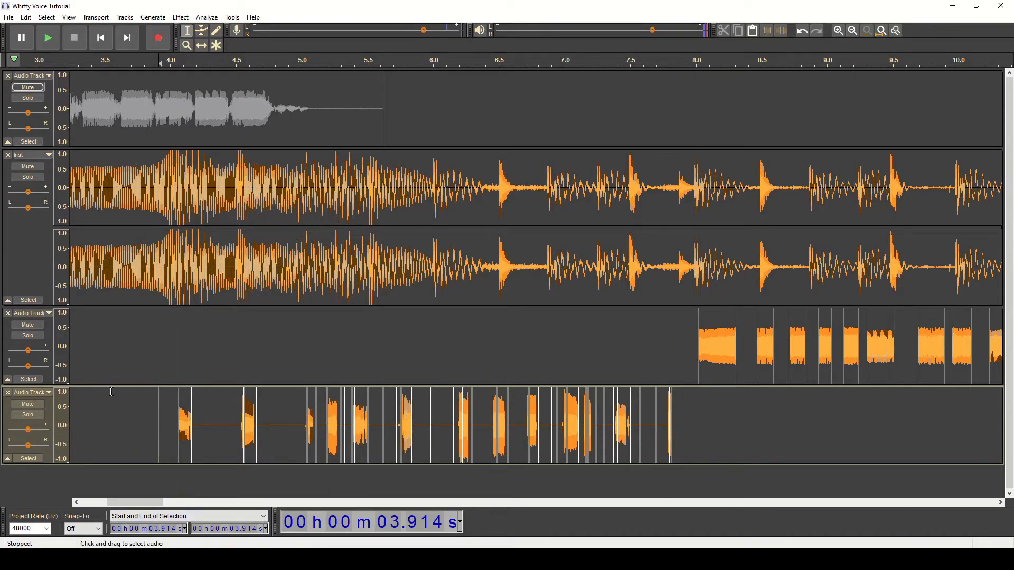
pyautogui.click(250, 364)
pyautogui.moveTo(161, 422); pyautogui.dragTo(157, 424)
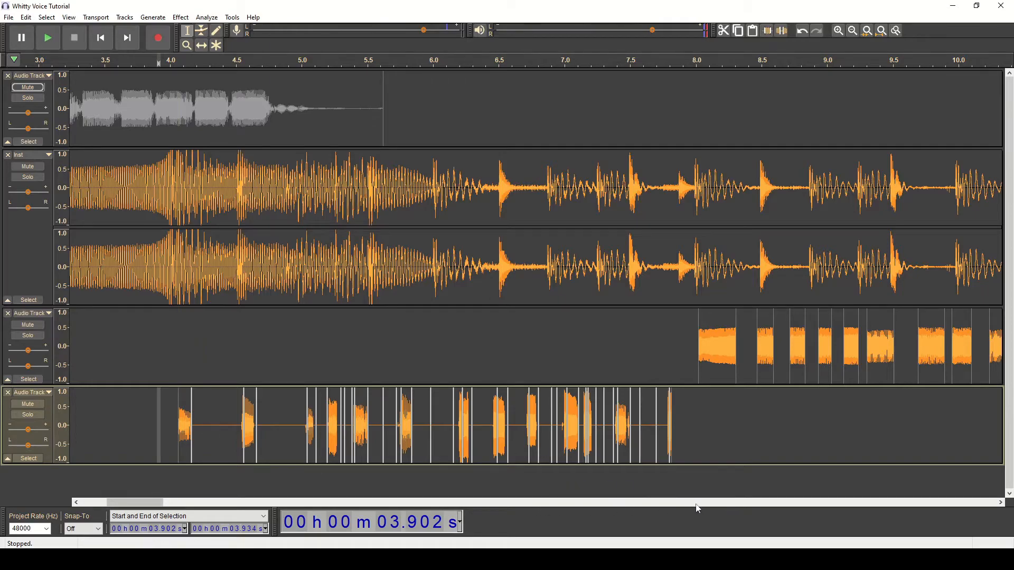
pyautogui.moveTo(151, 505); pyautogui.dragTo(139, 506)
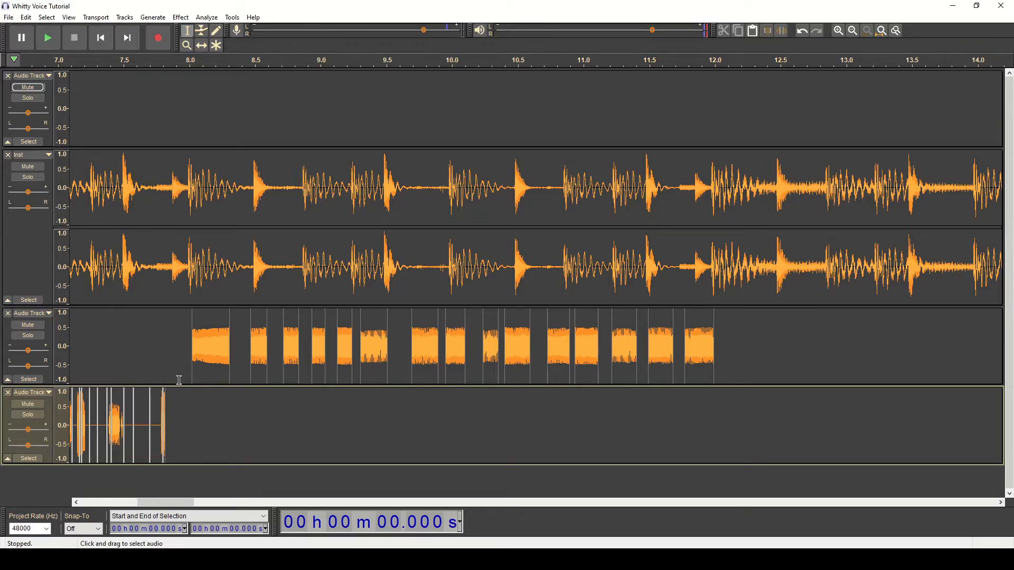
pyautogui.moveTo(172, 503); pyautogui.dragTo(167, 503)
pyautogui.click(385, 429)
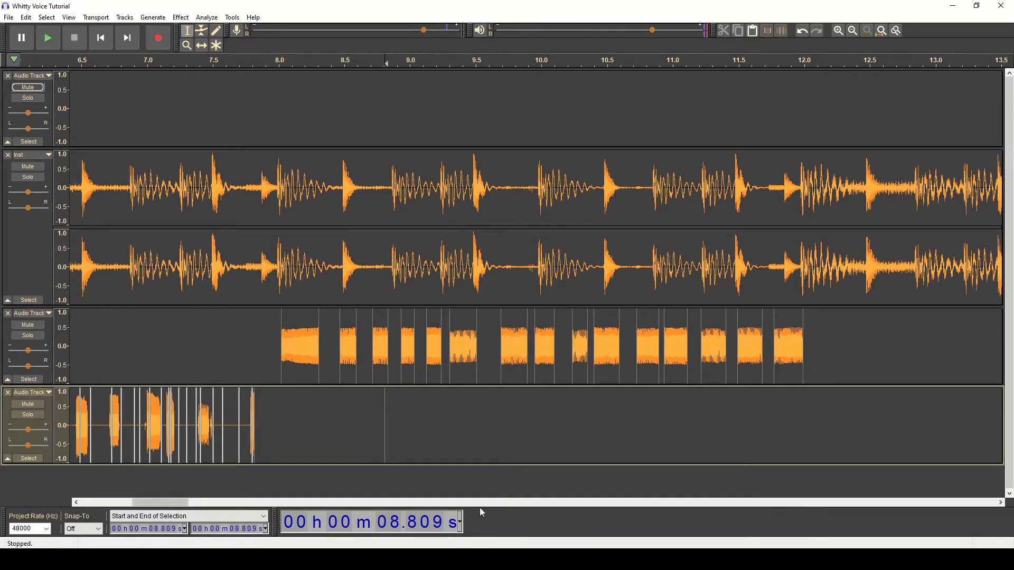
pyautogui.moveTo(180, 503); pyautogui.dragTo(154, 502)
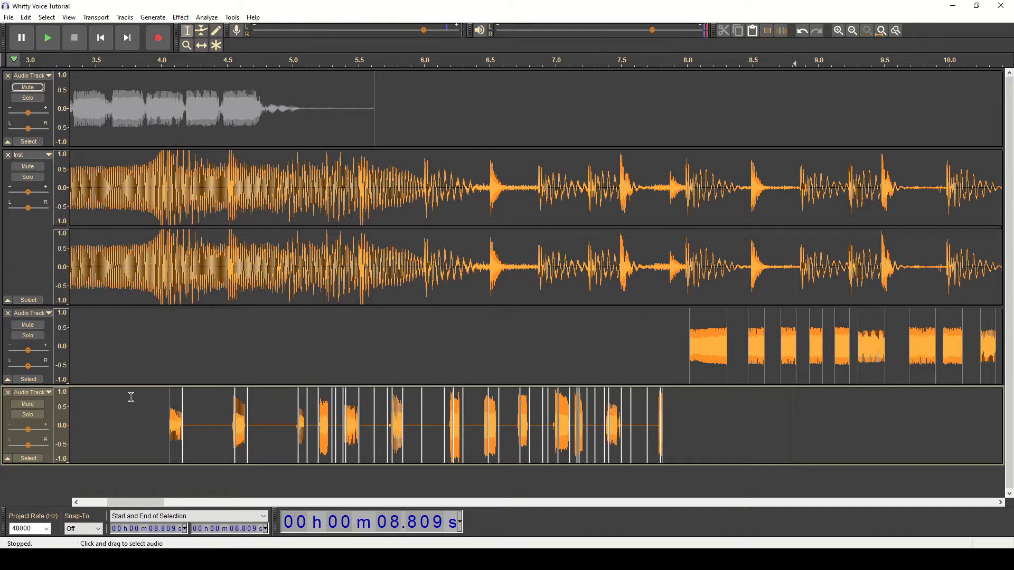
# Play the bottom voice track solo from about 3.95 seconds, and play it unsoloed with the other tracks from about 3.87 seconds.
pyautogui.click(27, 415)
pyautogui.click(154, 63)
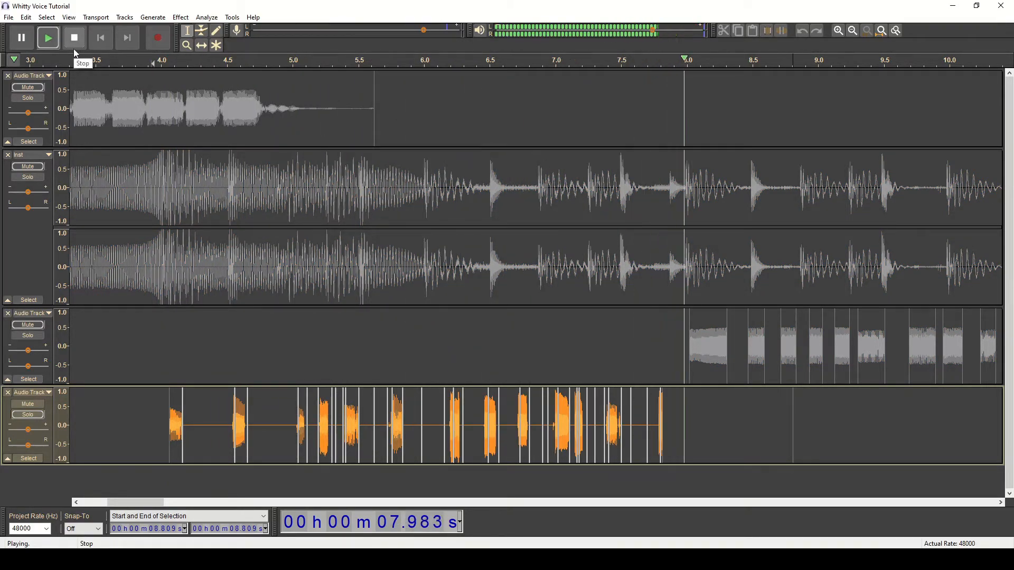
pyautogui.click(75, 51)
pyautogui.click(145, 64)
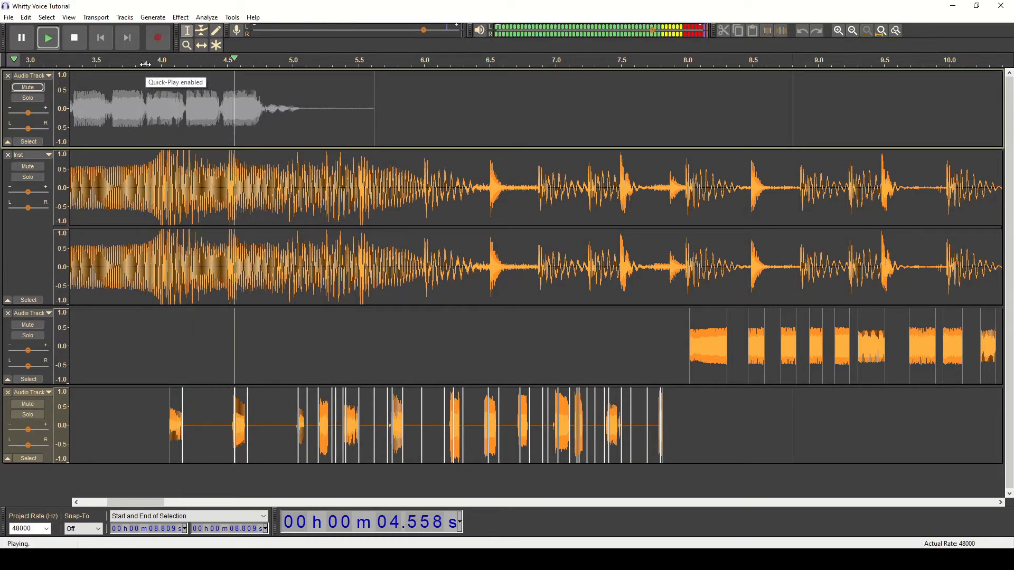
pyautogui.press('space')
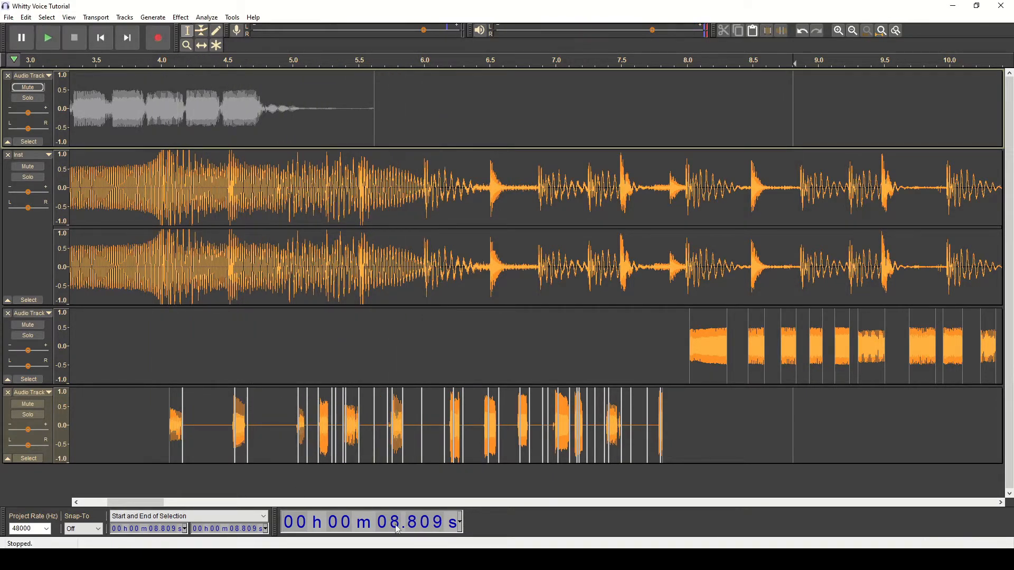
# Bring both voice tracks fully into view and set the playback start at about 3.97 seconds, before the bottom track's first word.
pyautogui.moveTo(158, 504); pyautogui.dragTo(162, 503)
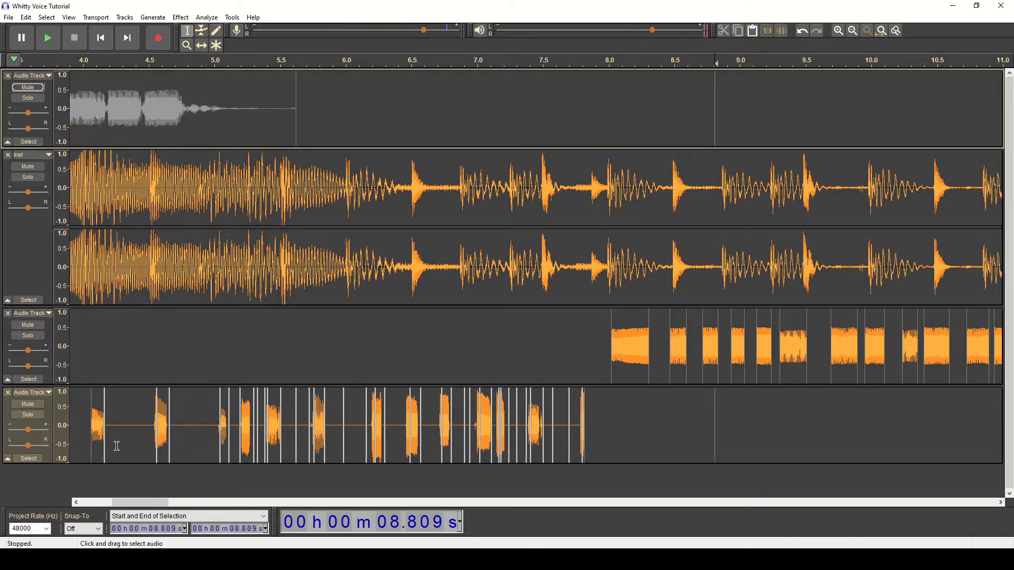
pyautogui.click(84, 432)
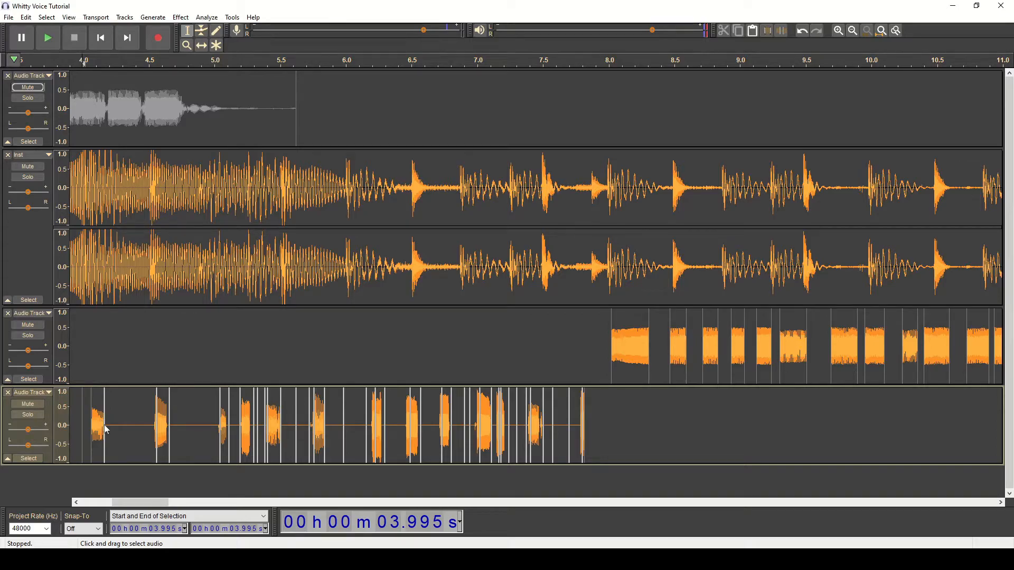
pyautogui.click(187, 45)
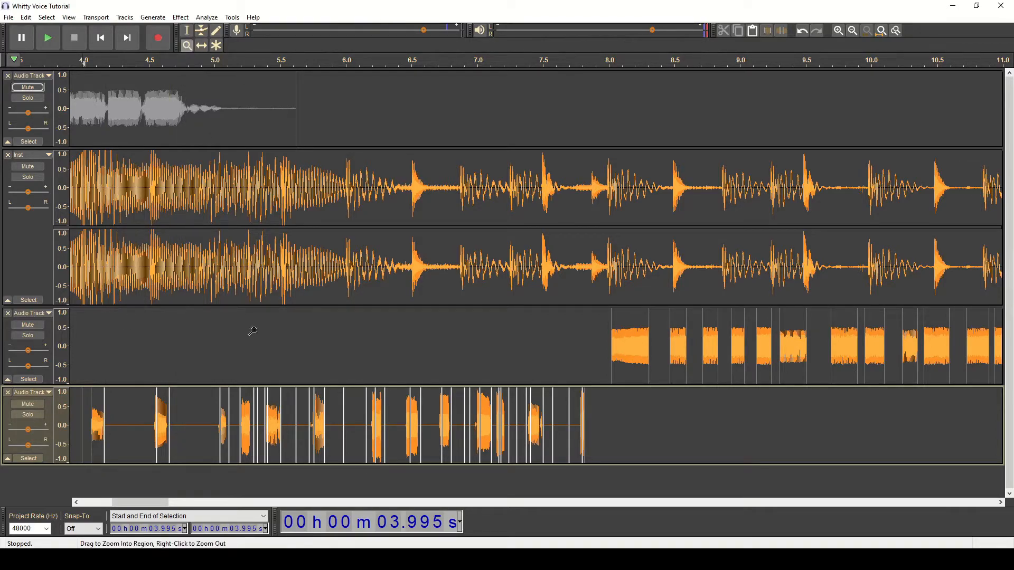
pyautogui.rightClick(235, 370)
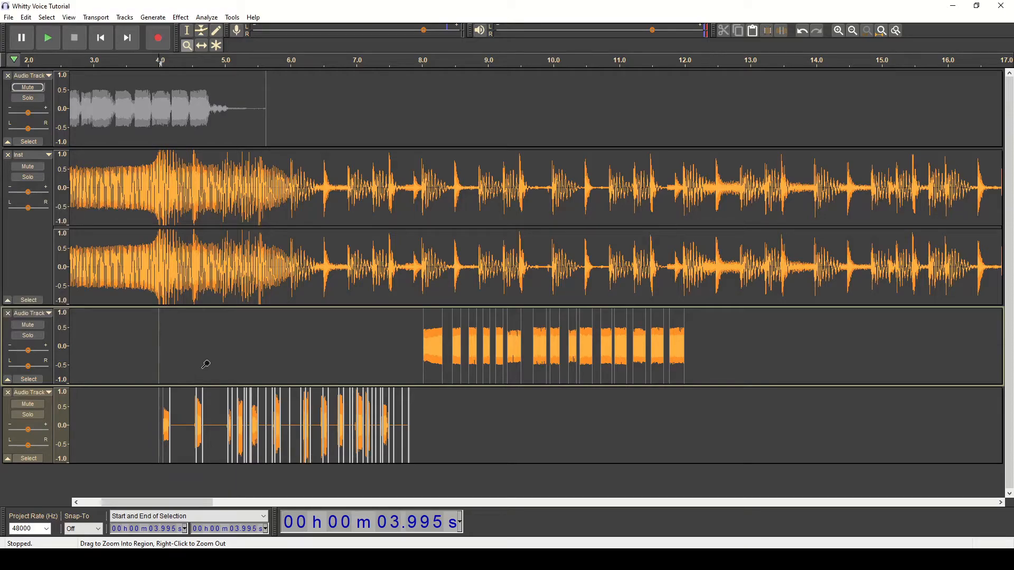
pyautogui.click(187, 31)
pyautogui.click(167, 341)
pyautogui.click(158, 340)
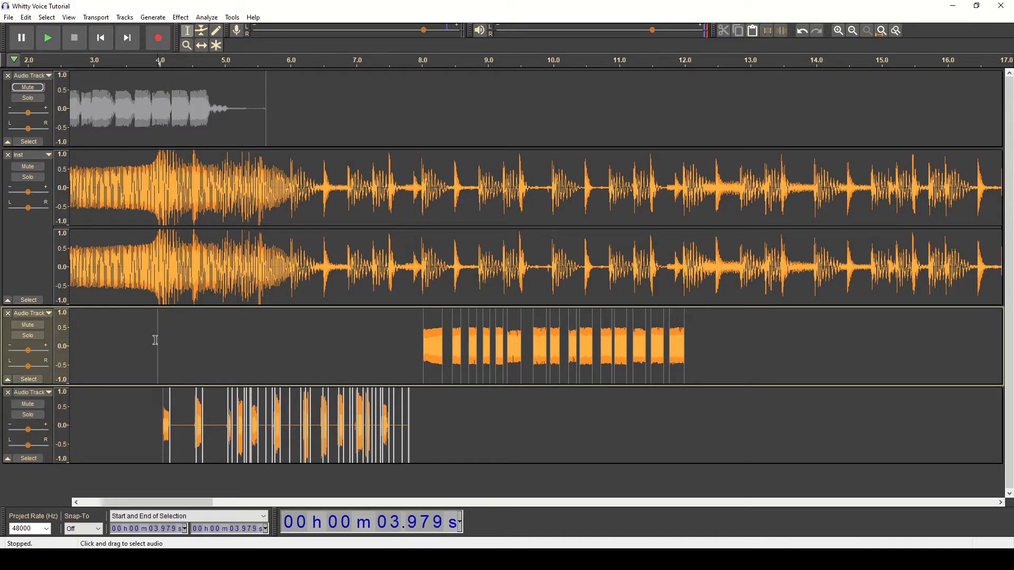
pyautogui.click(157, 420)
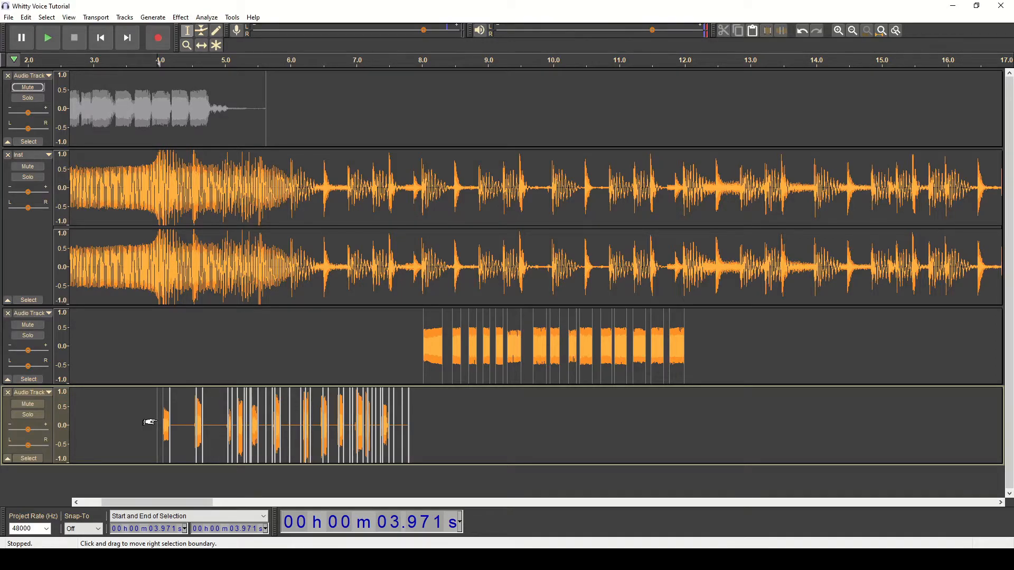
# Compare the start of the word segments near 7.9 seconds with the start of the bottom voice track near 3.95 seconds.
pyautogui.click(415, 349)
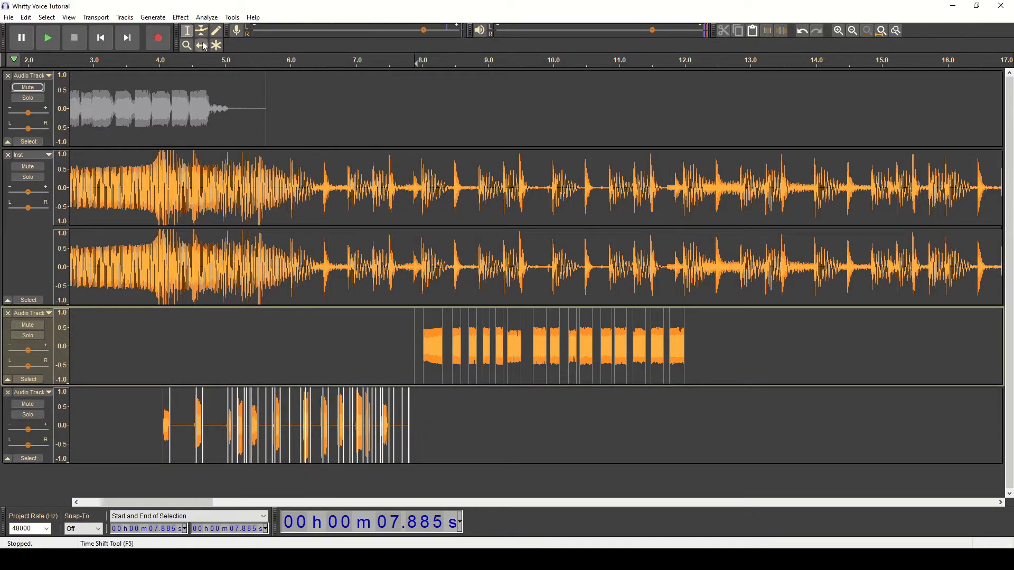
pyautogui.moveTo(426, 428); pyautogui.dragTo(131, 420)
pyautogui.click(141, 422)
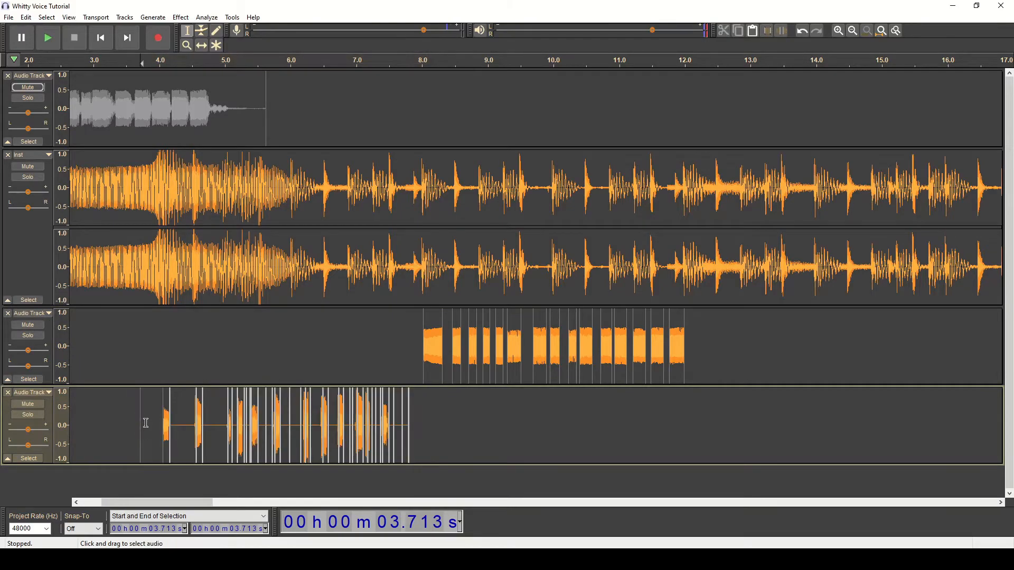
pyautogui.click(157, 429)
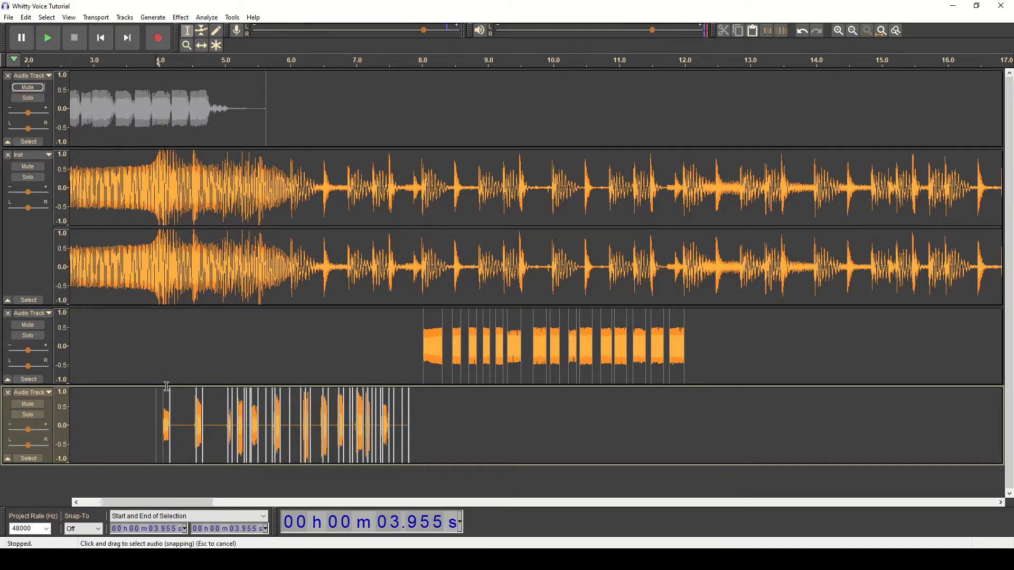
pyautogui.click(418, 341)
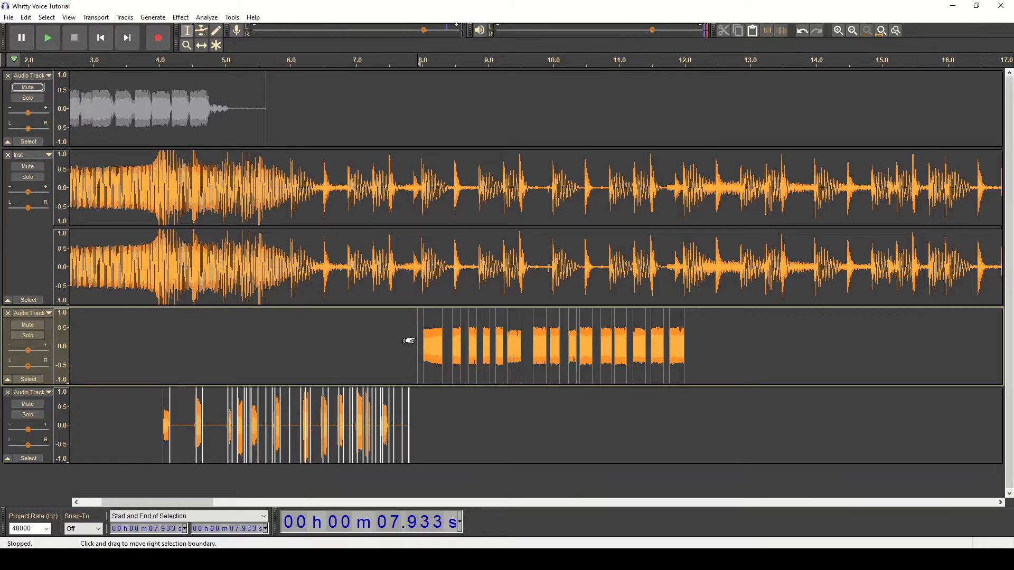
pyautogui.moveTo(418, 346); pyautogui.dragTo(439, 346)
pyautogui.click(442, 344)
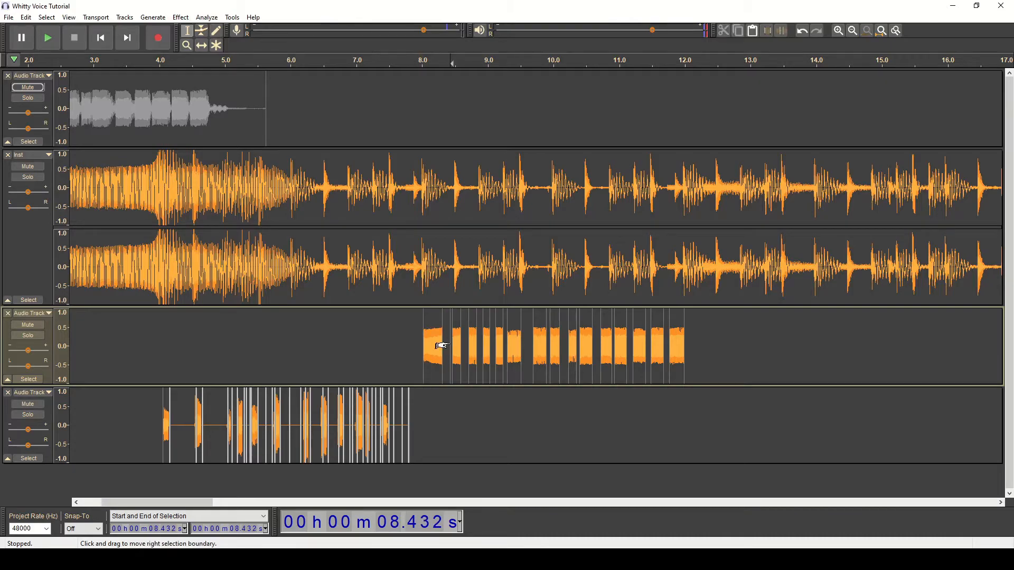
pyautogui.click(420, 346)
pyautogui.moveTo(691, 349); pyautogui.dragTo(418, 367)
pyautogui.click(410, 363)
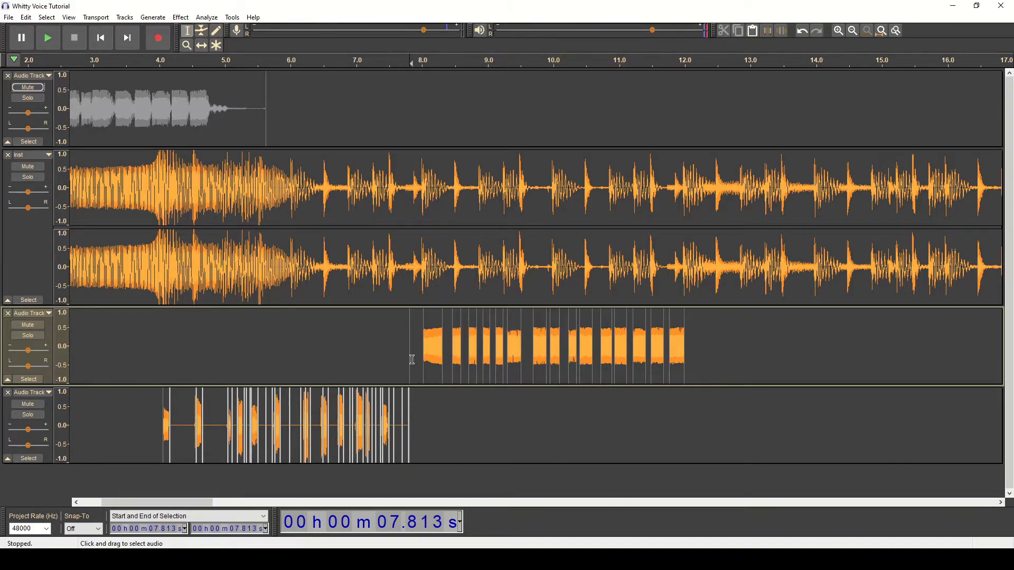
# Play the bottom voice track from about 3.97 seconds and compare it with the word segments from about 7.97 seconds.
pyautogui.click(228, 362)
pyautogui.click(160, 362)
pyautogui.click(161, 414)
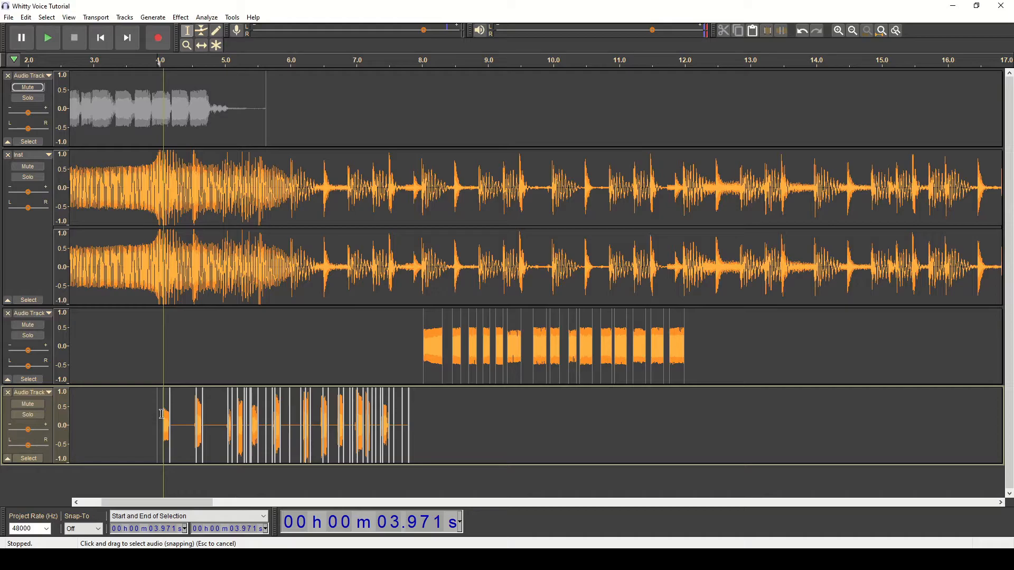
pyautogui.click(416, 421)
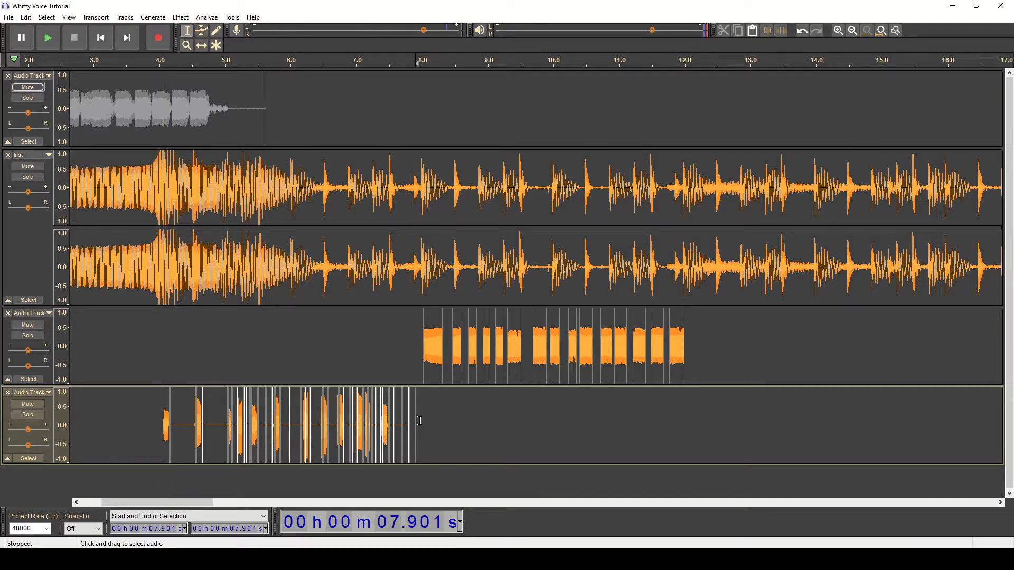
pyautogui.click(417, 359)
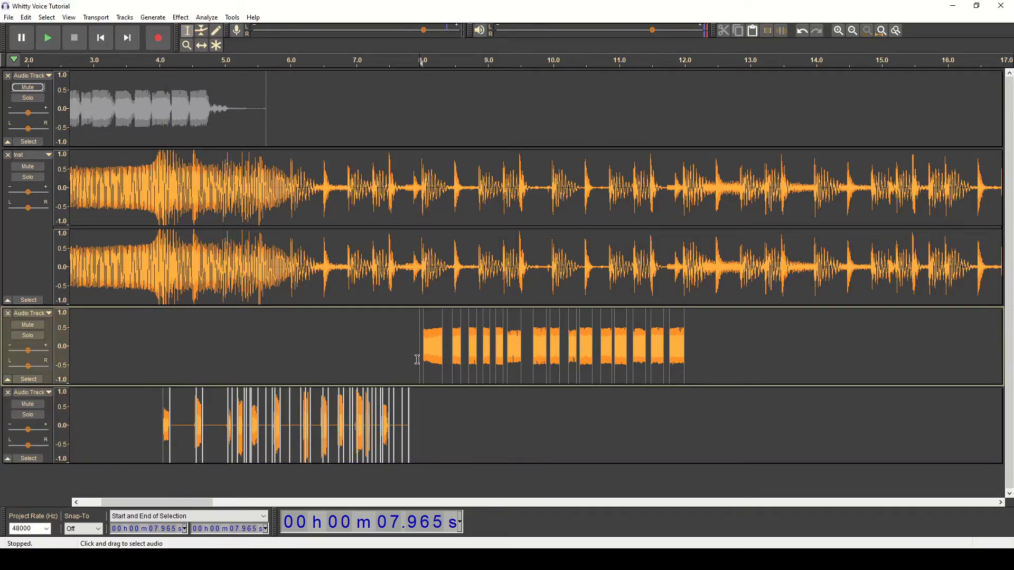
pyautogui.click(153, 417)
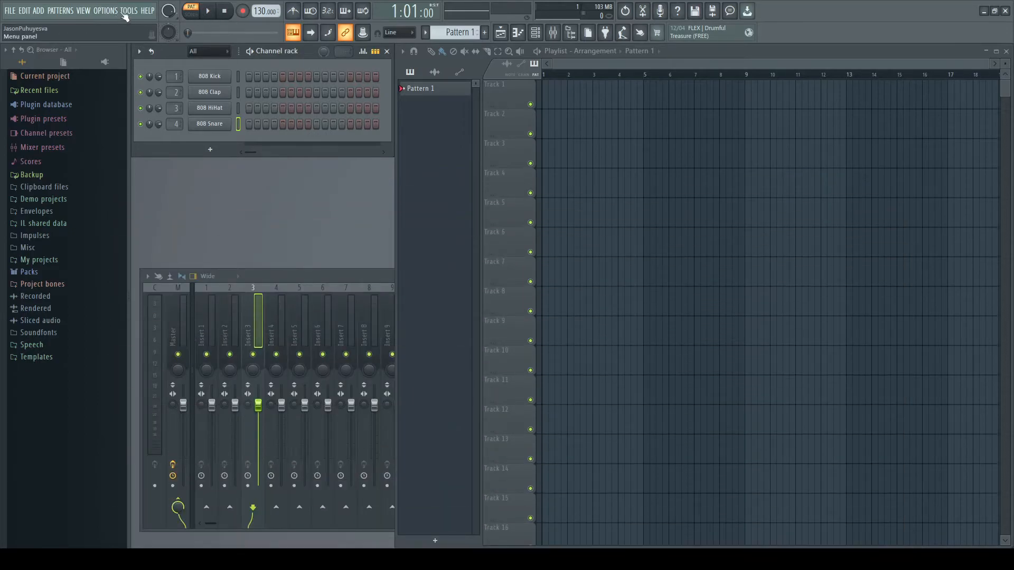
# In FL Studio, look through the MIDI device settings and the MIDIIN2 (V49) input.
pyautogui.press('F10')
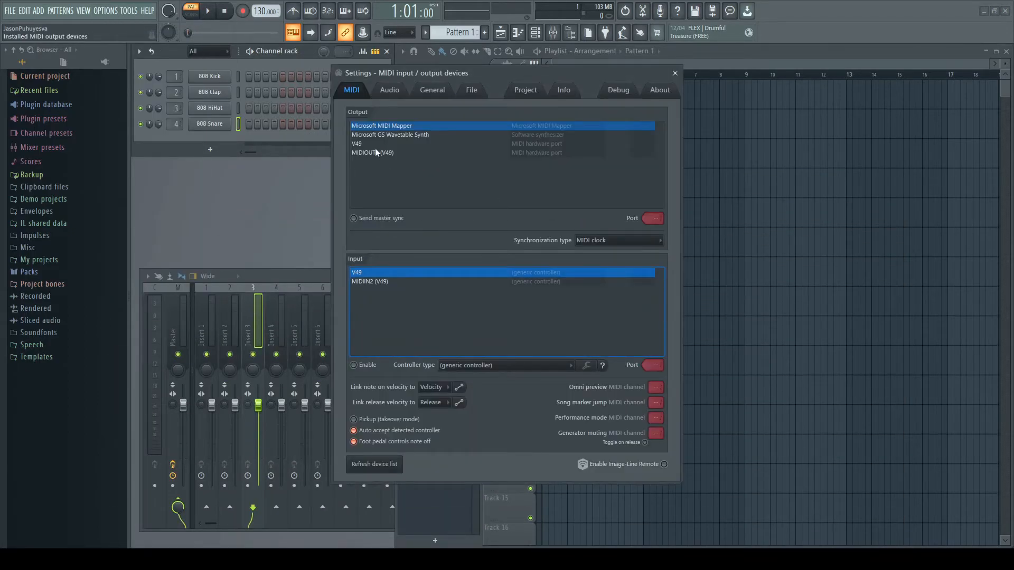
pyautogui.click(410, 283)
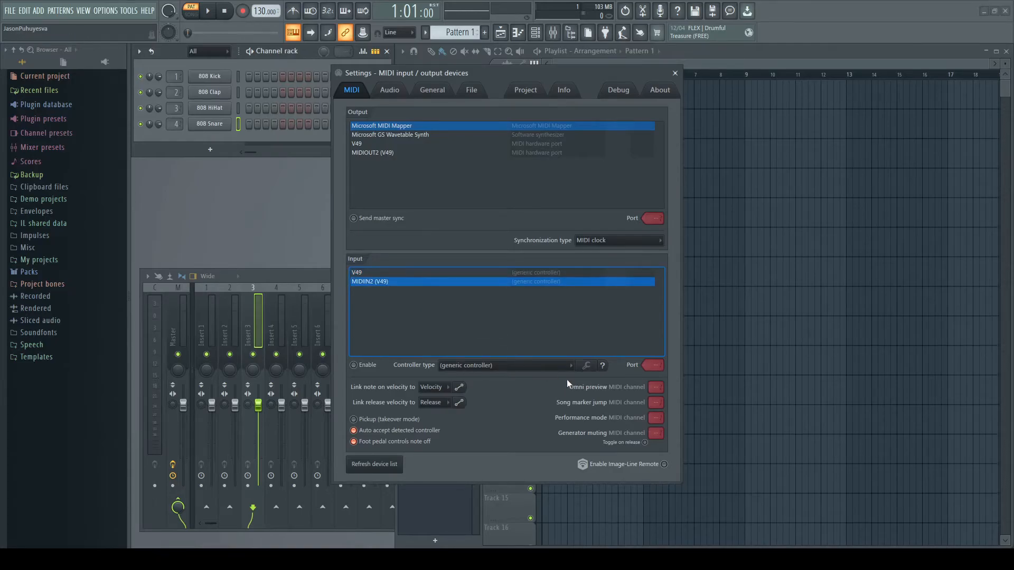
pyautogui.press('Escape')
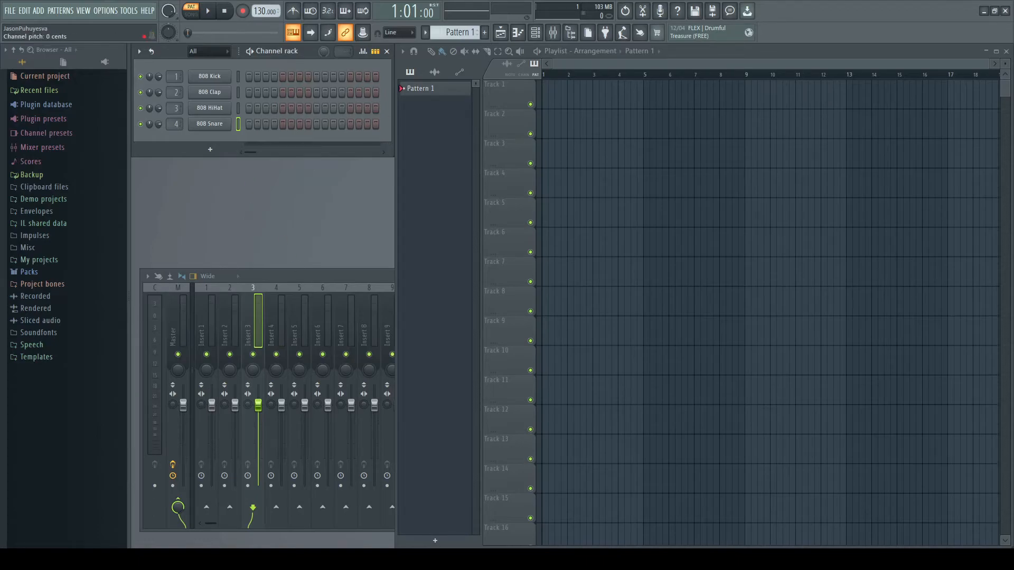
# Load the Earthbound_restored_guitar soundfont from the Downloads folder into a new channel below the 808 Snare and try out its notes.
pyautogui.click(273, 560)
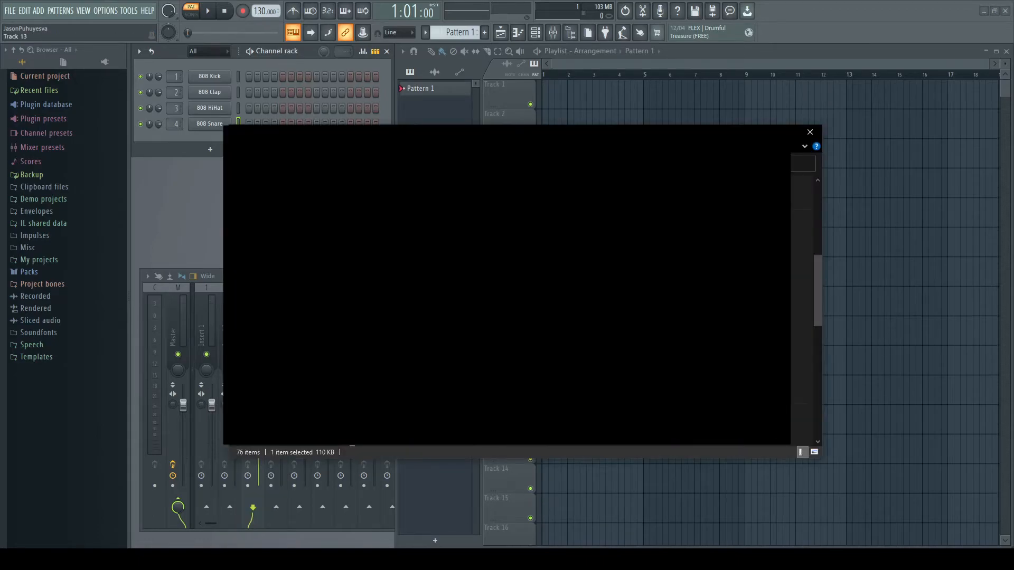
pyautogui.moveTo(552, 135); pyautogui.dragTo(694, 68)
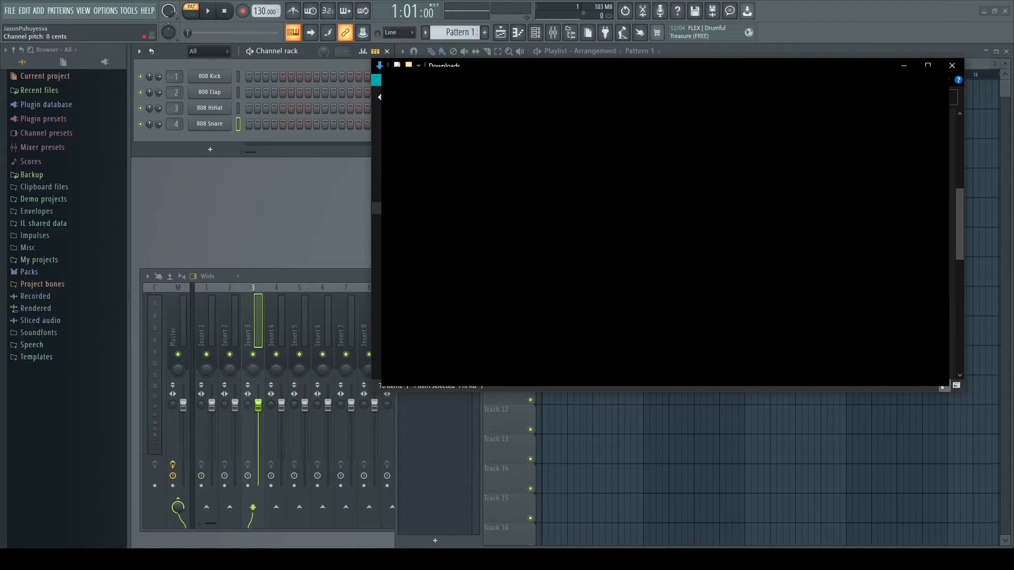
pyautogui.press('Down')
pyautogui.press('Down')
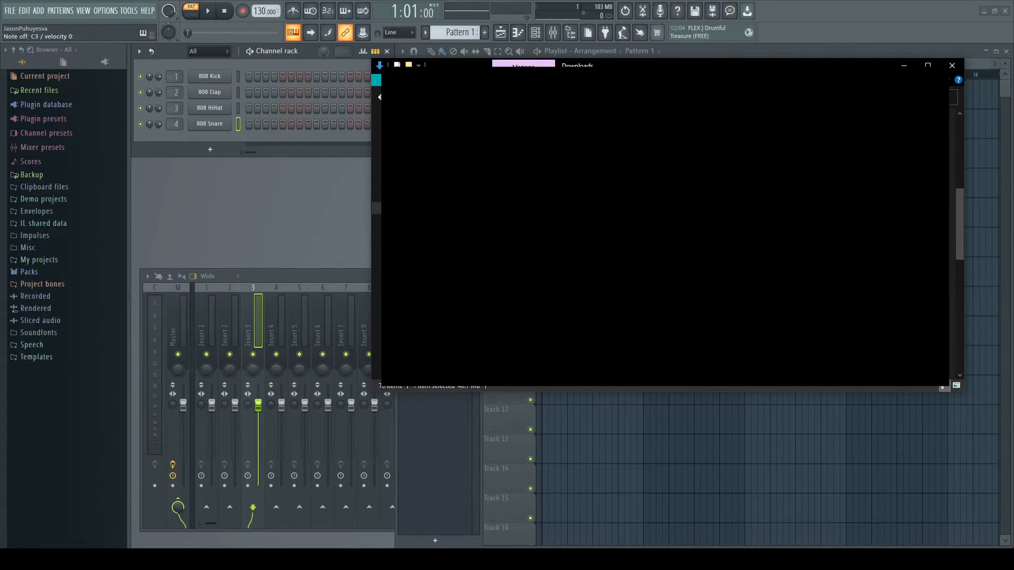
pyautogui.press('Up')
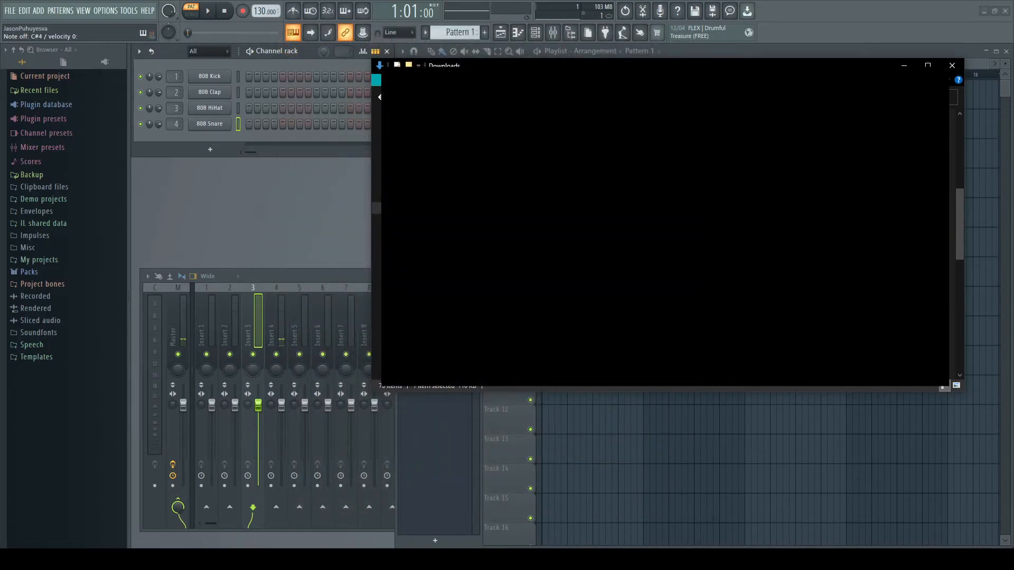
pyautogui.moveTo(528, 221); pyautogui.dragTo(213, 130)
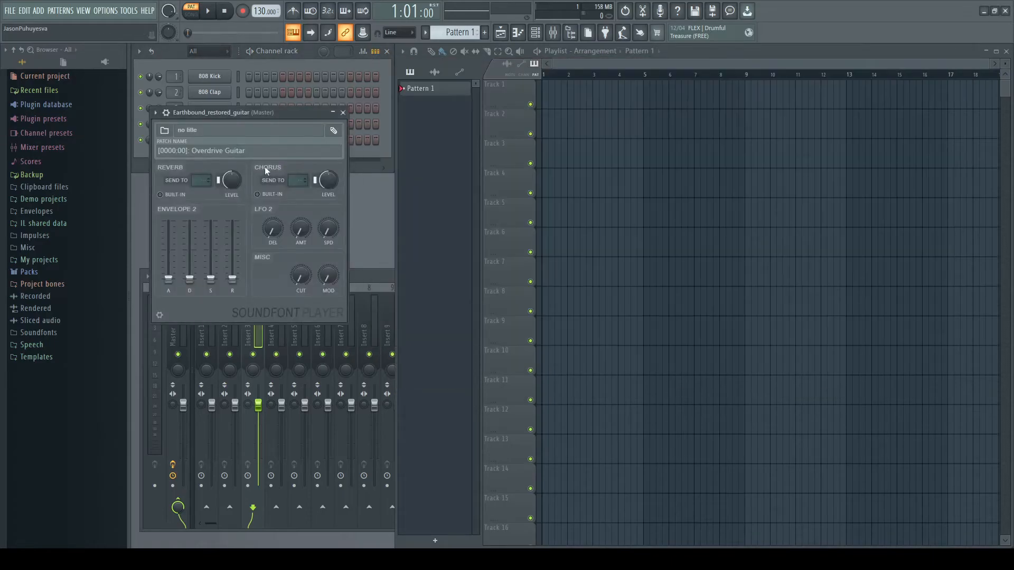
pyautogui.press('m')
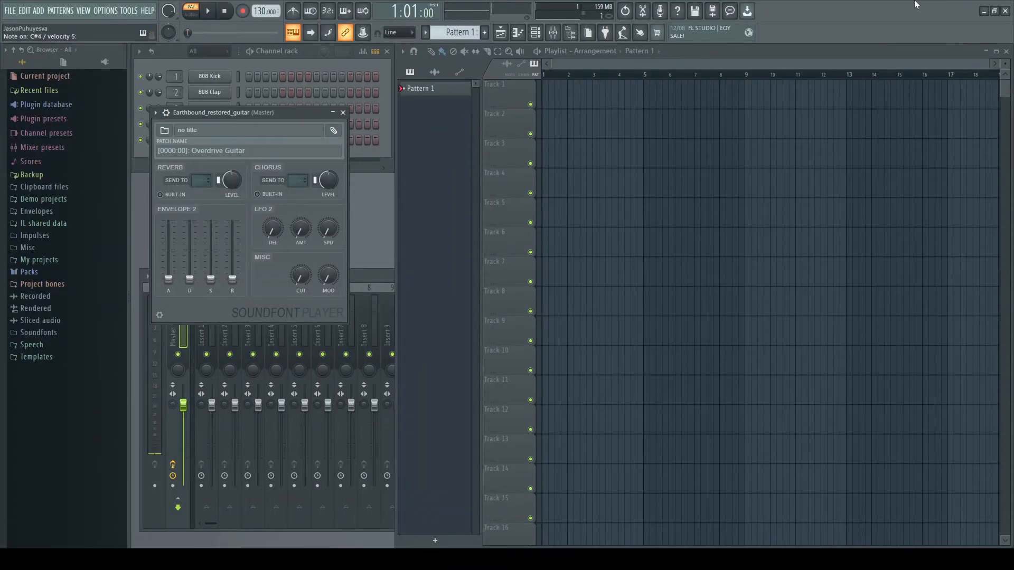
# Add inst.ogg from the songs folder in vswhitty123's assets to playlist Track 1 at bar 1.
pyautogui.hotkey('alt', 'Tab')
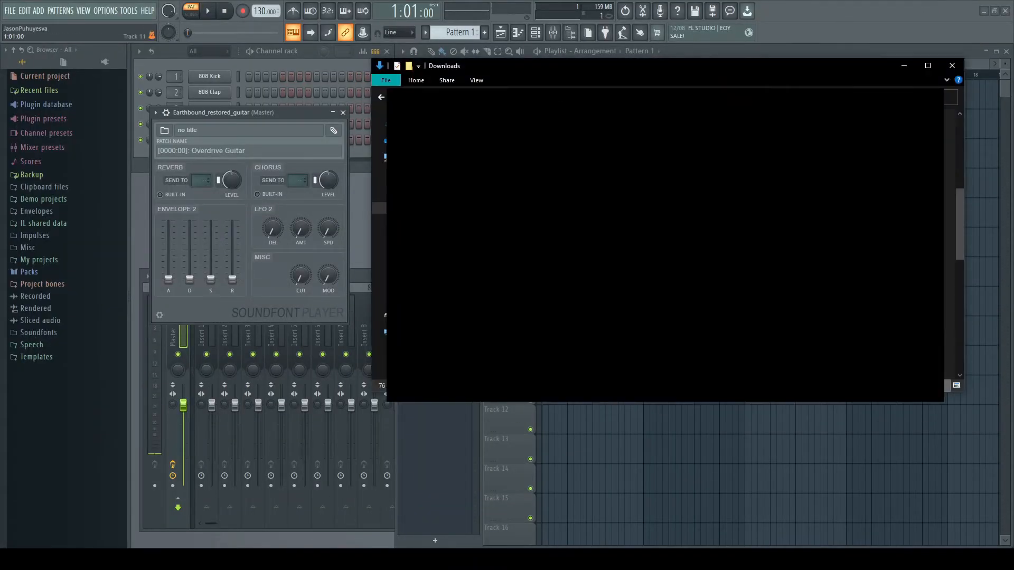
pyautogui.click(405, 284)
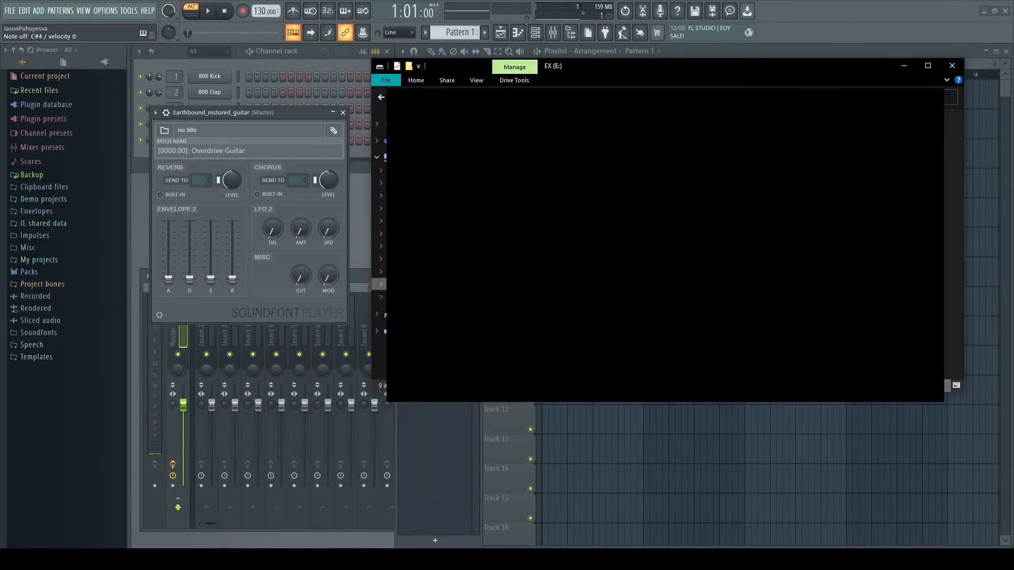
pyautogui.click(405, 272)
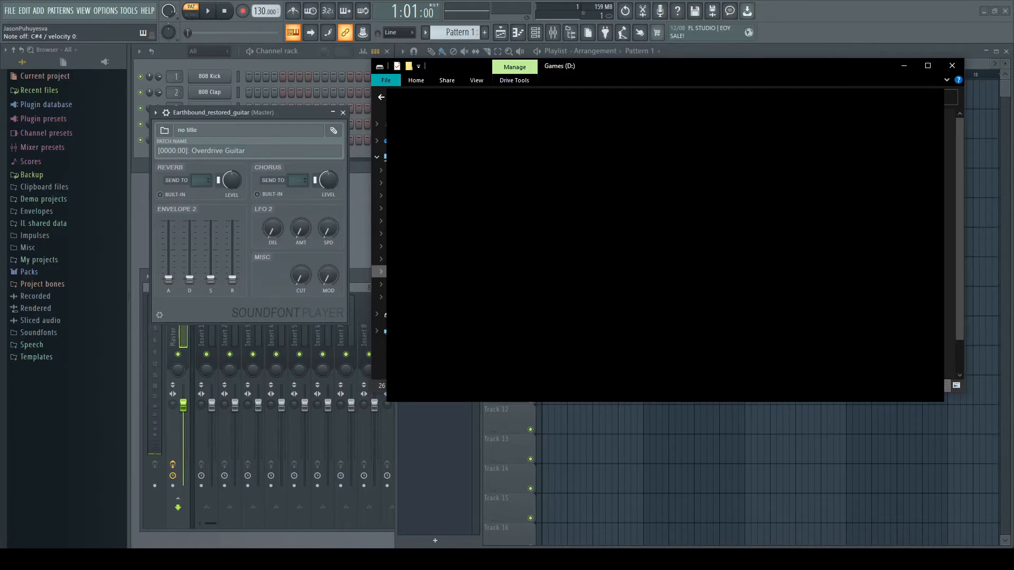
pyautogui.doubleClick(512, 232)
pyautogui.doubleClick(504, 132)
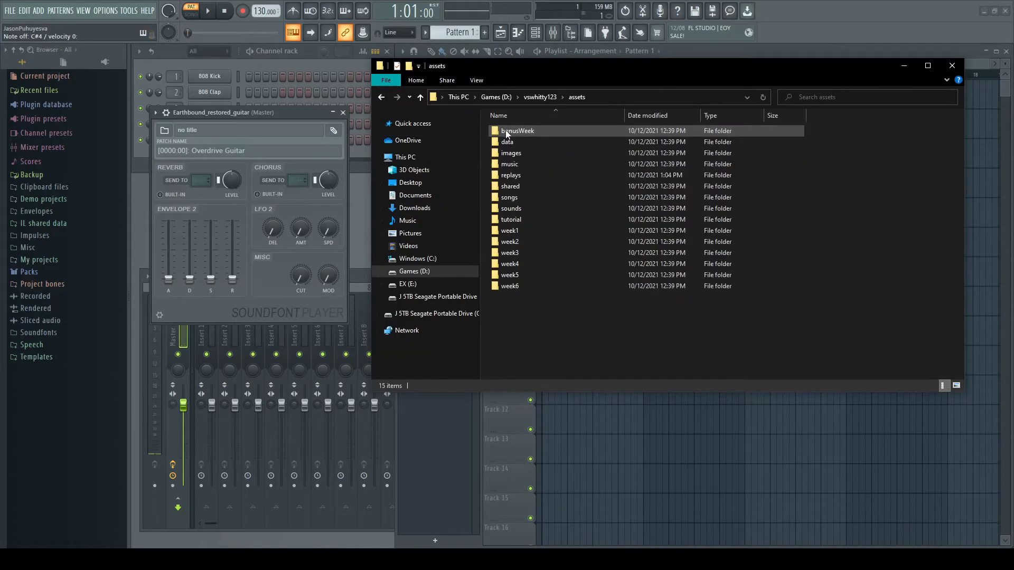
pyautogui.doubleClick(518, 197)
pyautogui.doubleClick(510, 219)
pyautogui.moveTo(589, 69); pyautogui.dragTo(475, 232)
pyautogui.moveTo(393, 293); pyautogui.dragTo(545, 98)
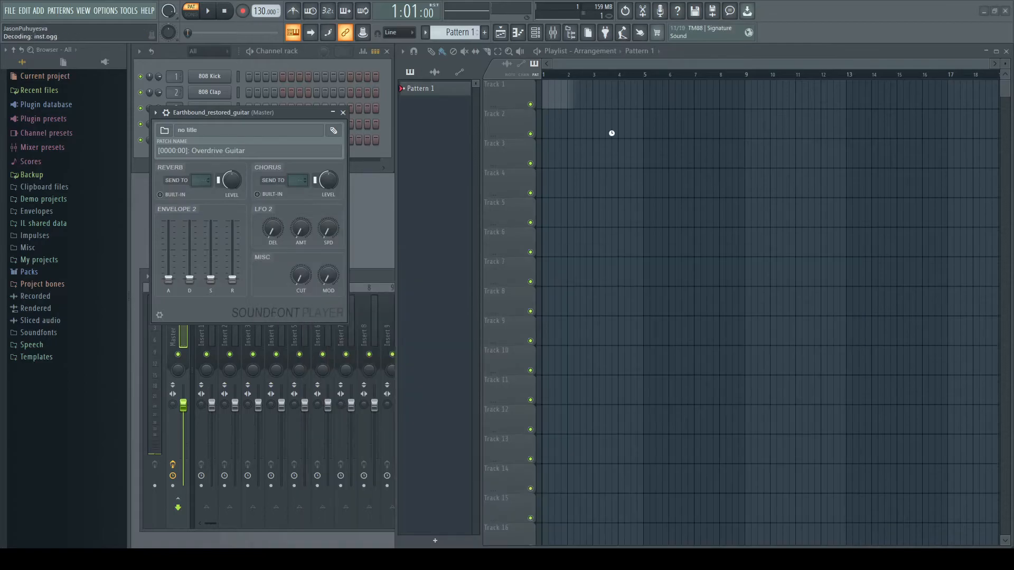
# Play the imported instrumental in song mode to listen through it, and stop playback.
pyautogui.click(548, 76)
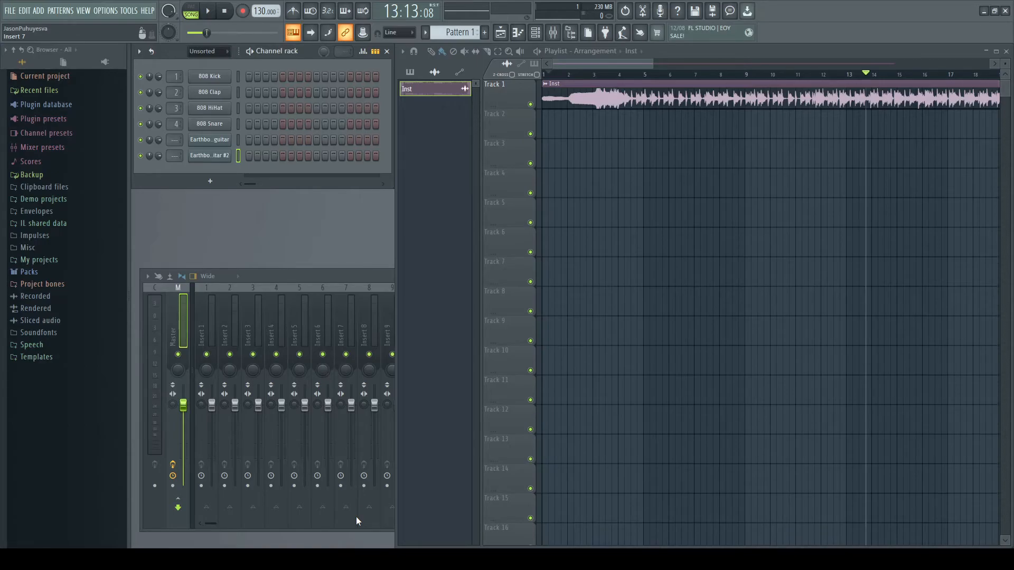
pyautogui.click(208, 11)
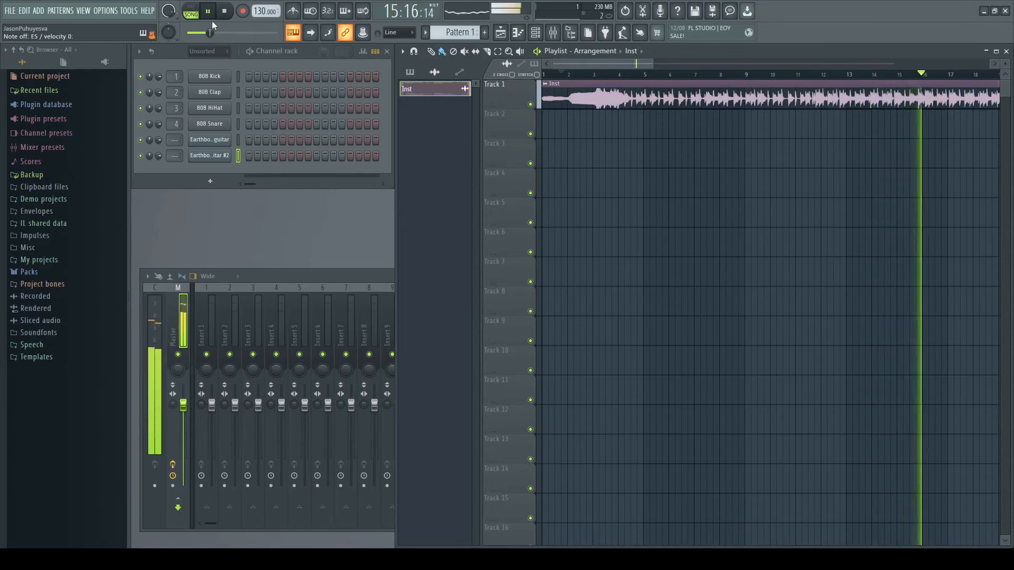
pyautogui.click(231, 16)
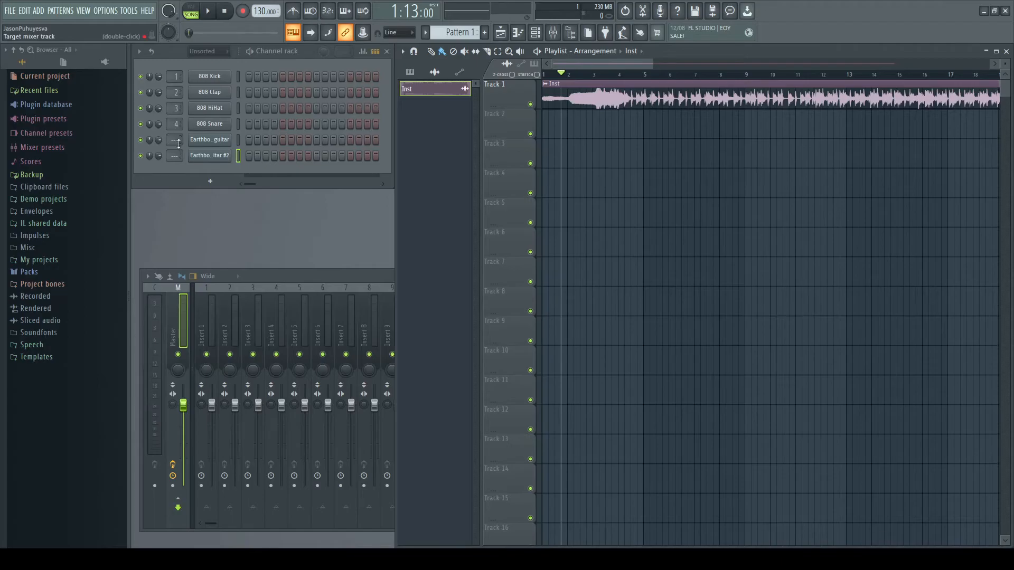
# Delete the duplicate Earthbound guitar #2 channel and open the remaining Earthbound_restored_guitar channel's SoundFont Player.
pyautogui.rightClick(222, 150)
pyautogui.click(278, 255)
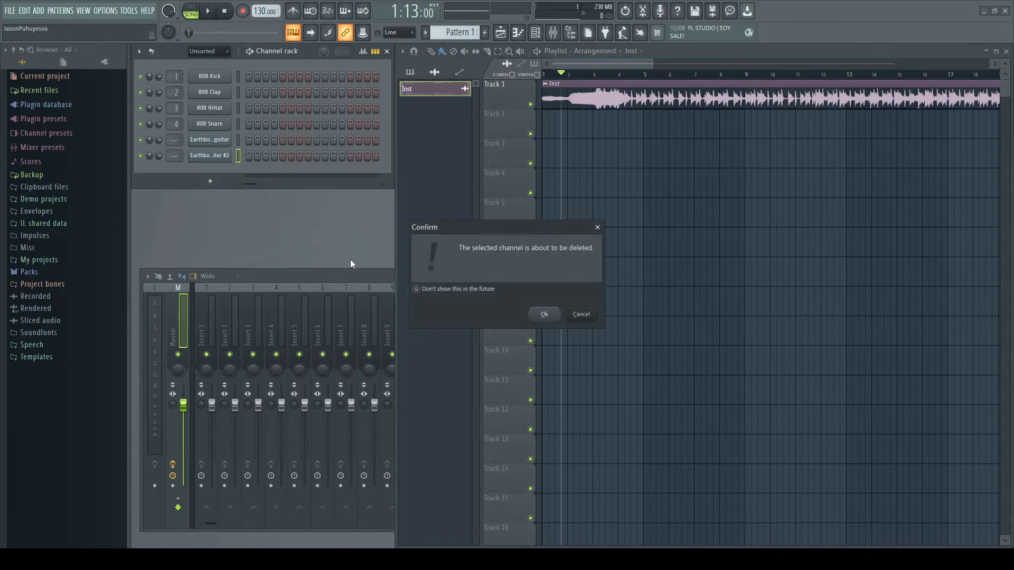
pyautogui.click(544, 314)
pyautogui.click(209, 140)
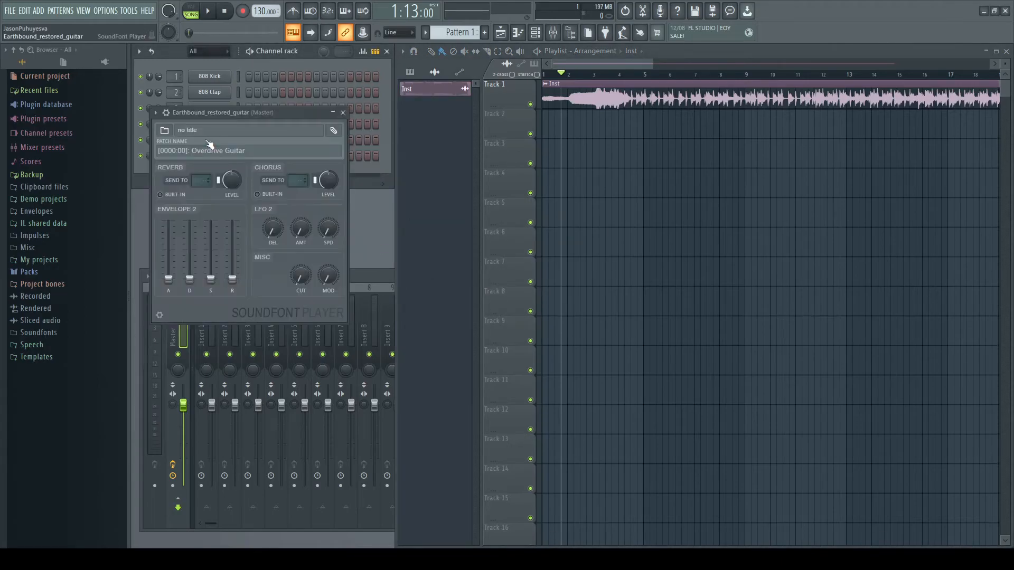
# Route the Earthbound_restored_guitar channel to mixer insert 5 and bring the mixer to the front.
pyautogui.click(344, 113)
pyautogui.scroll(7, 174, 140)
pyautogui.scroll(-2, 176, 139)
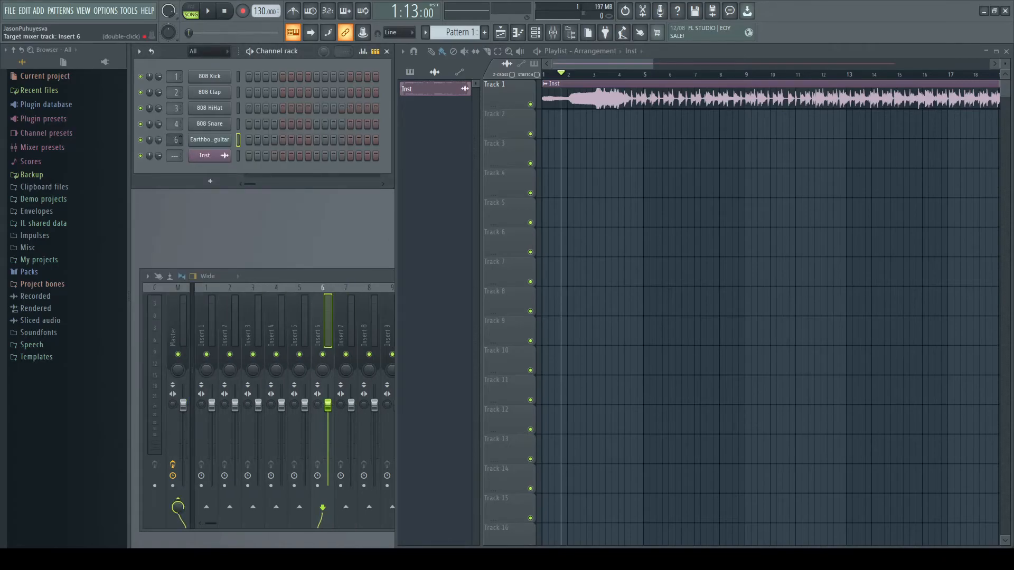
pyautogui.scroll(2, 172, 156)
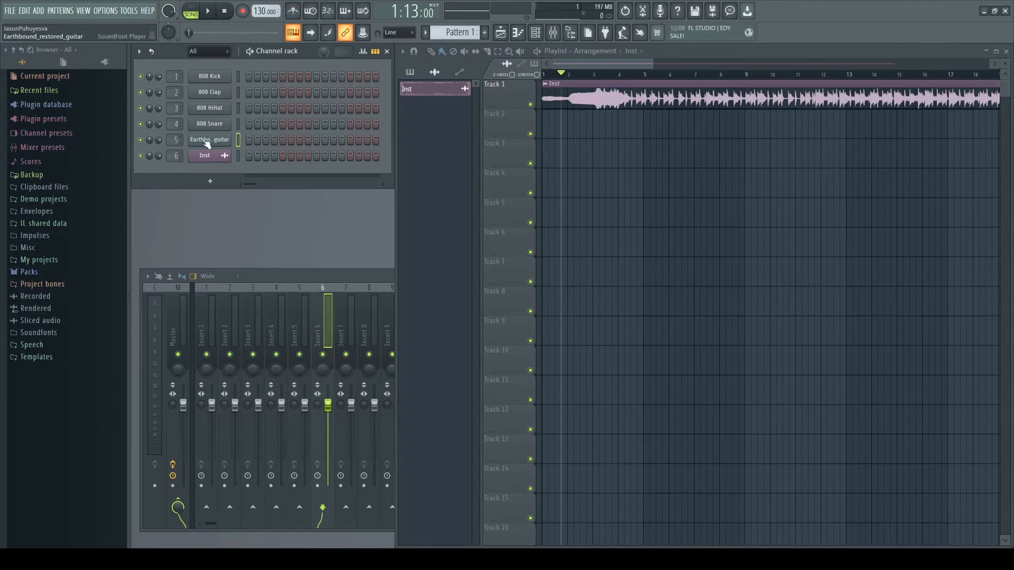
pyautogui.press('F9')
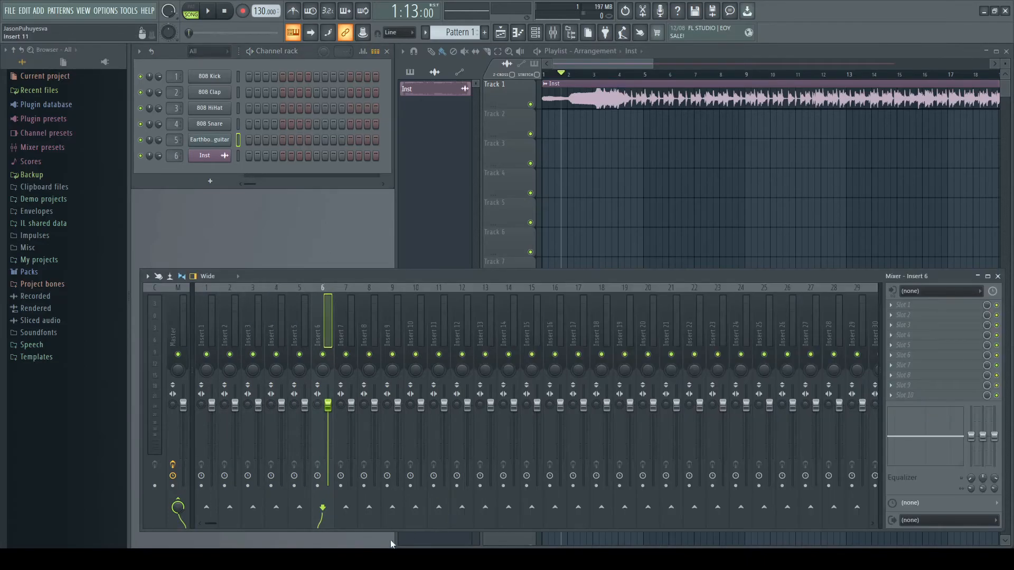
# Switch to the browser, listen to the Friday Night Funkin' - VS Whitty / Lo-Fight video for reference, and return to FL Studio.
pyautogui.click(327, 558)
pyautogui.rightClick(14, 135)
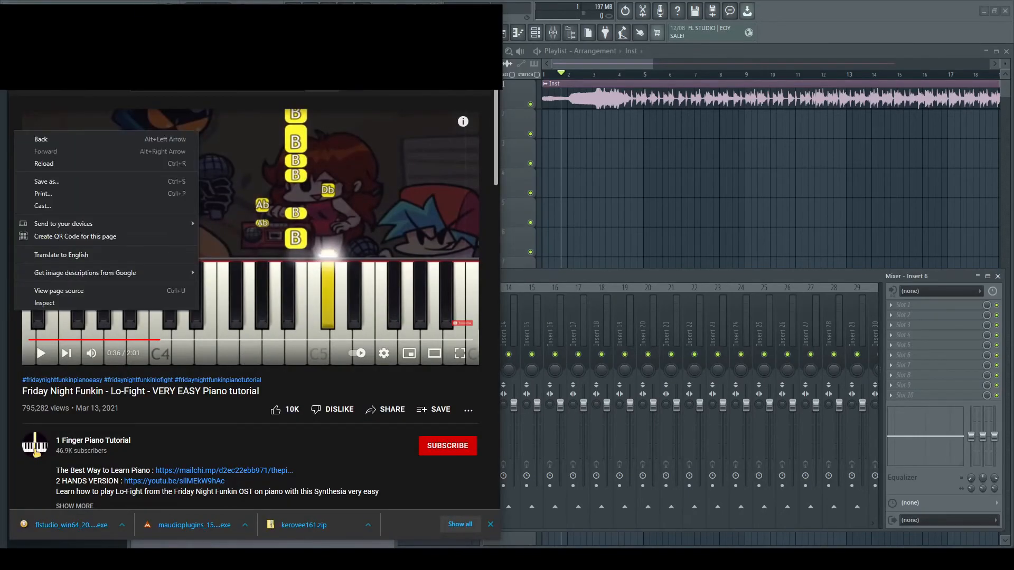
pyautogui.click(37, 139)
pyautogui.hotkey('ctrl', 'Tab')
pyautogui.hotkey('ctrl', 'Tab')
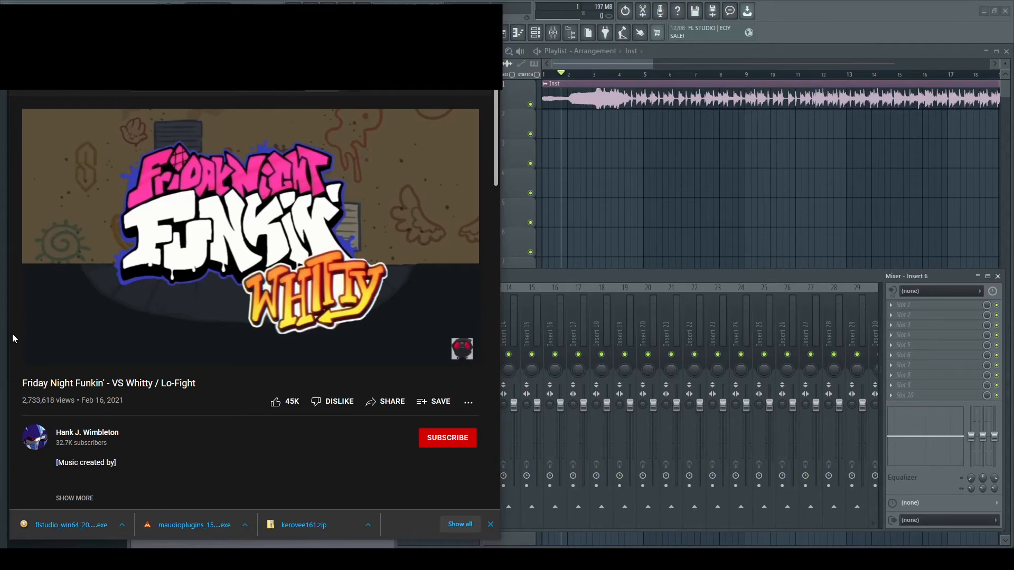
pyautogui.click(254, 240)
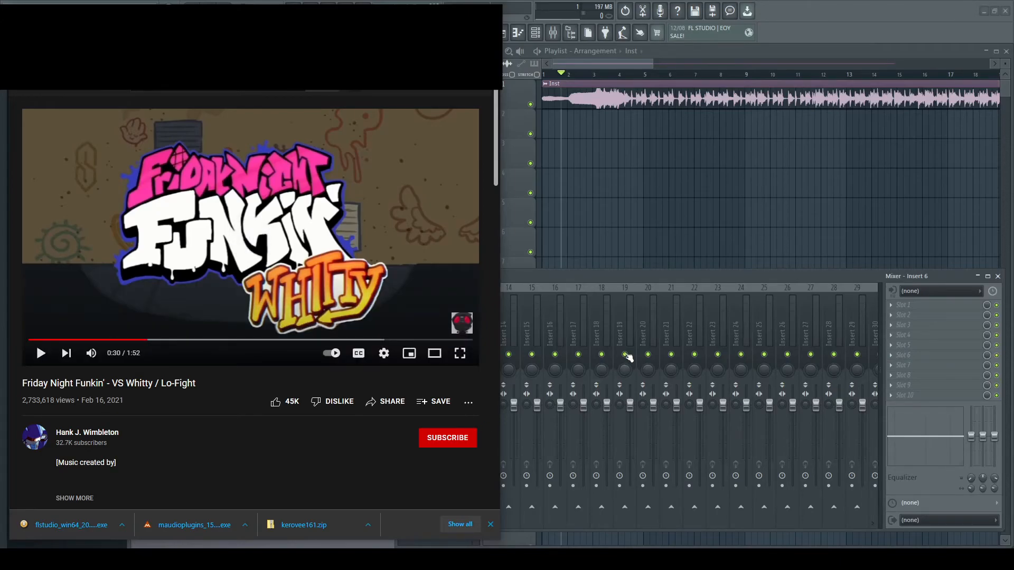
pyautogui.click(618, 278)
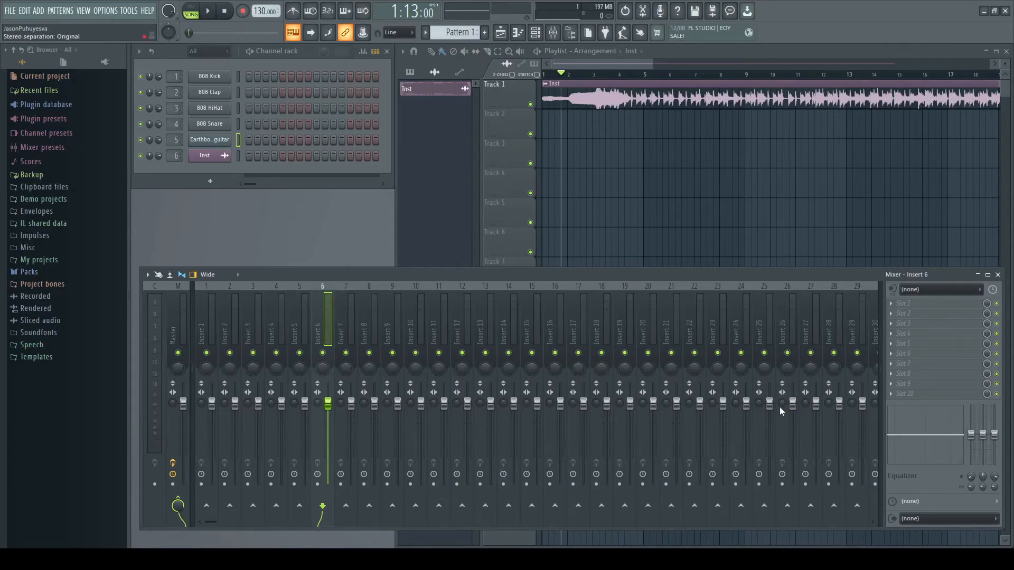
# Load Fruity Reeverb 2 into slot 1 and the Hardcore effect into slot 2 of mixer insert 5.
pyautogui.click(919, 309)
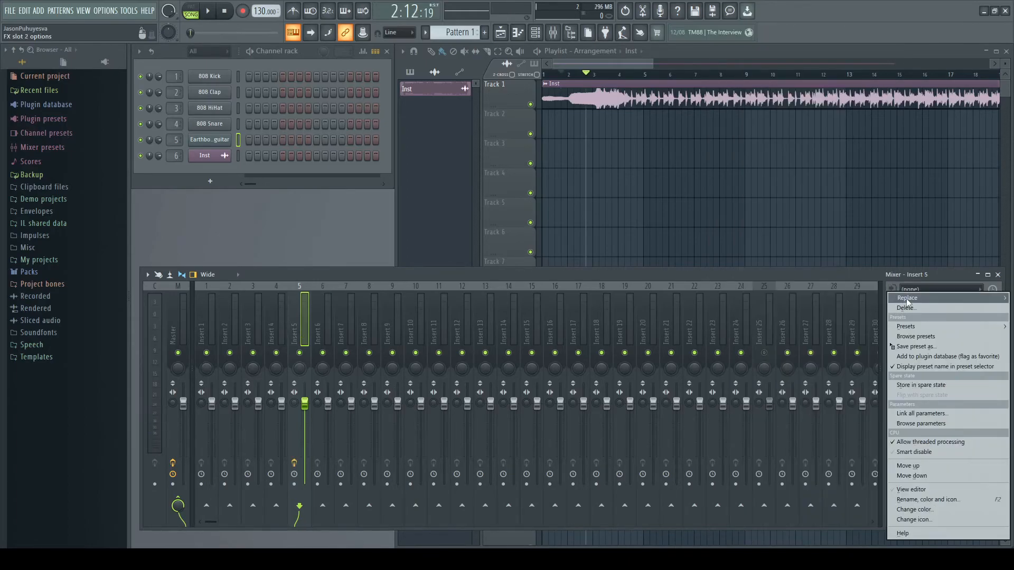
pyautogui.moveTo(908, 302)
pyautogui.click(736, 220)
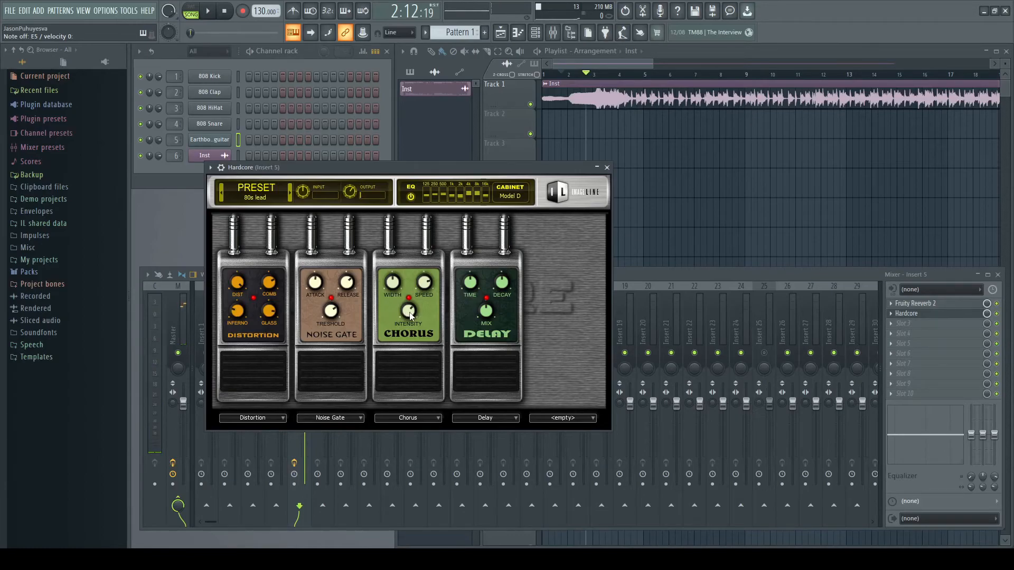
# Delete Fruity Reeverb 2 from slot 1 of mixer insert 5 and open the Hardcore effect in slot 2.
pyautogui.click(932, 289)
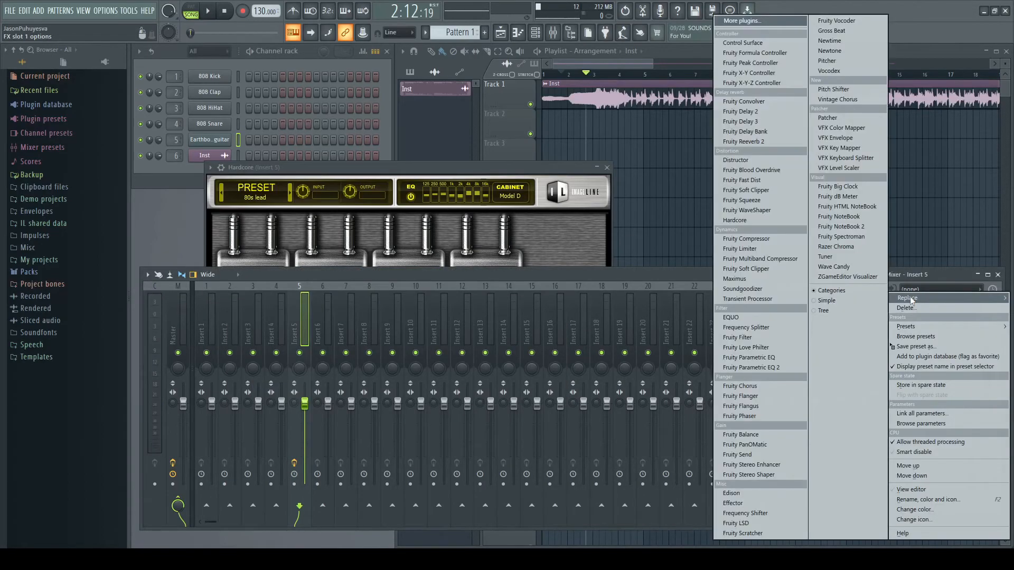
pyautogui.click(906, 307)
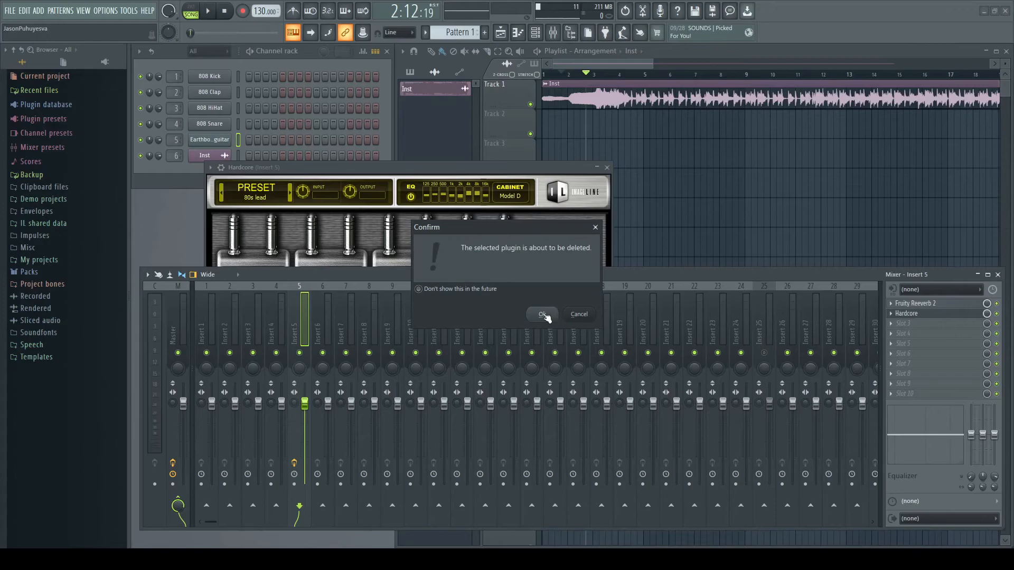
pyautogui.click(543, 314)
pyautogui.click(902, 314)
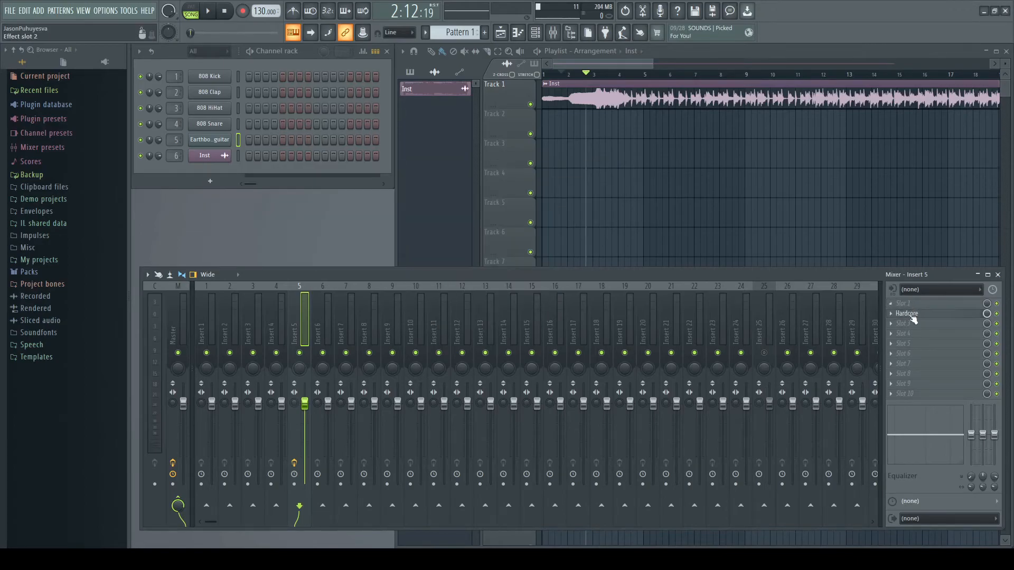
pyautogui.click(911, 315)
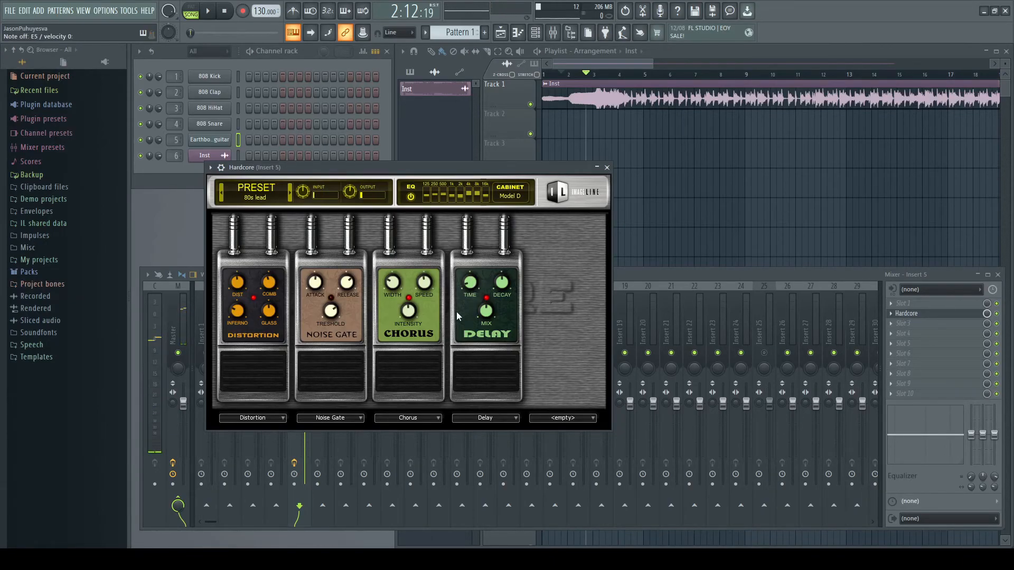
# Switch to the browser, replay an early part of the VS Whitty / Lo-Fight video, and return to FL Studio.
pyautogui.click(359, 559)
pyautogui.click(299, 262)
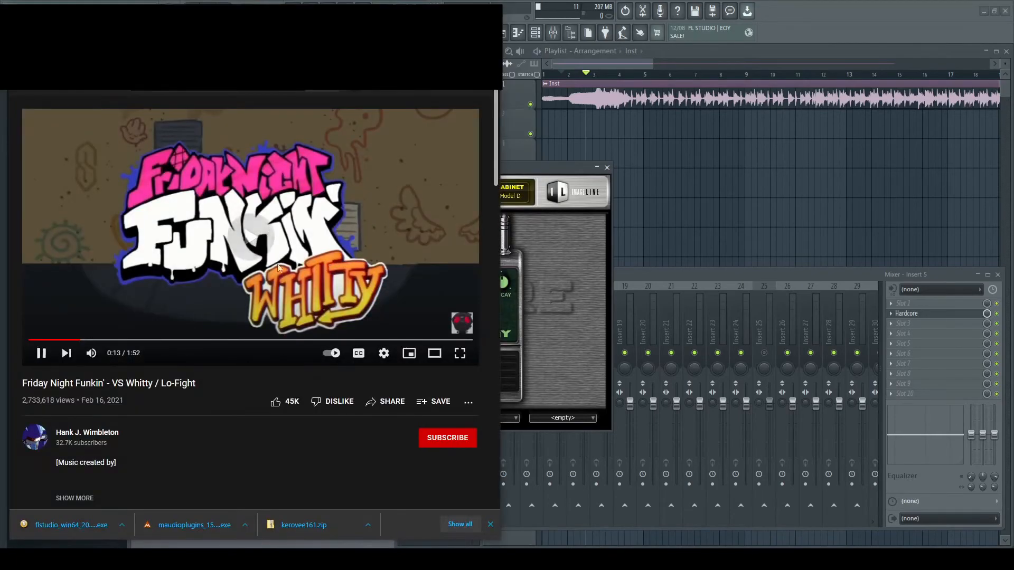
pyautogui.click(346, 120)
pyautogui.click(440, 11)
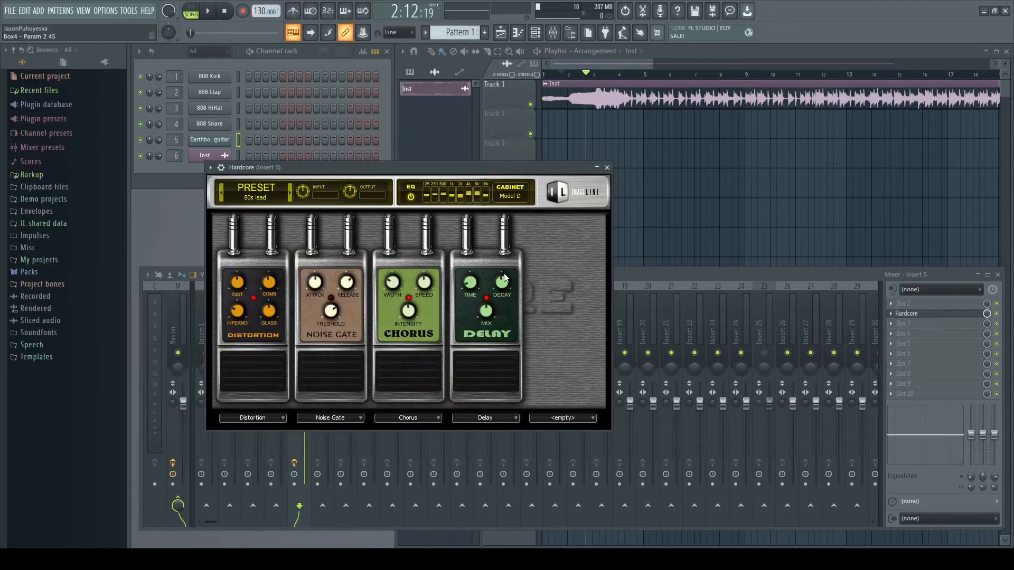
# Play test notes on the guitar channel through the Hardcore effect and close the mixer.
pyautogui.press('h')
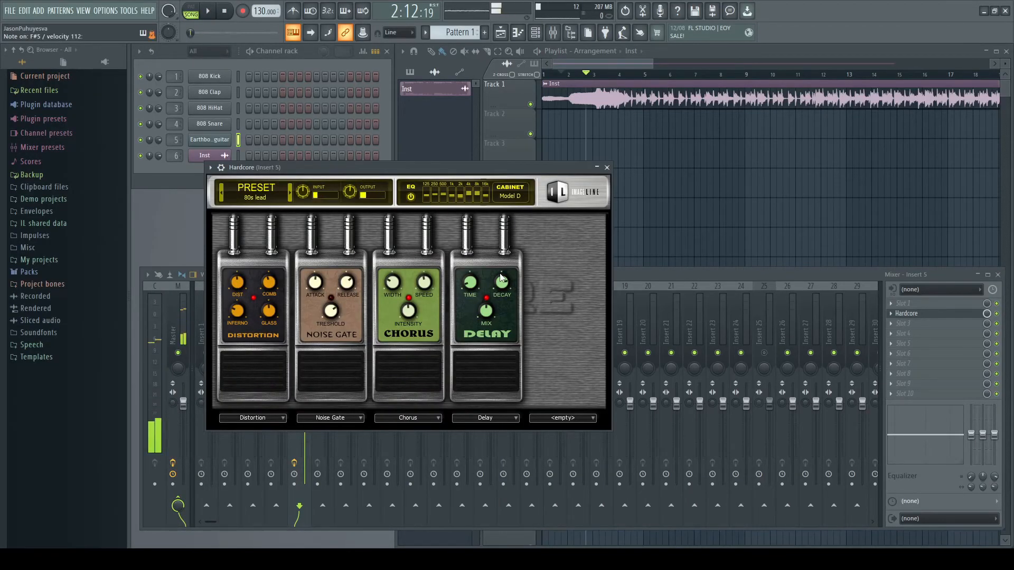
pyautogui.press('c')
pyautogui.press('c')
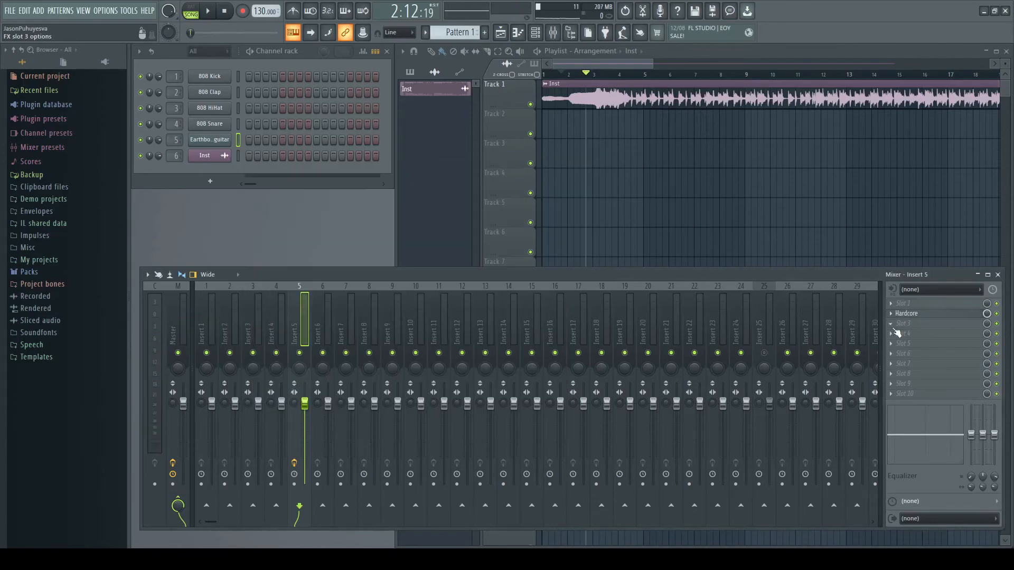
pyautogui.click(998, 274)
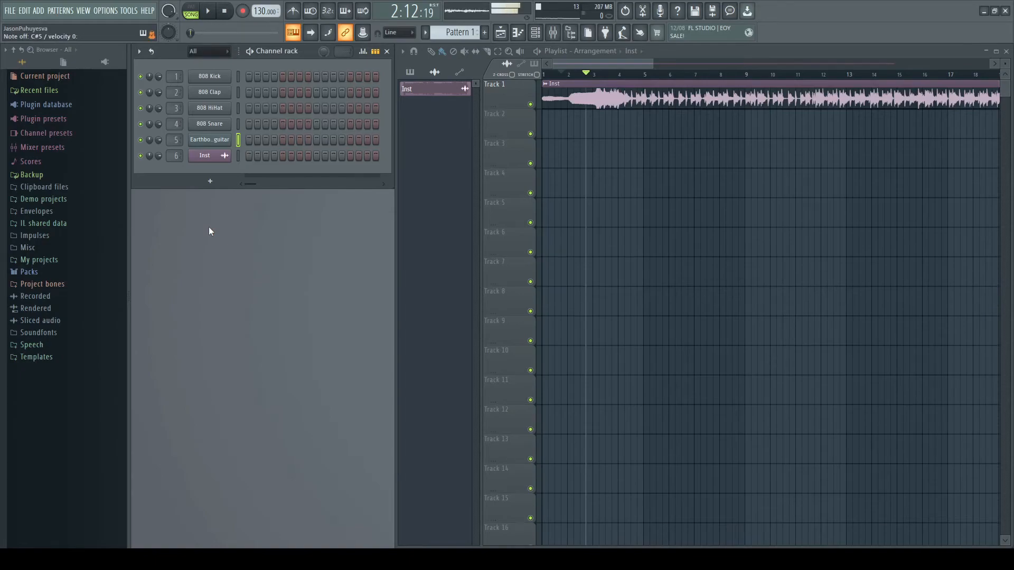
# Play the instrumental in song mode through about bar 17 and stop playback.
pyautogui.click(231, 11)
pyautogui.press('space')
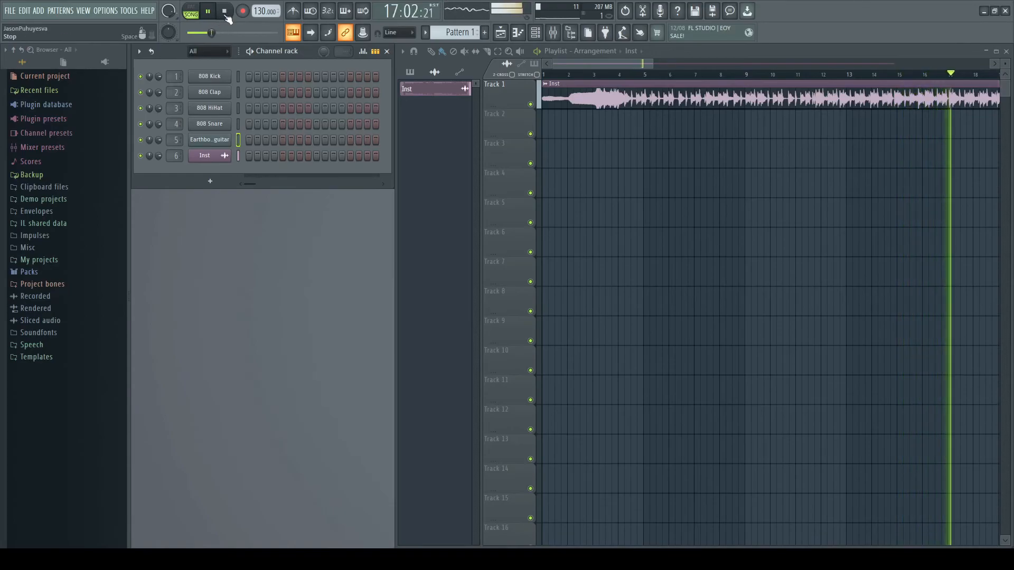
pyautogui.click(225, 12)
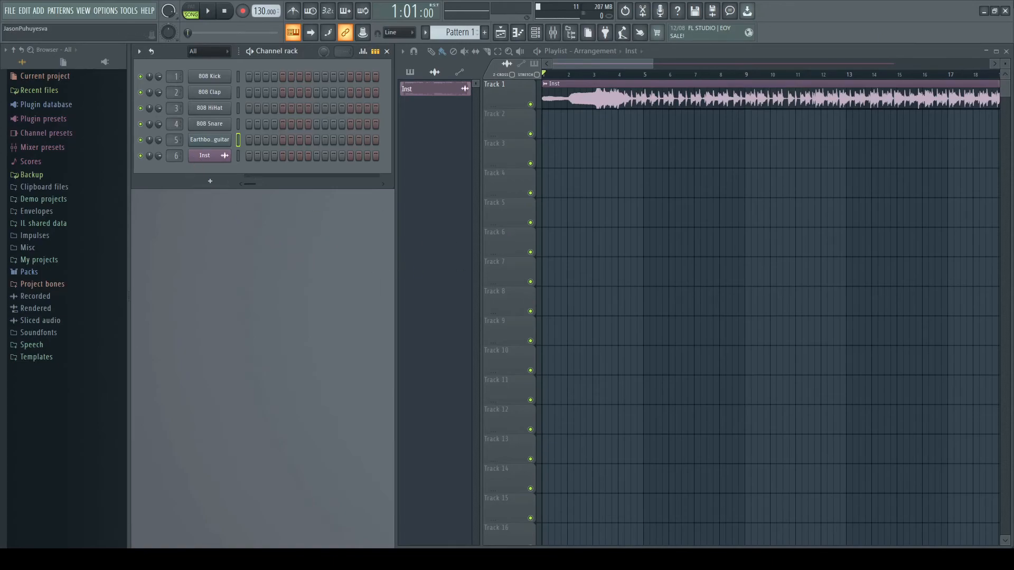
# Close FL Studio and choose to save the changes to untitled.flp.
pyautogui.click(1006, 12)
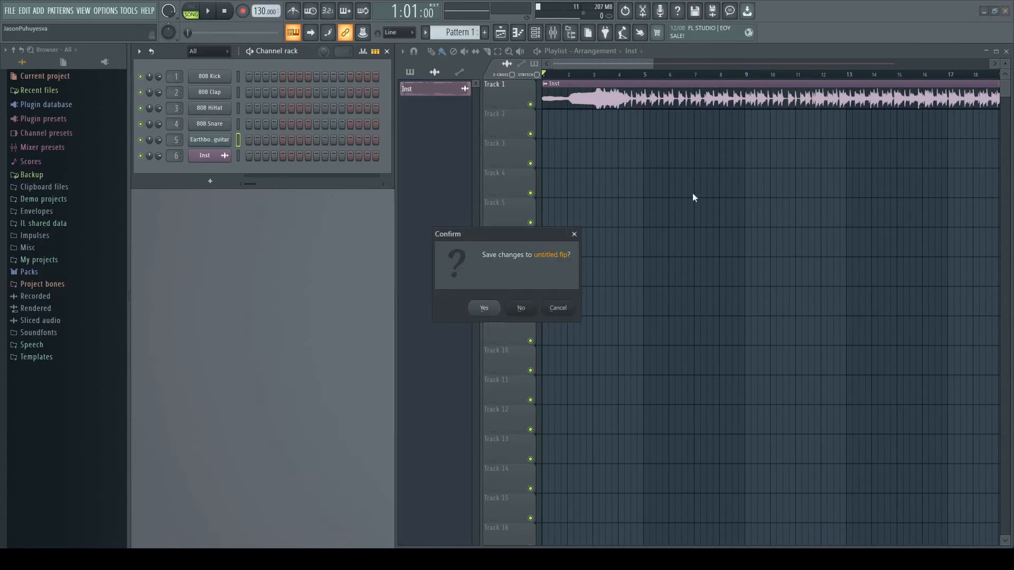
pyautogui.click(495, 308)
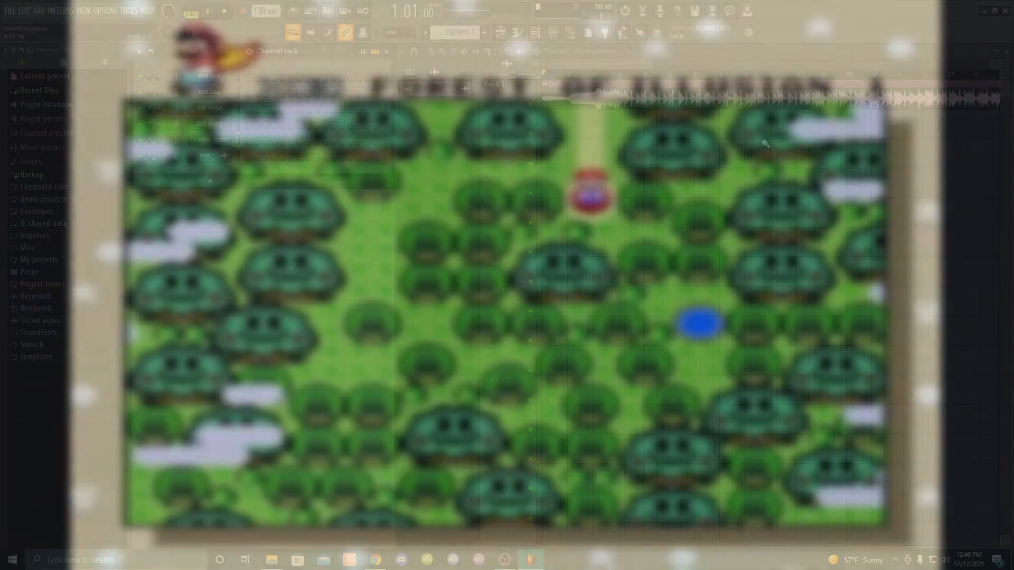